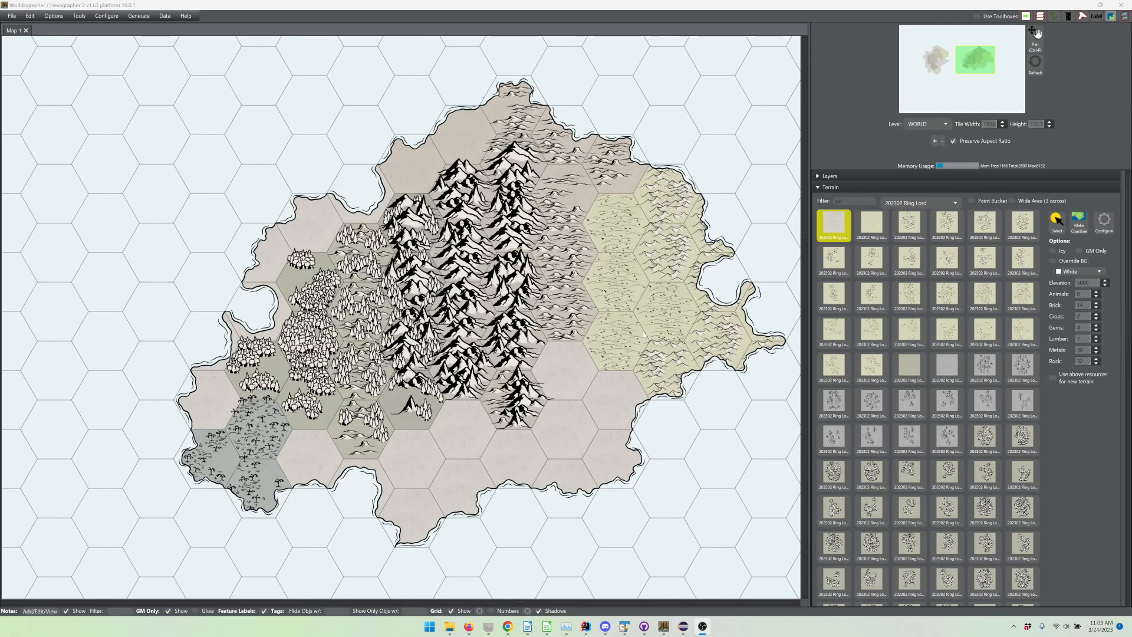
# Review the available configuration subfolders, expanding the 2023 group to examine its Ring Lord sets, and close the dialog.
pyautogui.click(101, 20)
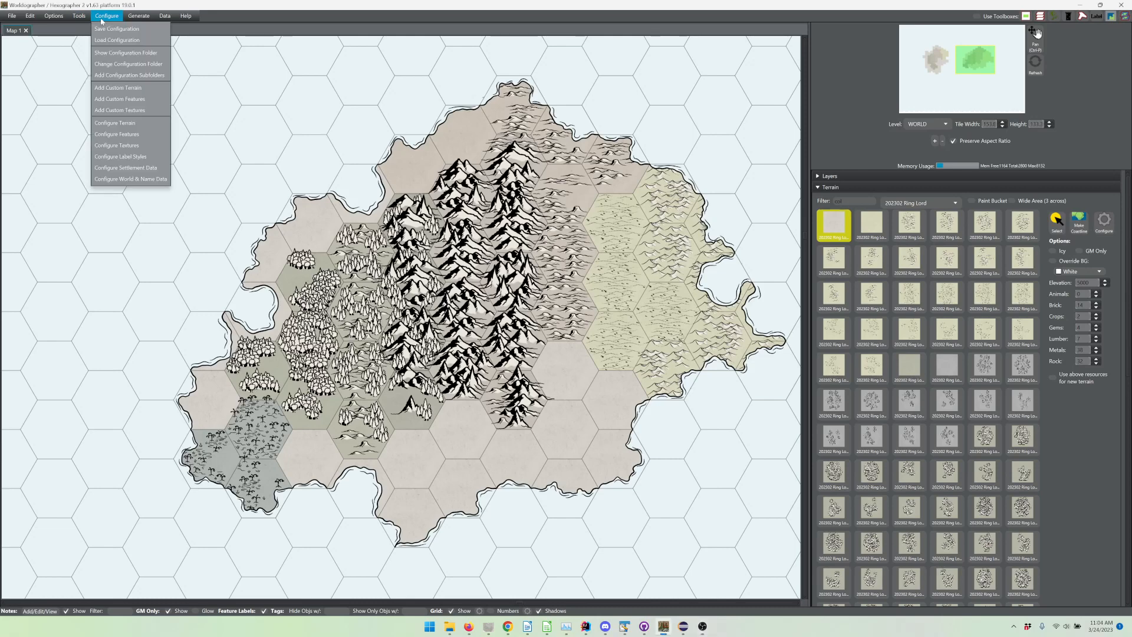
pyautogui.click(113, 78)
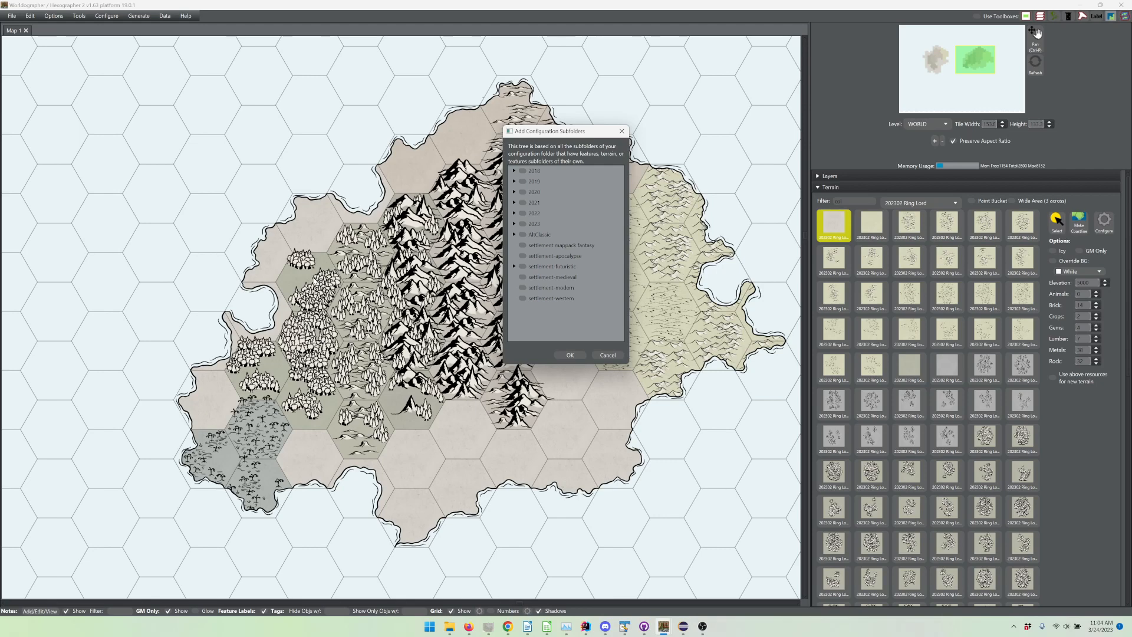
pyautogui.click(515, 224)
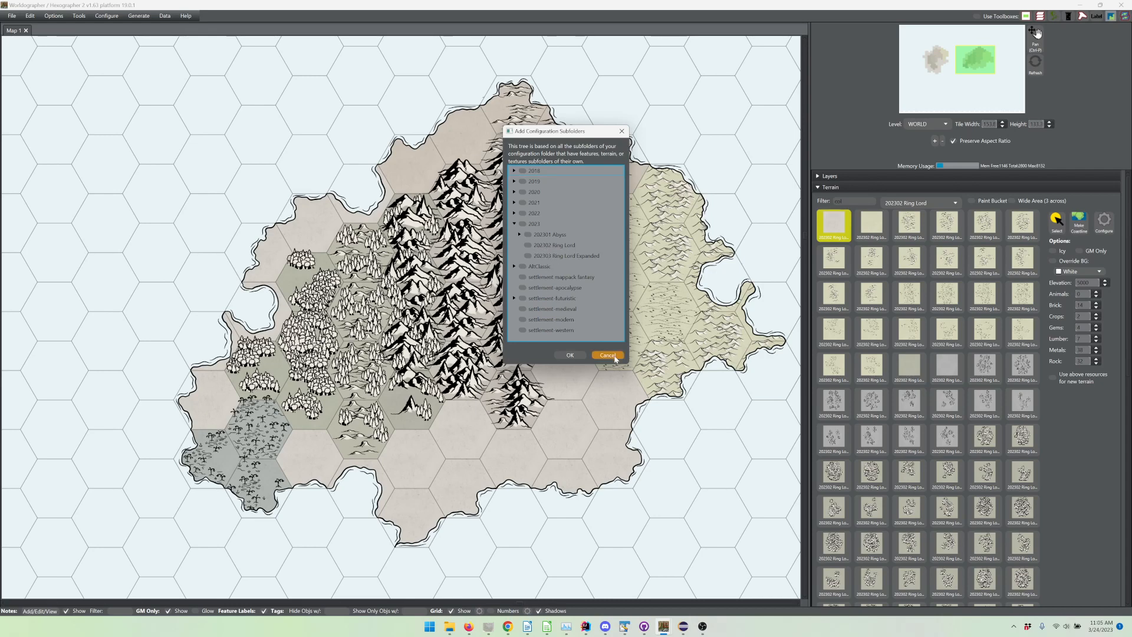
pyautogui.click(570, 355)
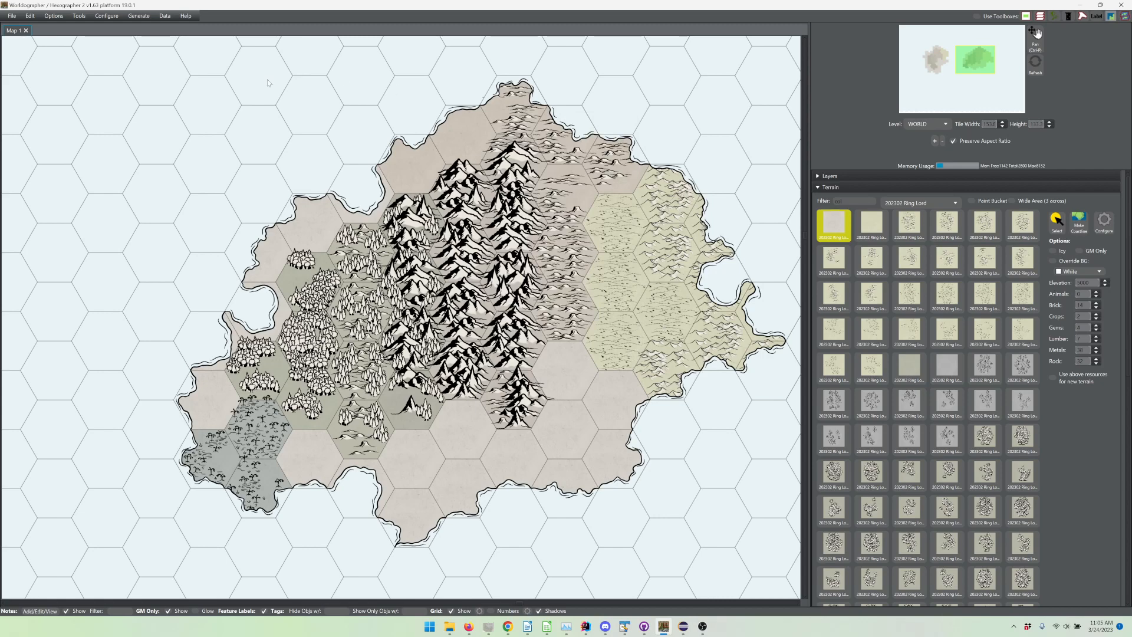
# Check the configuration folder's location and the option for changing that folder.
pyautogui.click(112, 18)
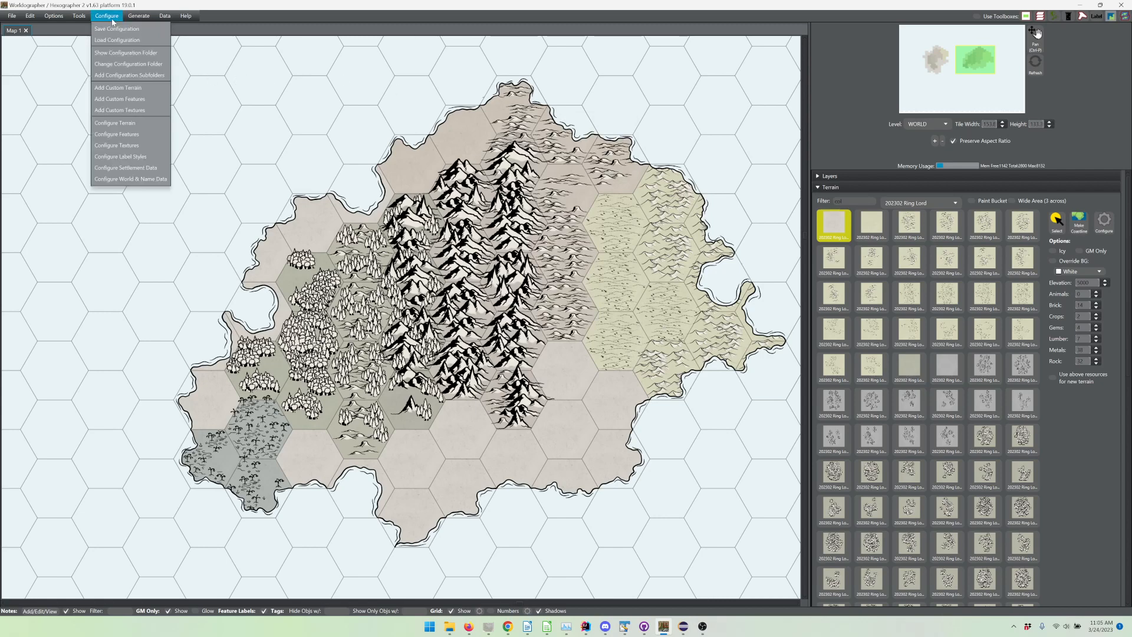
pyautogui.click(131, 53)
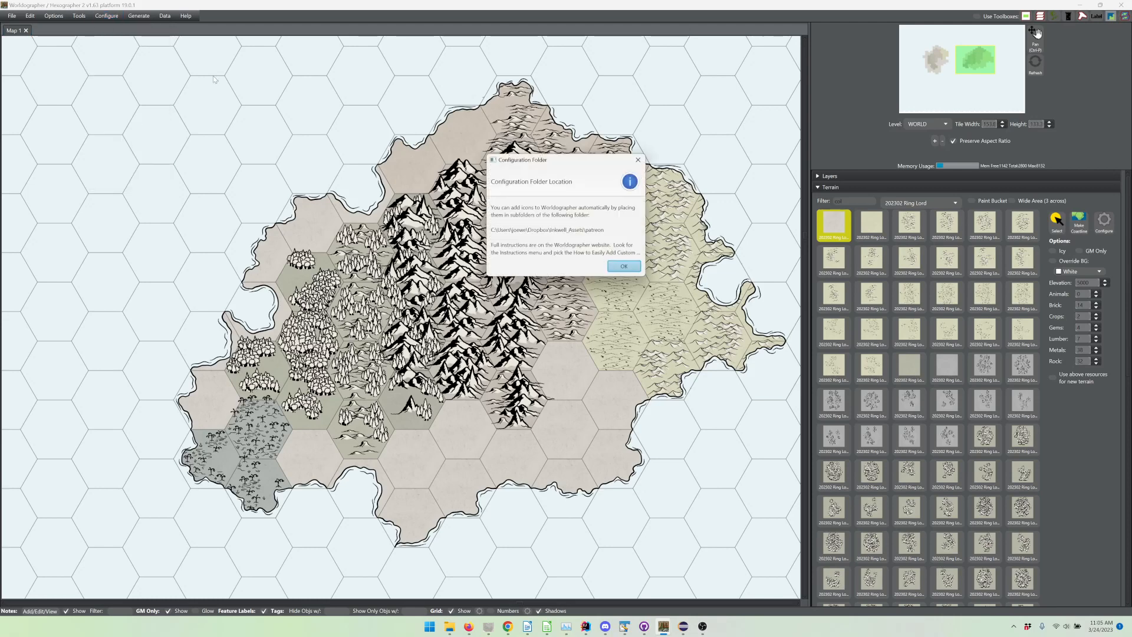
pyautogui.click(639, 159)
pyautogui.click(107, 16)
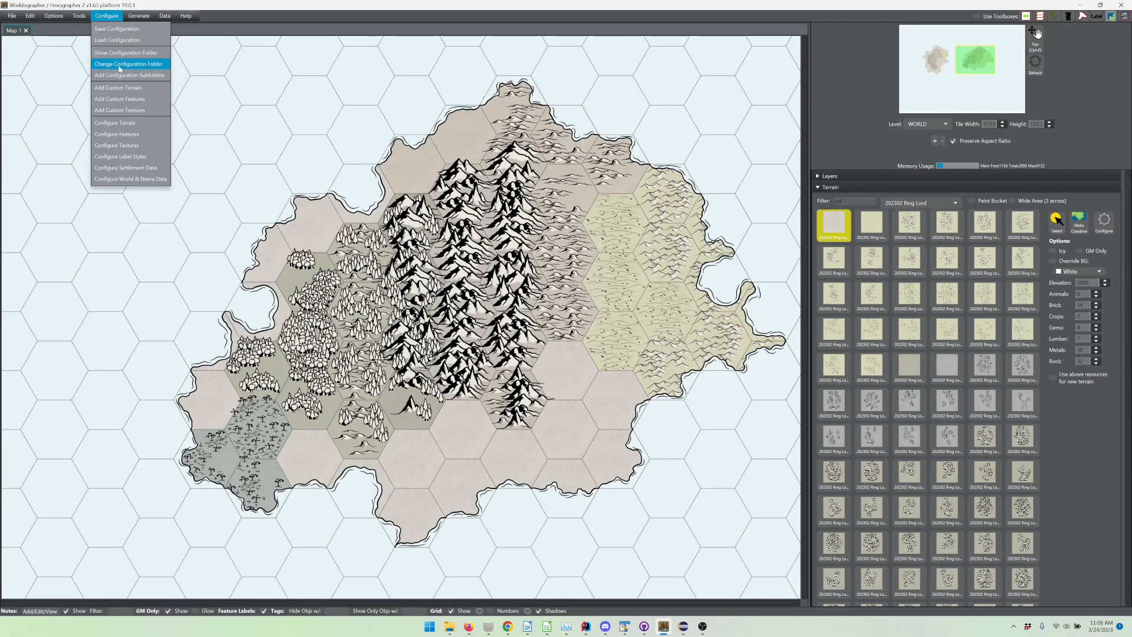
pyautogui.click(284, 15)
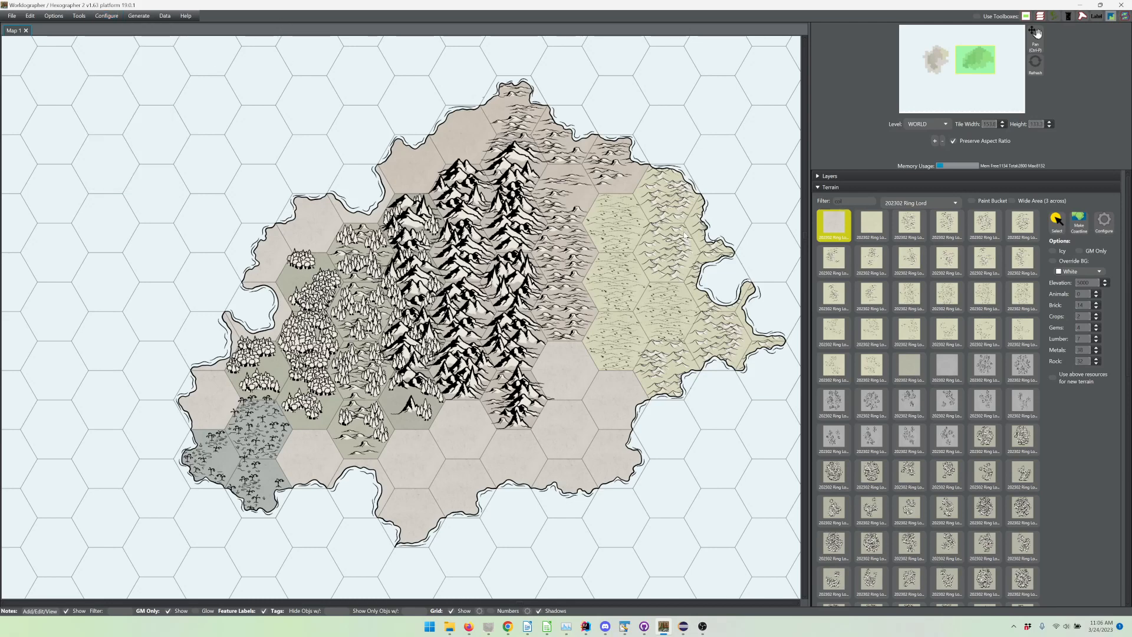
# Inspect the Water Sea background color's custom RGB values in the Classic terrain configuration and close it.
pyautogui.click(1104, 229)
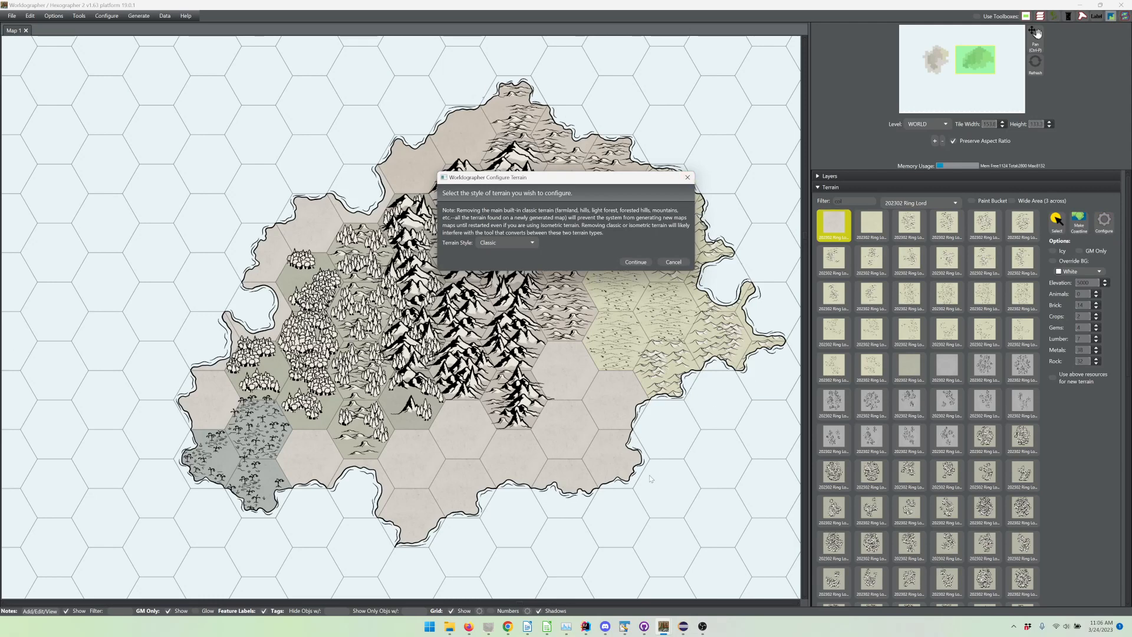
pyautogui.click(636, 263)
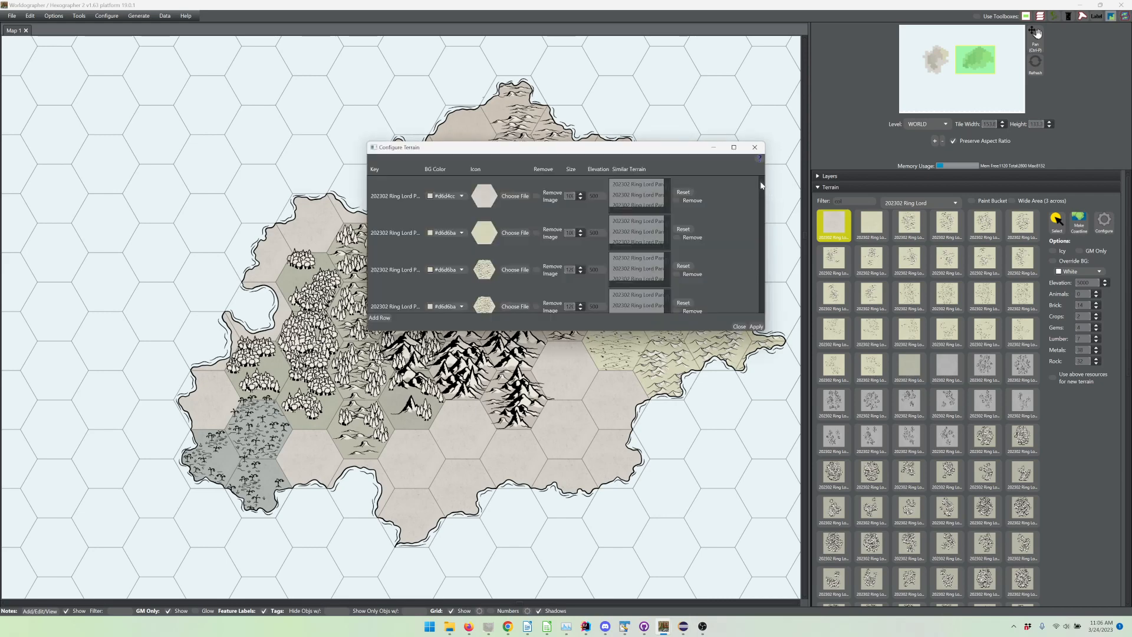
pyautogui.moveTo(763, 189); pyautogui.dragTo(763, 318)
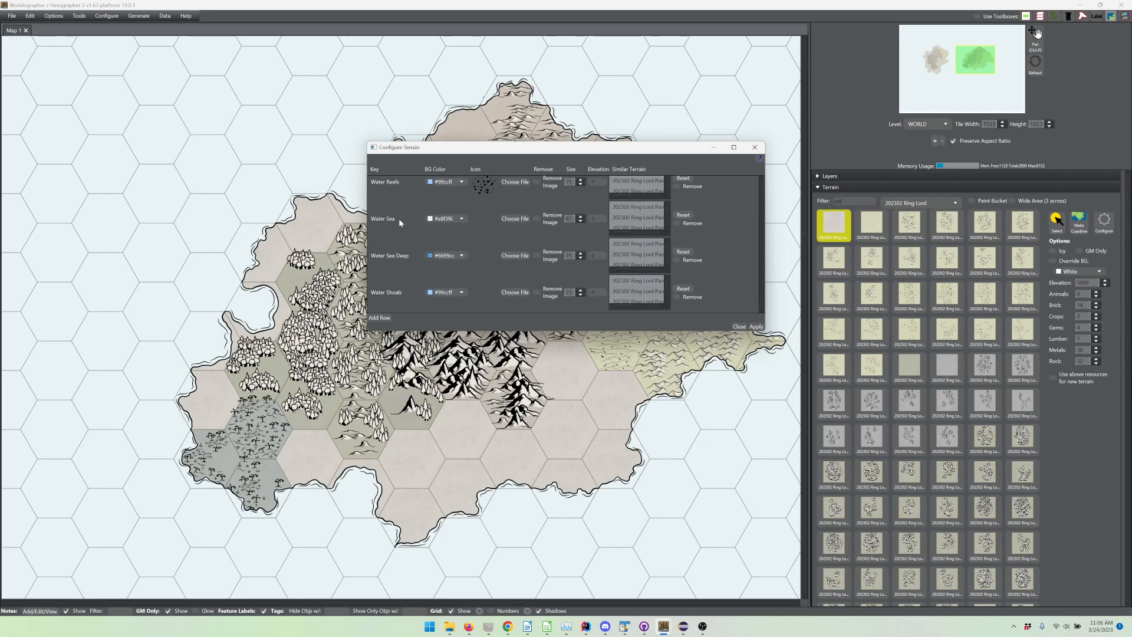
pyautogui.click(444, 220)
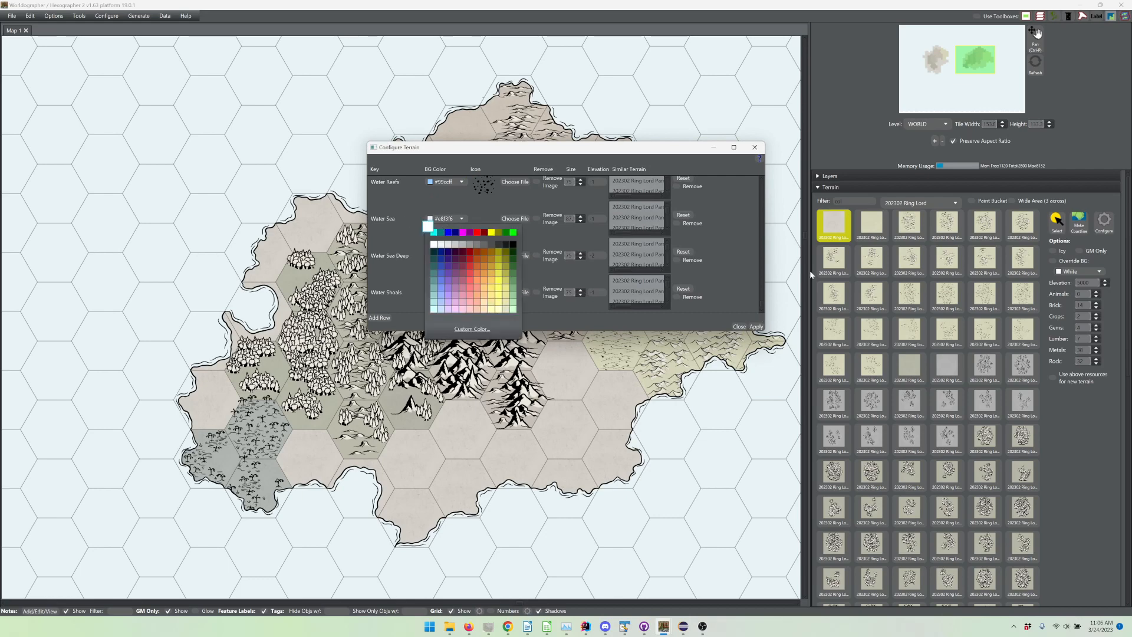
pyautogui.click(477, 330)
pyautogui.click(711, 268)
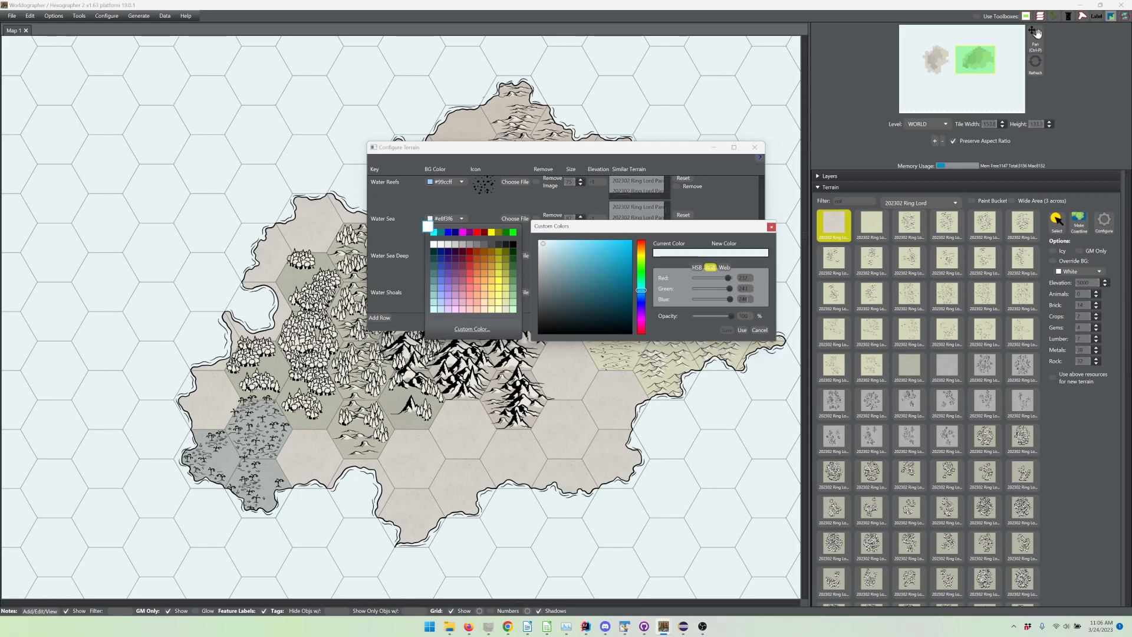
pyautogui.click(742, 330)
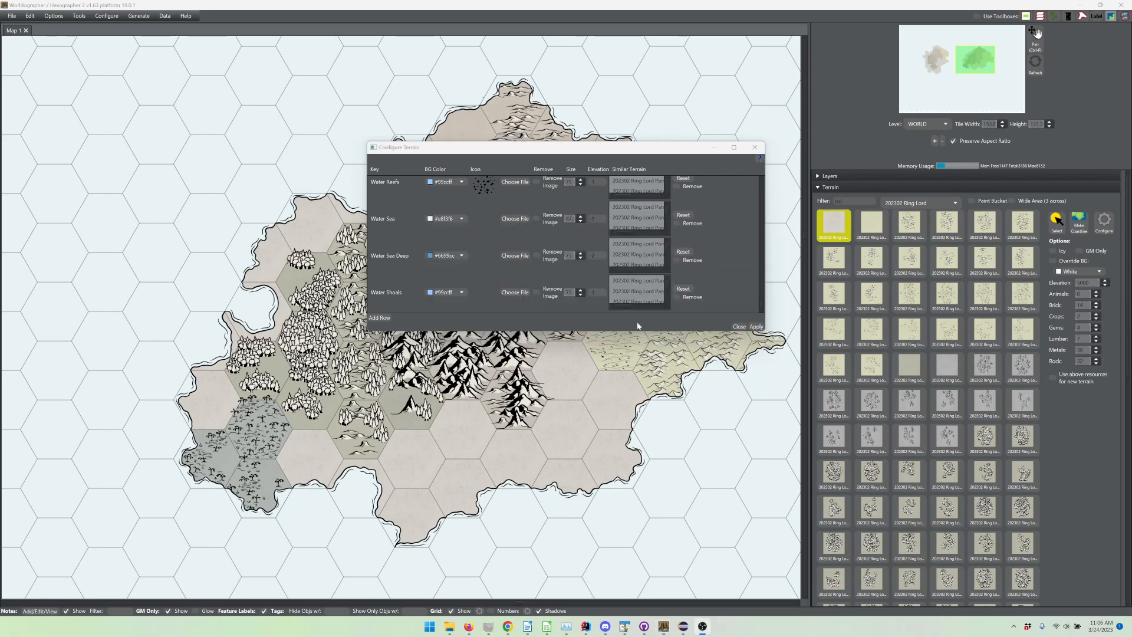
pyautogui.click(739, 328)
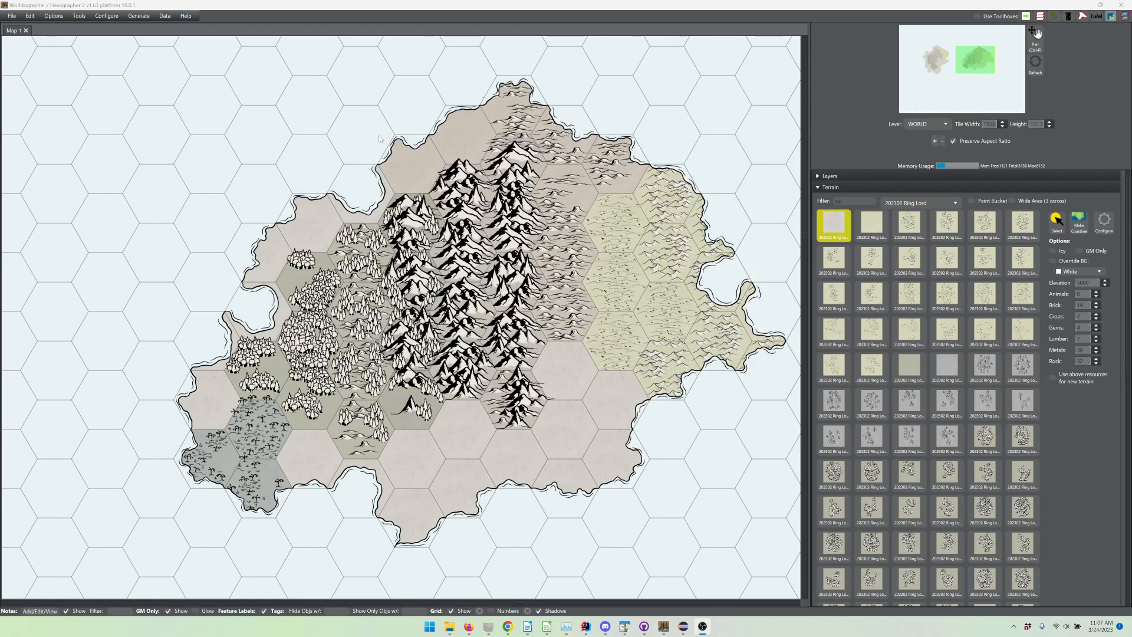
# Review the coast generation options, including the choice to use classic features for coasts that add water.
pyautogui.click(865, 188)
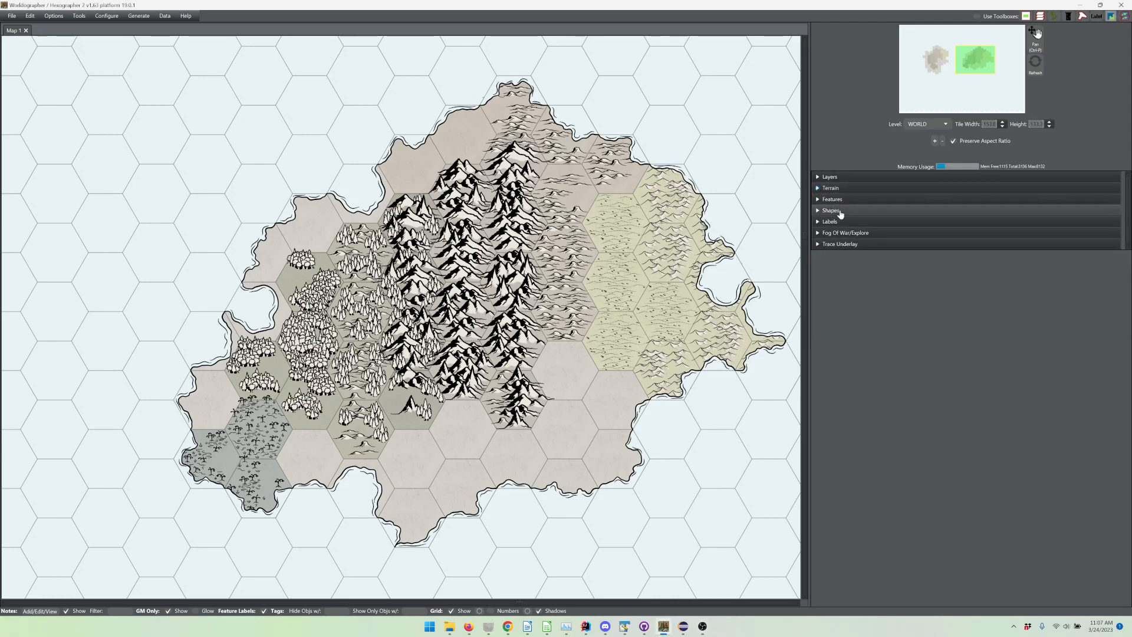
pyautogui.click(132, 17)
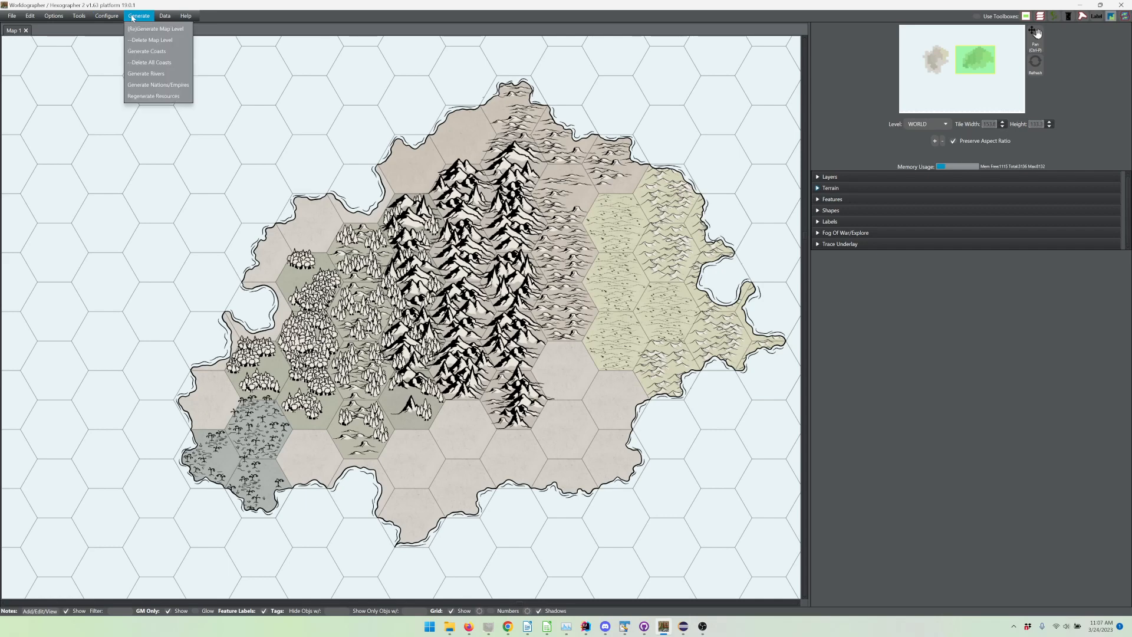
pyautogui.click(148, 52)
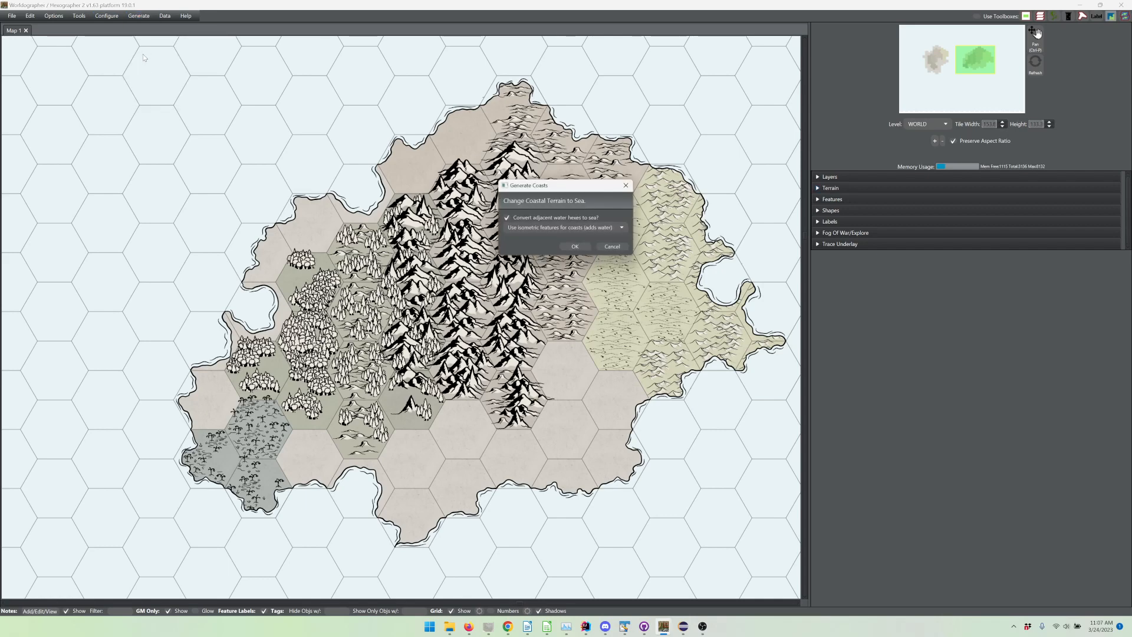
pyautogui.click(585, 228)
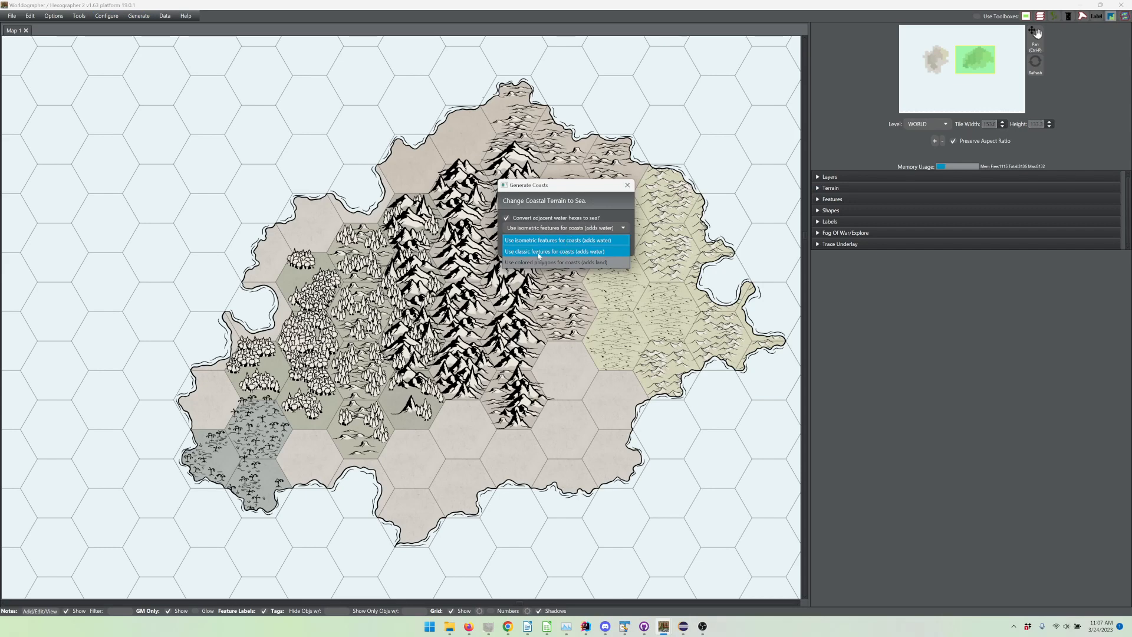
pyautogui.click(584, 252)
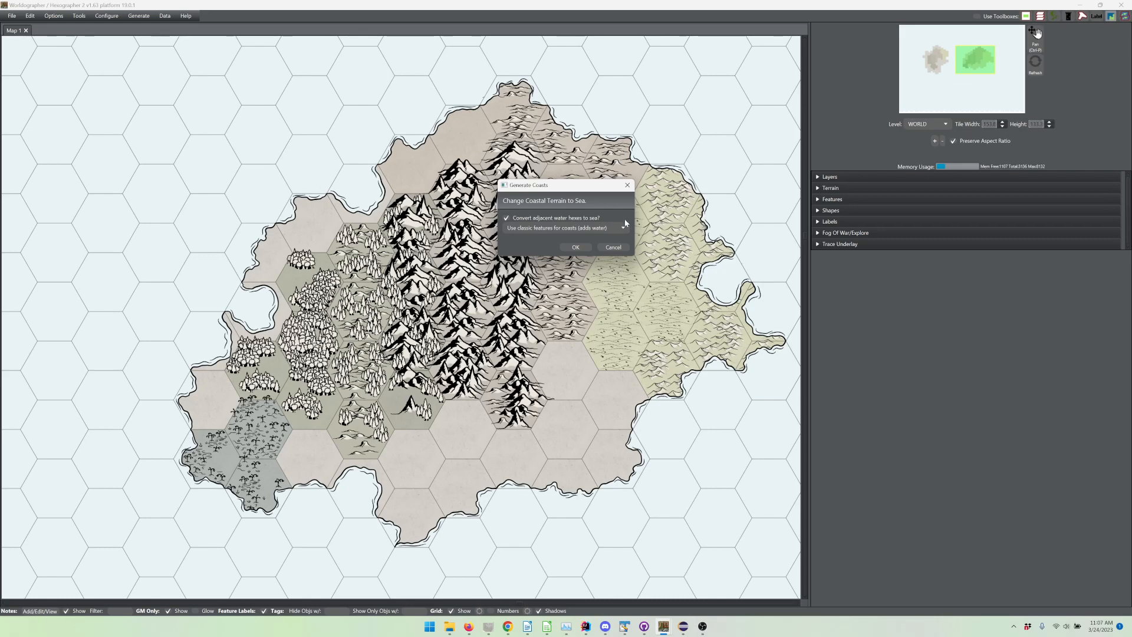
pyautogui.click(611, 251)
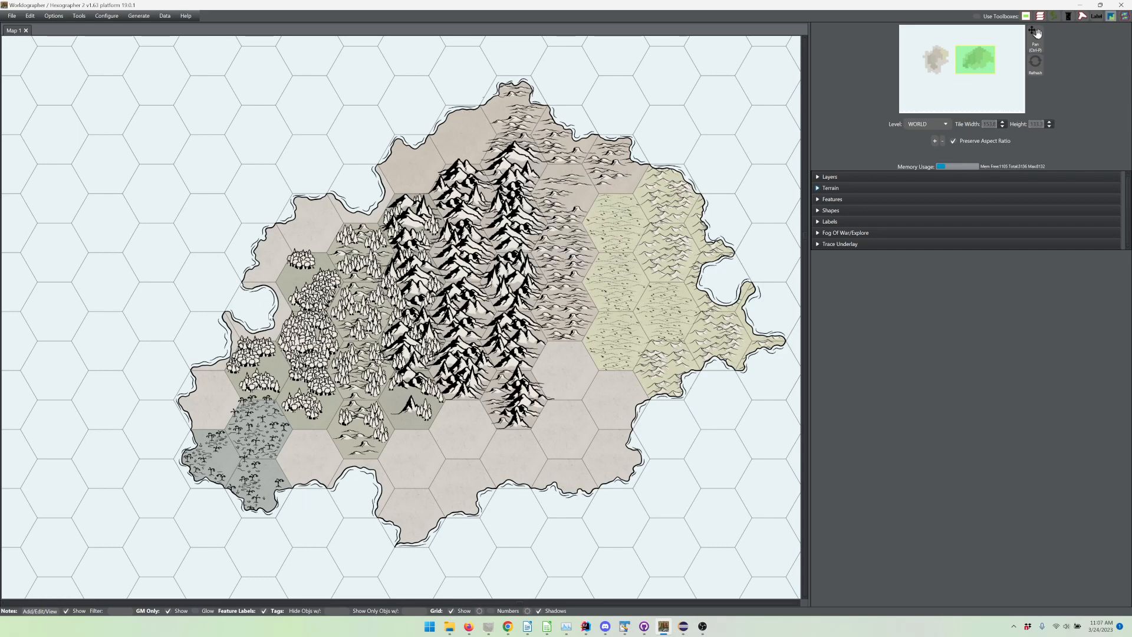
# Clear the feature filter and examine the white coast pieces in the 202302 Ring Lord set.
pyautogui.click(850, 204)
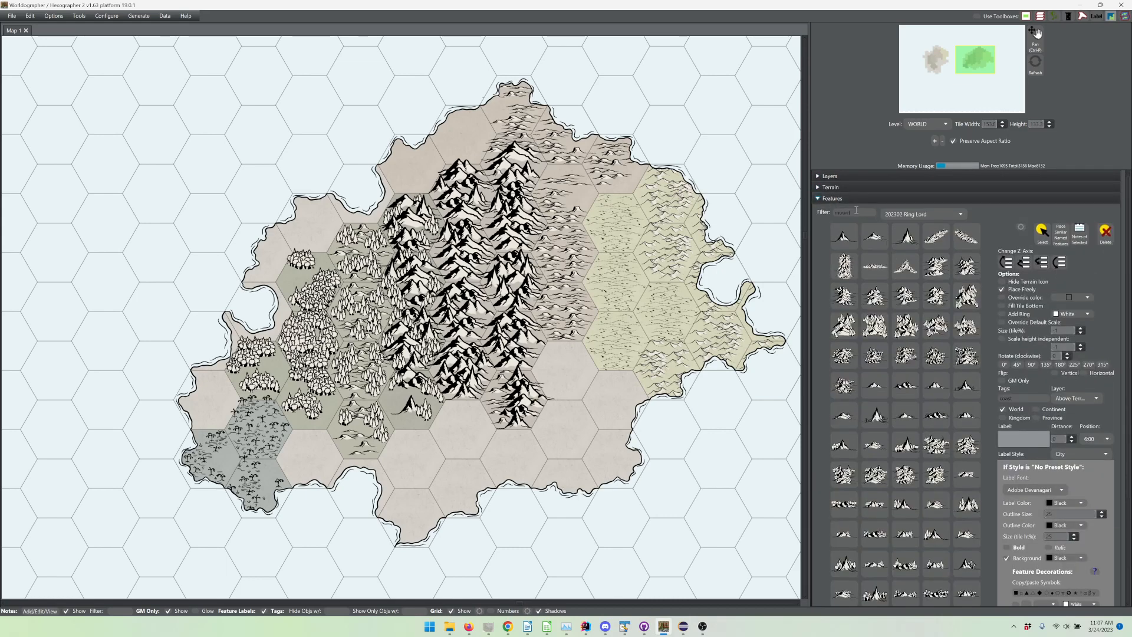
pyautogui.moveTo(854, 213); pyautogui.dragTo(792, 210)
pyautogui.press('BackSpace')
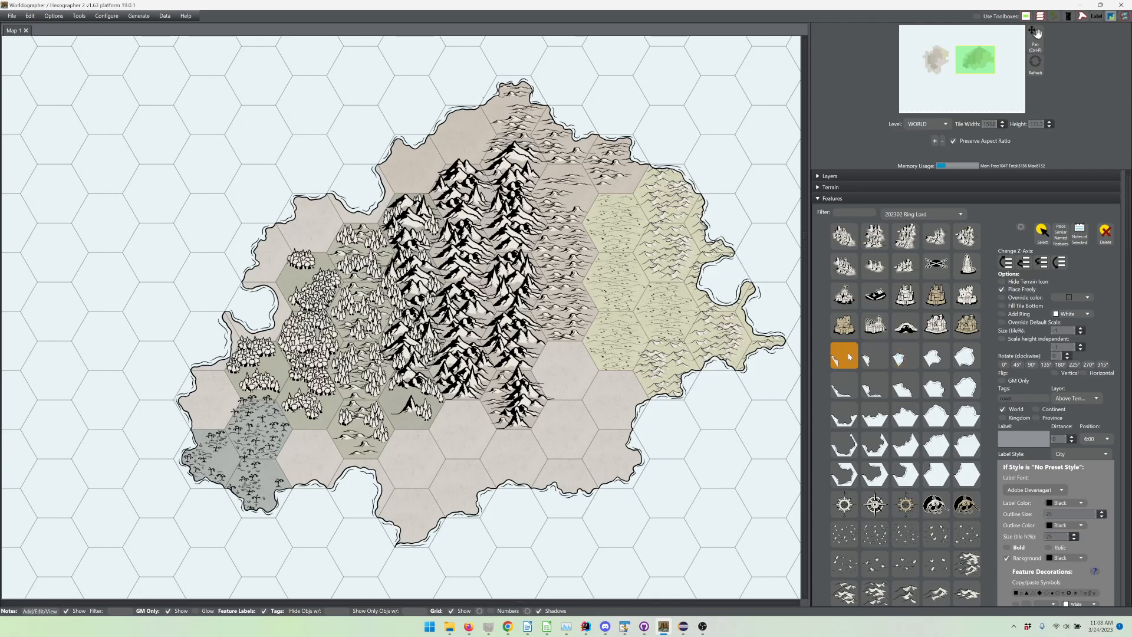
pyautogui.click(871, 358)
# Paint the empty hex just east of the palm-covered southwestern region with a grey swamp-like 202302 Ring Lord terrain.
pyautogui.click(852, 187)
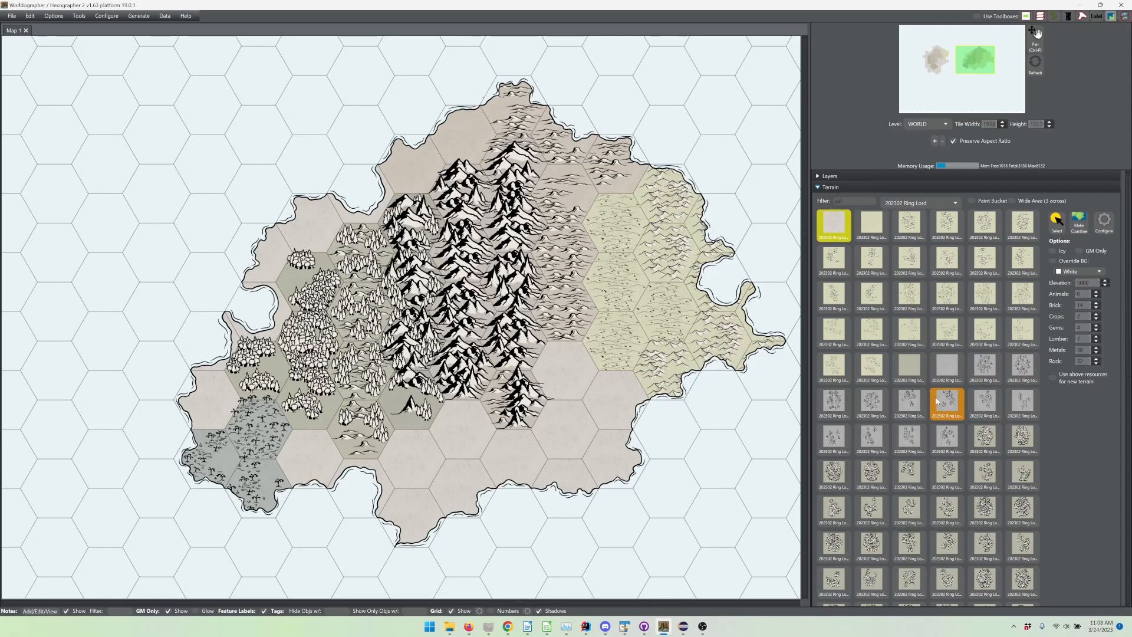
pyautogui.click(912, 400)
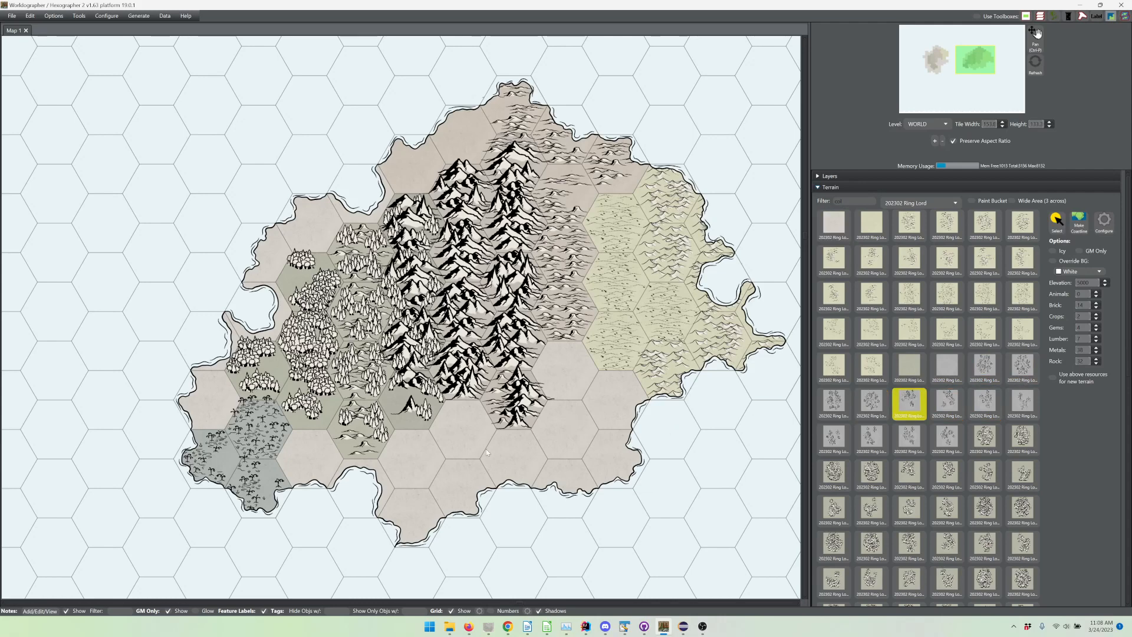
pyautogui.click(311, 461)
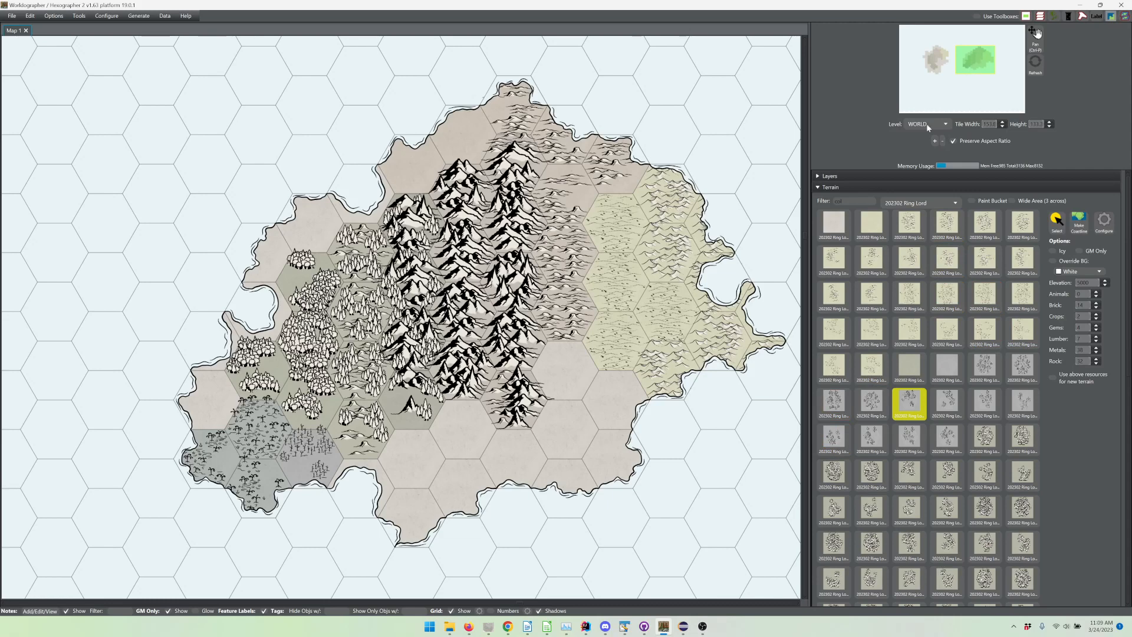
# Filter the 202302 Ring Lord features by "mouth" and examine the matching pieces.
pyautogui.click(864, 189)
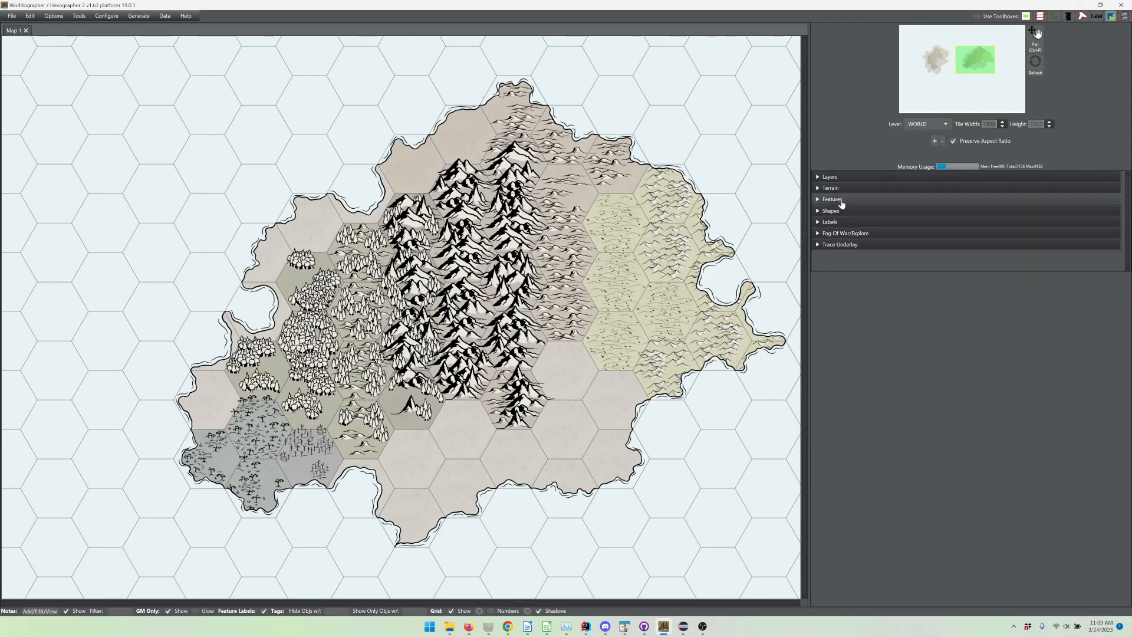
pyautogui.click(834, 199)
pyautogui.click(860, 213)
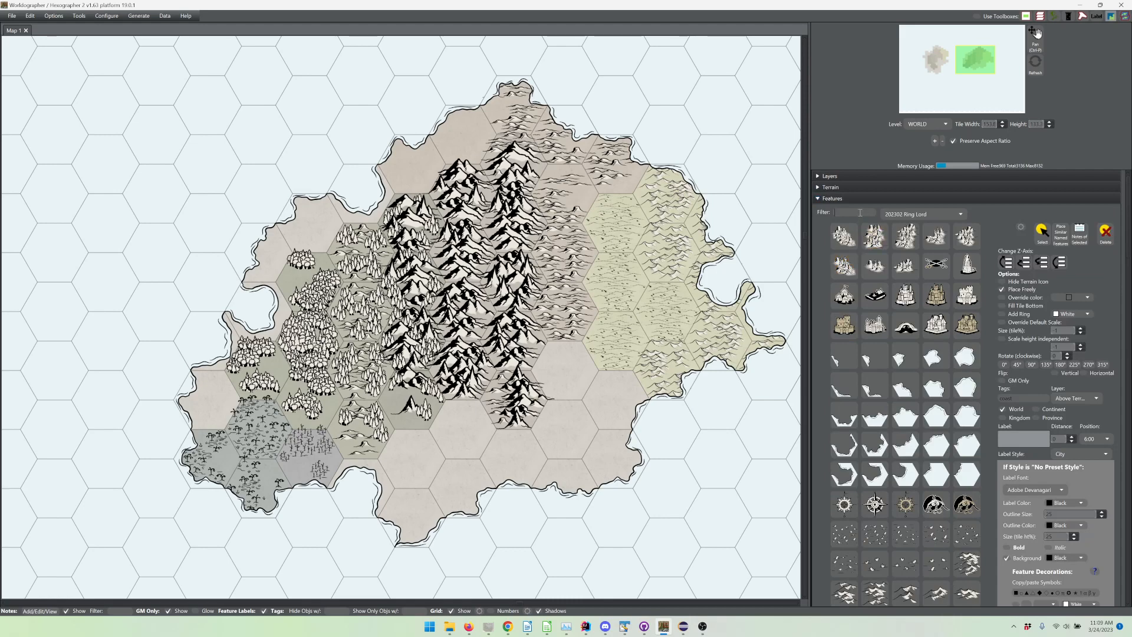
pyautogui.write('mouth')
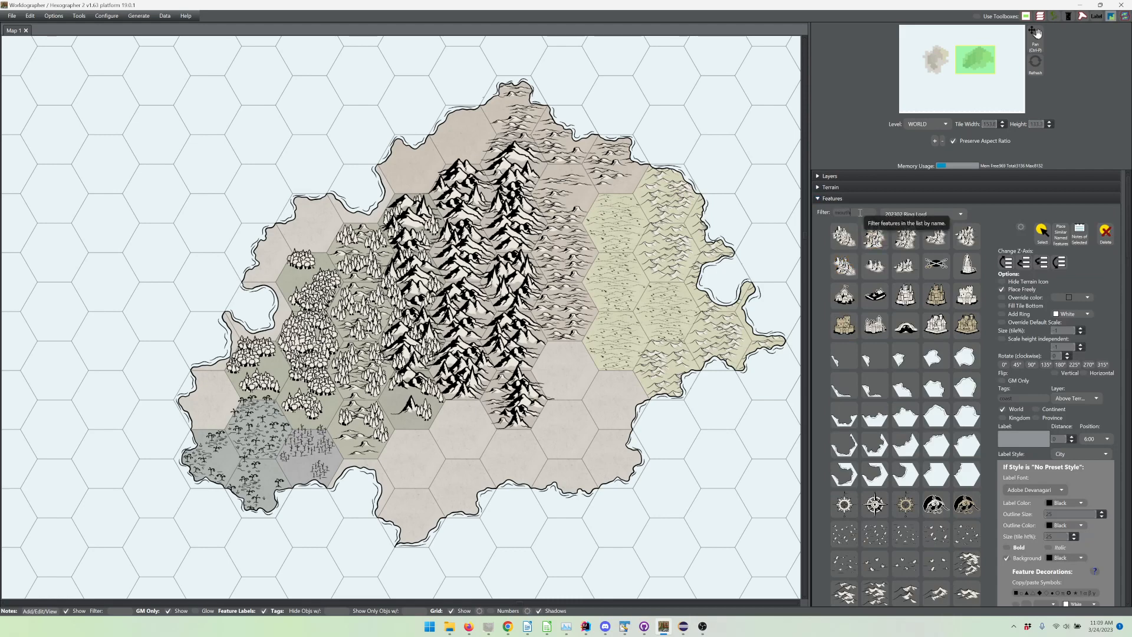
pyautogui.press('Return')
pyautogui.click(868, 244)
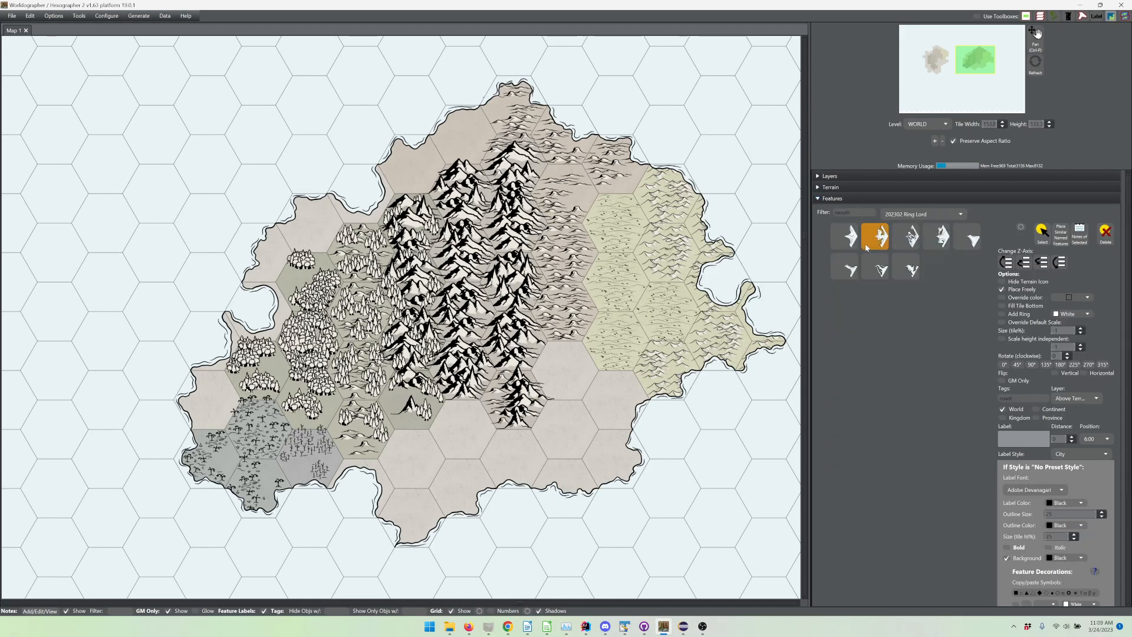
# Filter the 202302 Ring Lord features by "river" and examine the matching pieces.
pyautogui.click(858, 227)
pyautogui.moveTo(854, 213); pyautogui.dragTo(803, 204)
pyautogui.write('river')
pyautogui.press('Return')
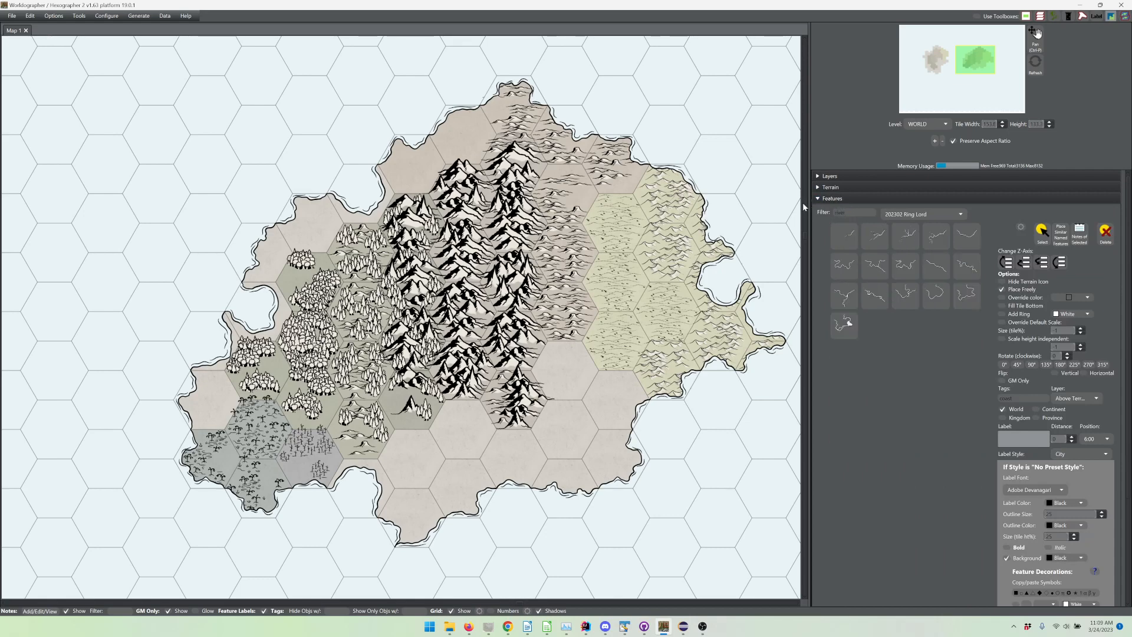
pyautogui.click(908, 266)
# Go to the bare western landmass and look over the 202302 Ring Lord terrain tiles.
pyautogui.click(1041, 66)
pyautogui.moveTo(980, 60); pyautogui.dragTo(934, 65)
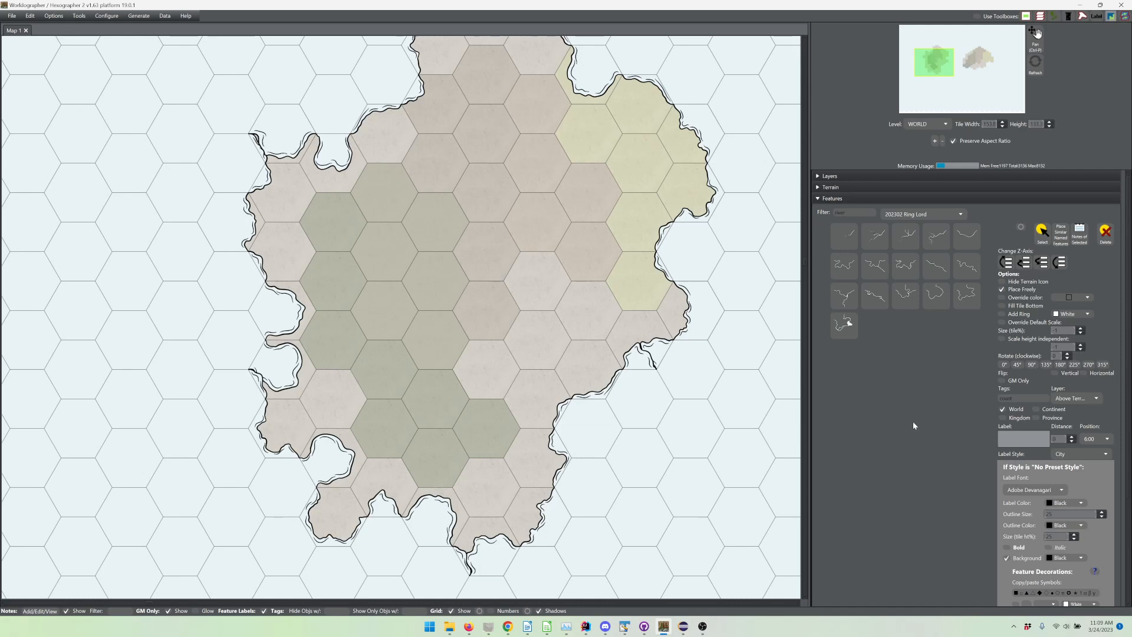
pyautogui.click(836, 188)
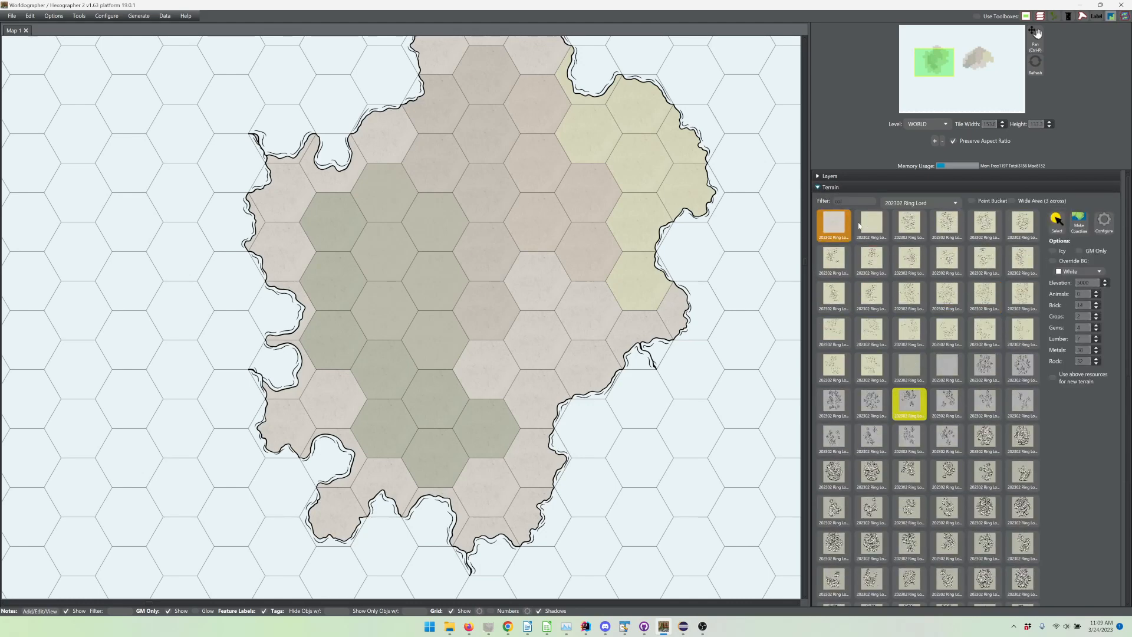
pyautogui.click(855, 188)
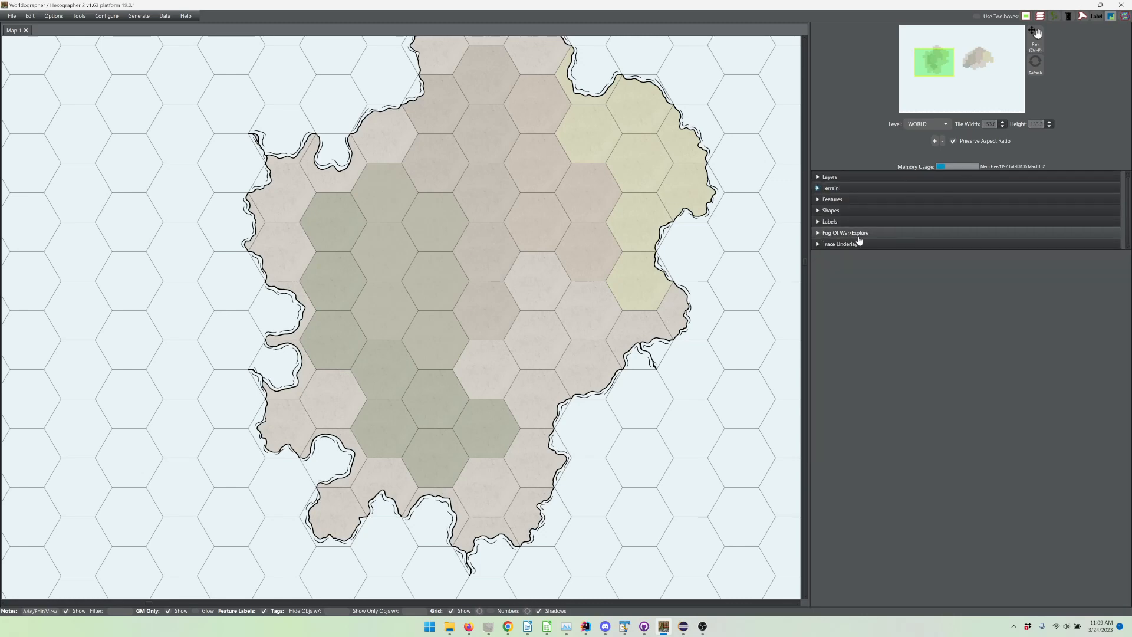
# Filter the 202302 Ring Lord features by "mount" and examine the matching mountain pieces.
pyautogui.click(856, 199)
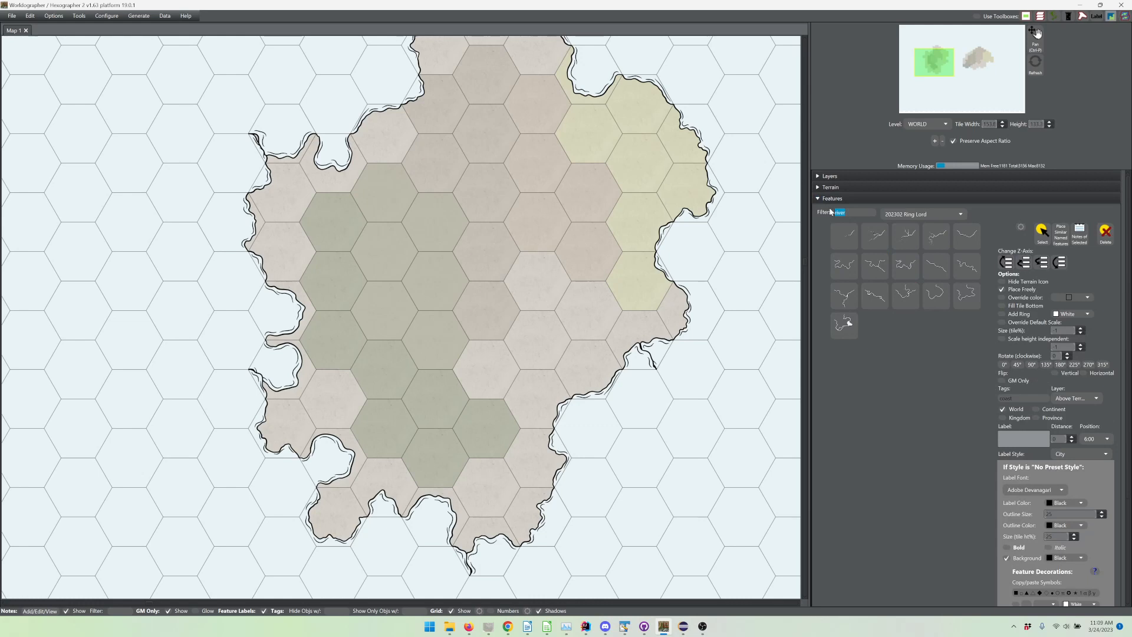
pyautogui.press('BackSpace')
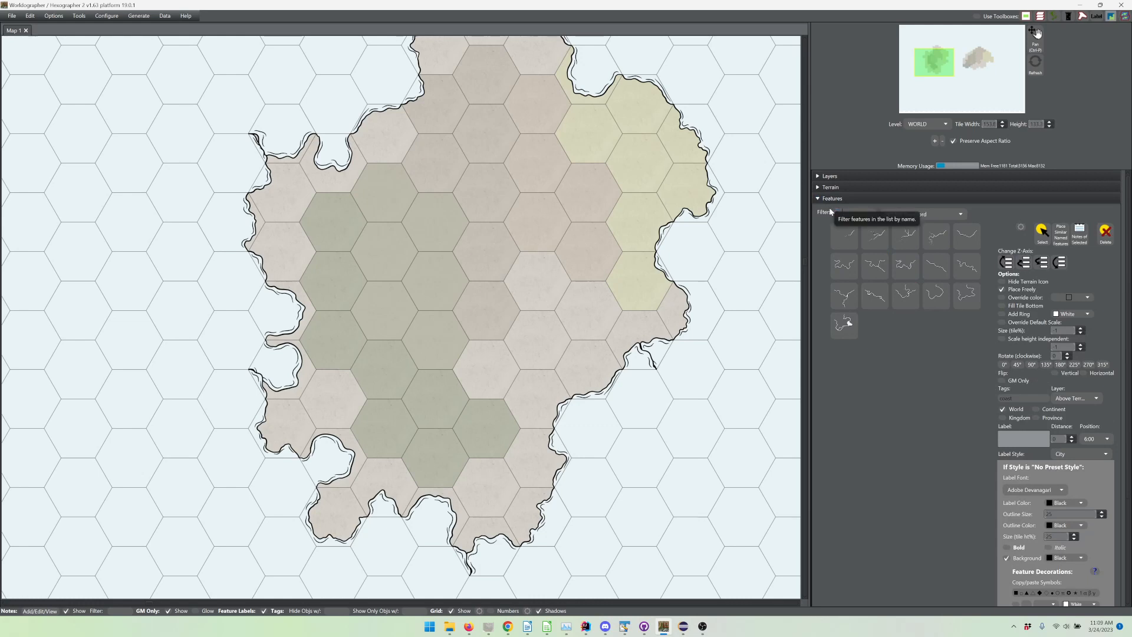
pyautogui.write('mount')
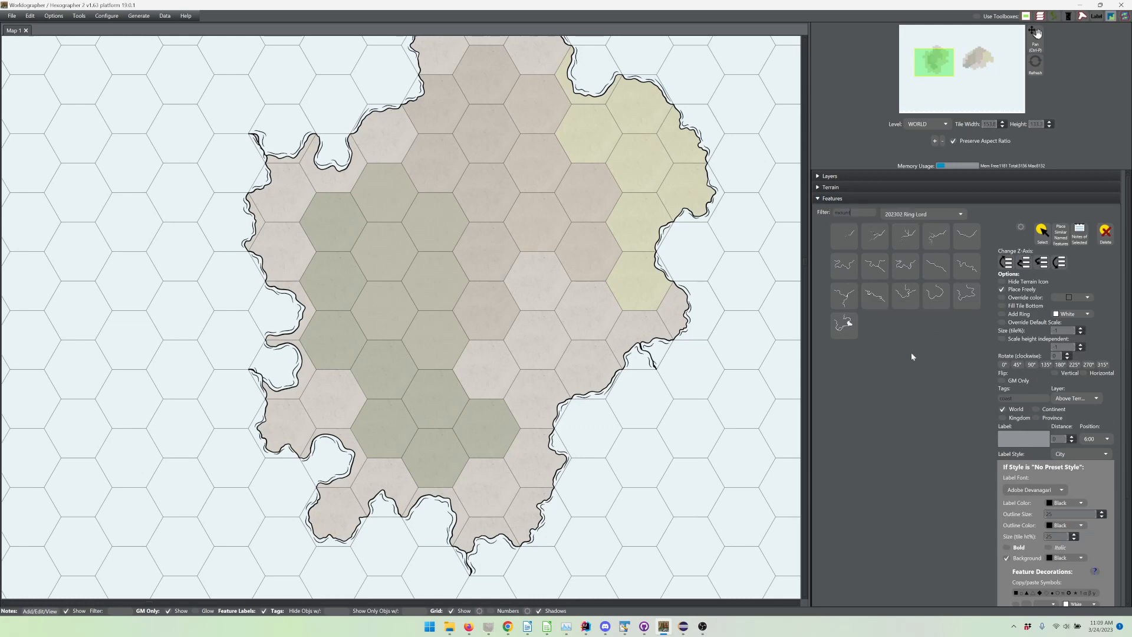
pyautogui.click(912, 359)
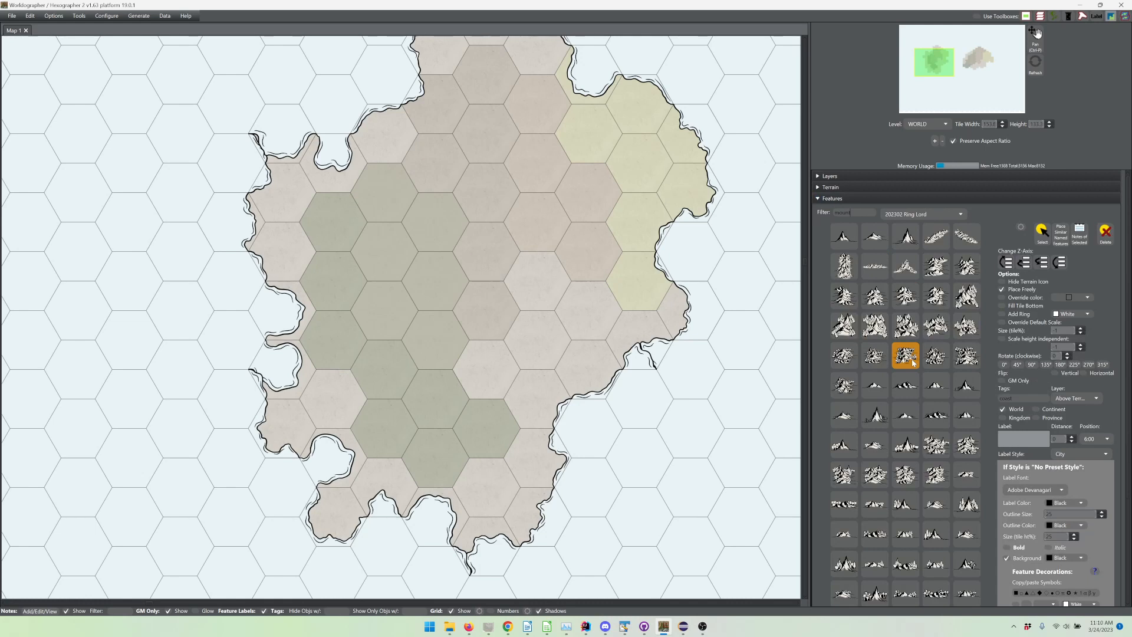
pyautogui.click(936, 356)
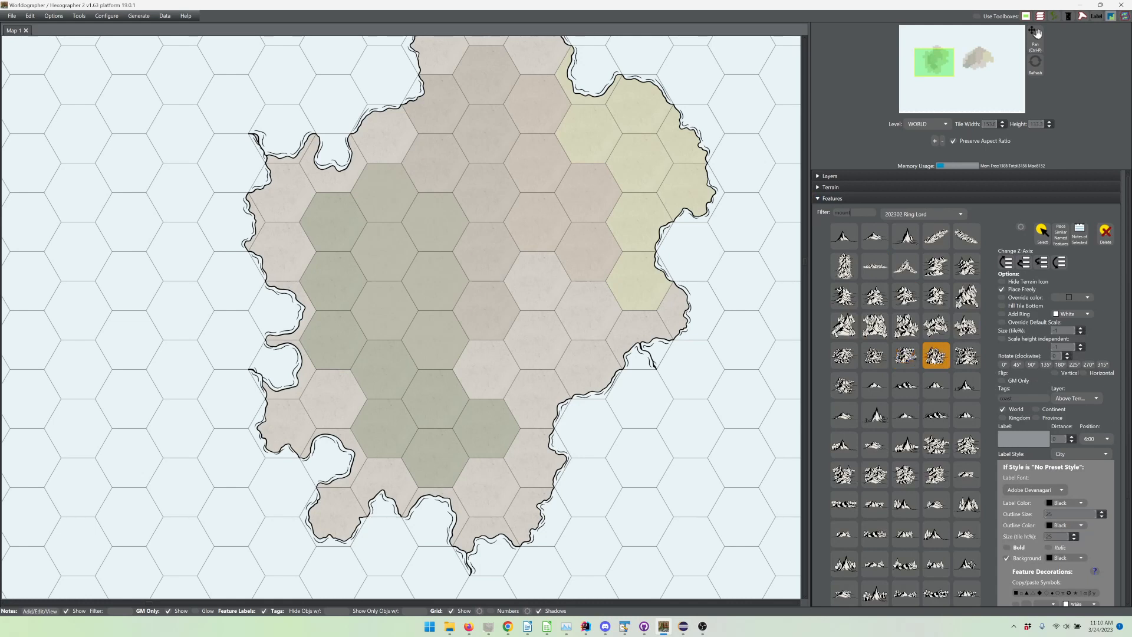
# Choose the fourth mountain piece in the second row of matching features and clear its tag.
pyautogui.click(935, 269)
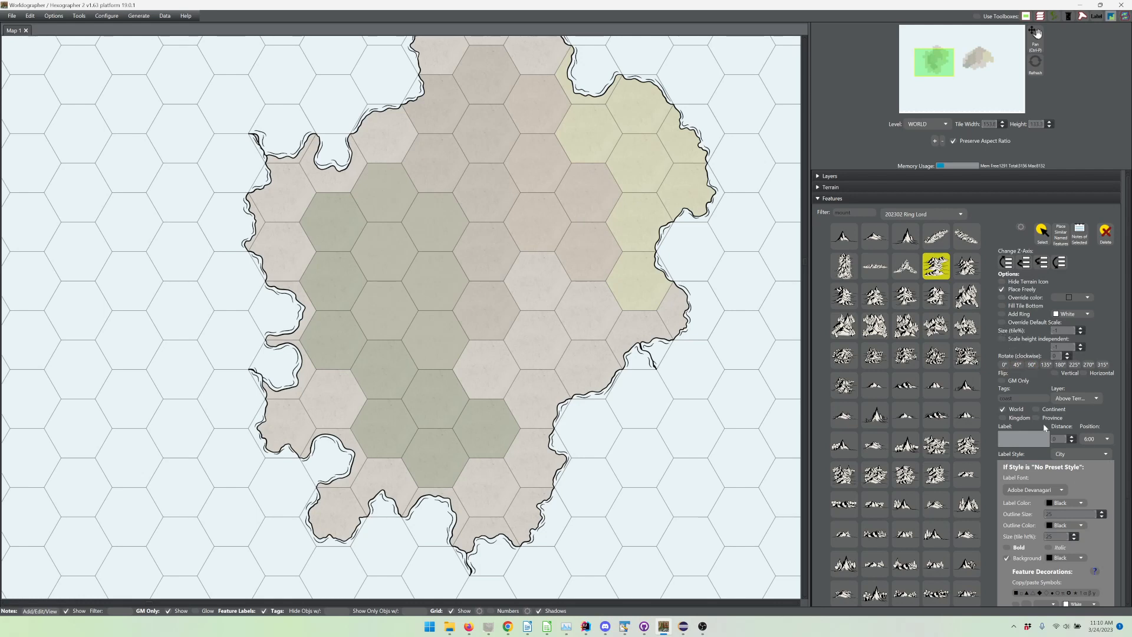
pyautogui.moveTo(1024, 399); pyautogui.dragTo(985, 399)
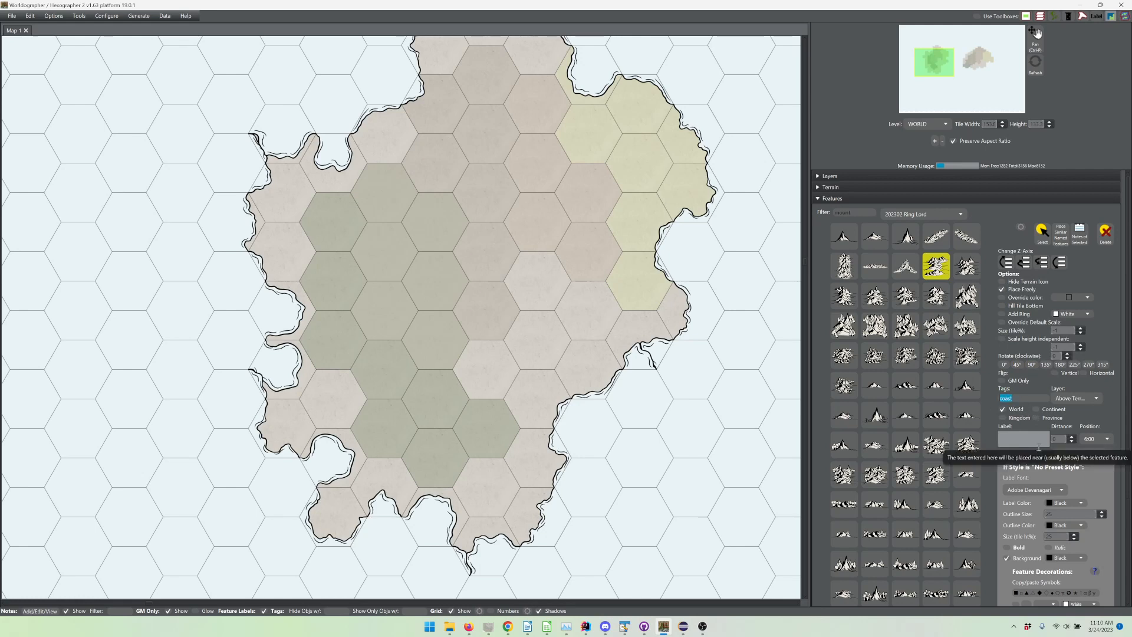
pyautogui.press('BackSpace')
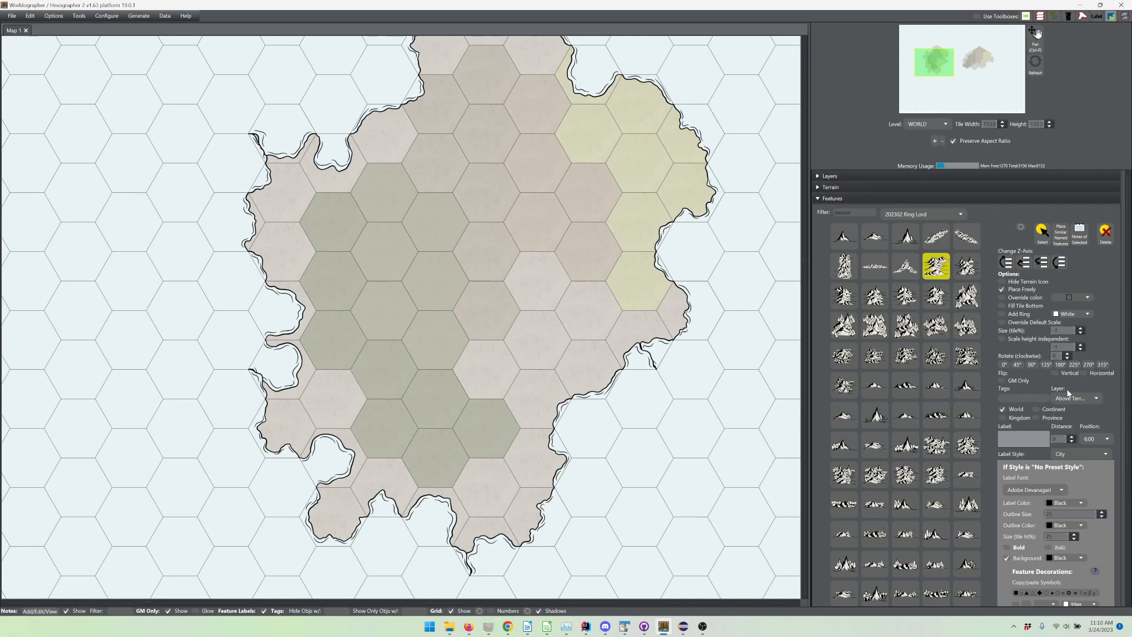
# Review the order of the map's layers and return to the feature settings.
pyautogui.click(949, 176)
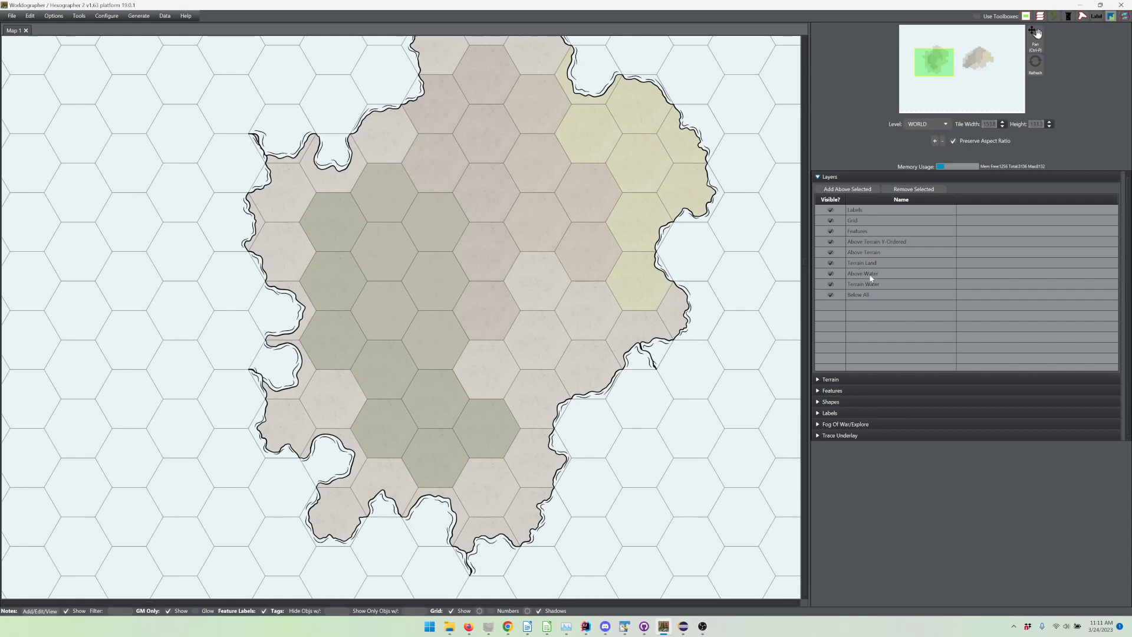
pyautogui.click(851, 178)
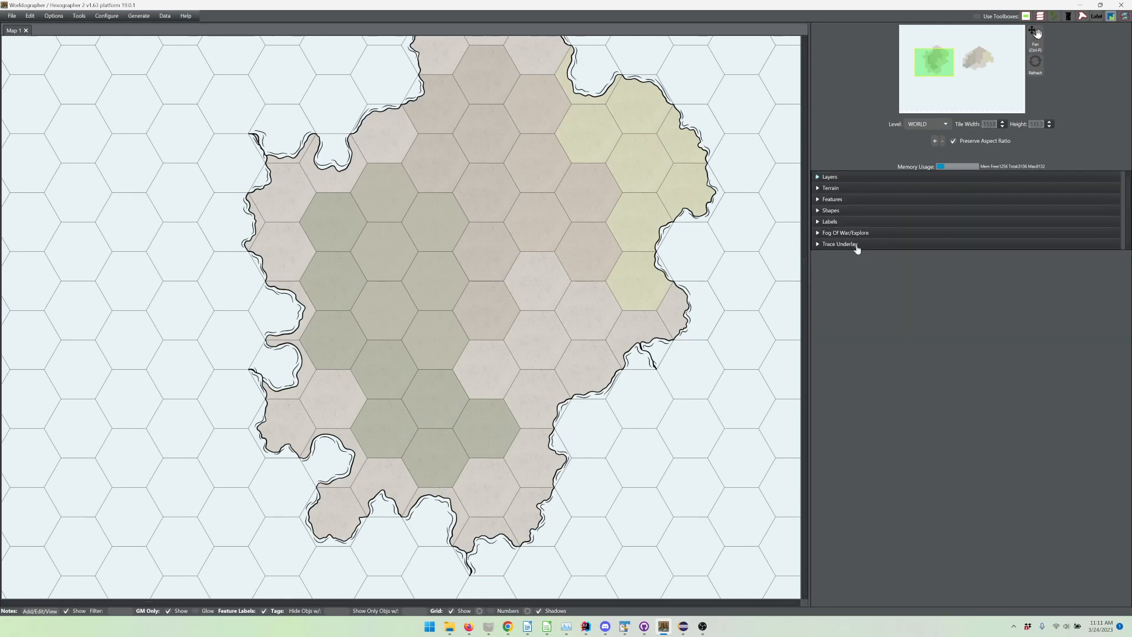
pyautogui.click(837, 200)
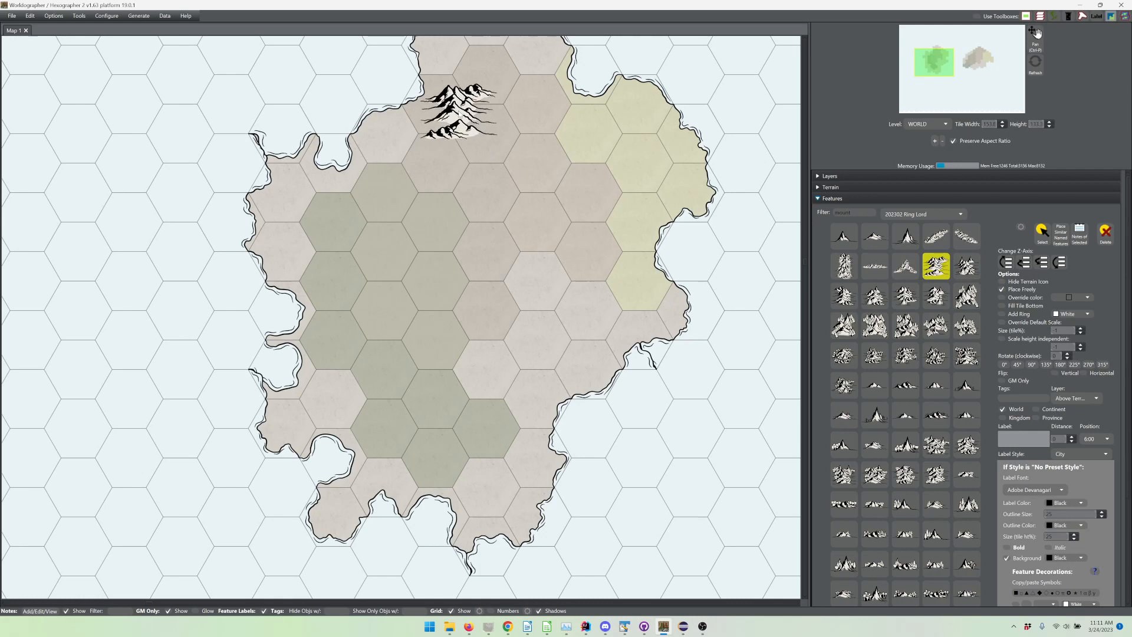
# Try overlapping mountain clusters in the north of the western landmass, and undo the placements.
pyautogui.click(459, 113)
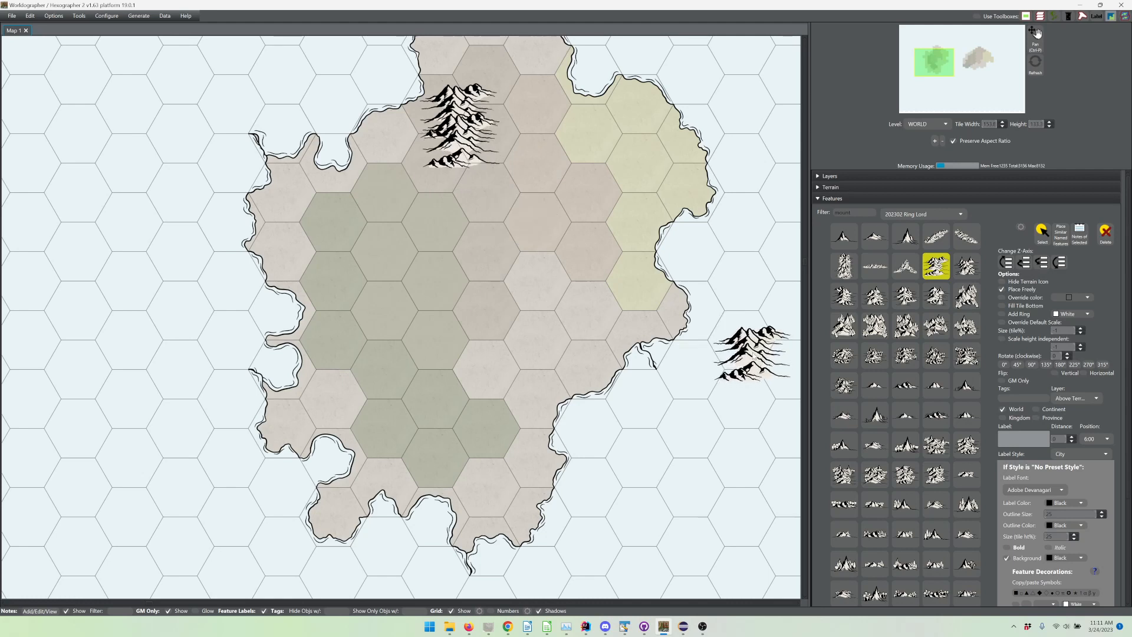
pyautogui.hotkey('ctrl', 'z')
pyautogui.hotkey('ctrl', 'z')
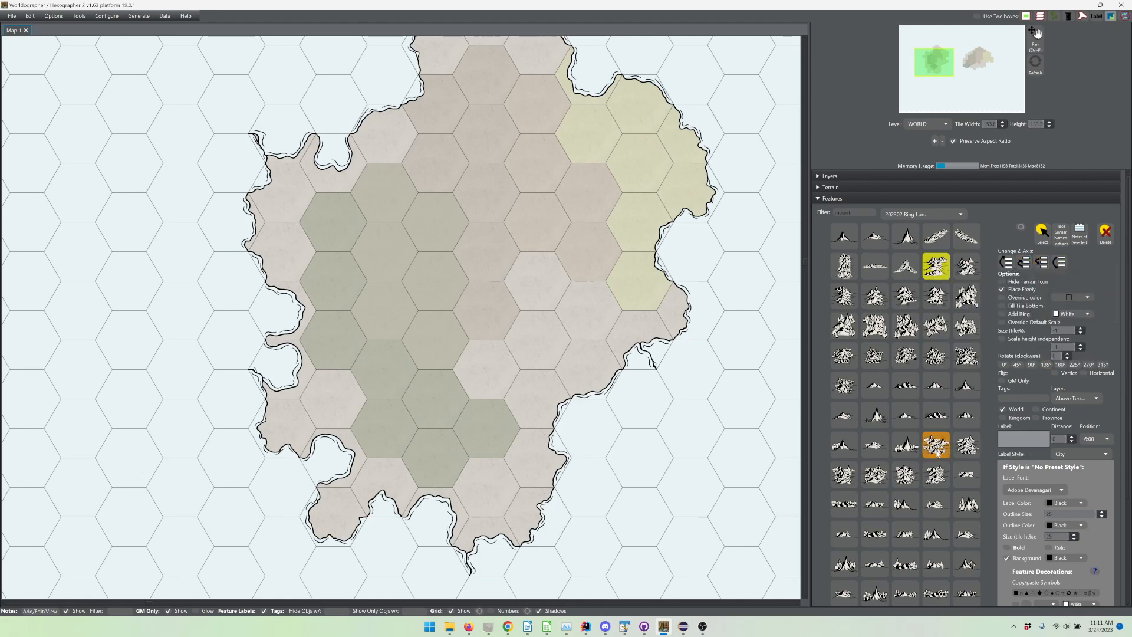
# Check the layer choices and place two overlapping mountain clusters on the brown hexes in the north of the western landmass.
pyautogui.click(1080, 400)
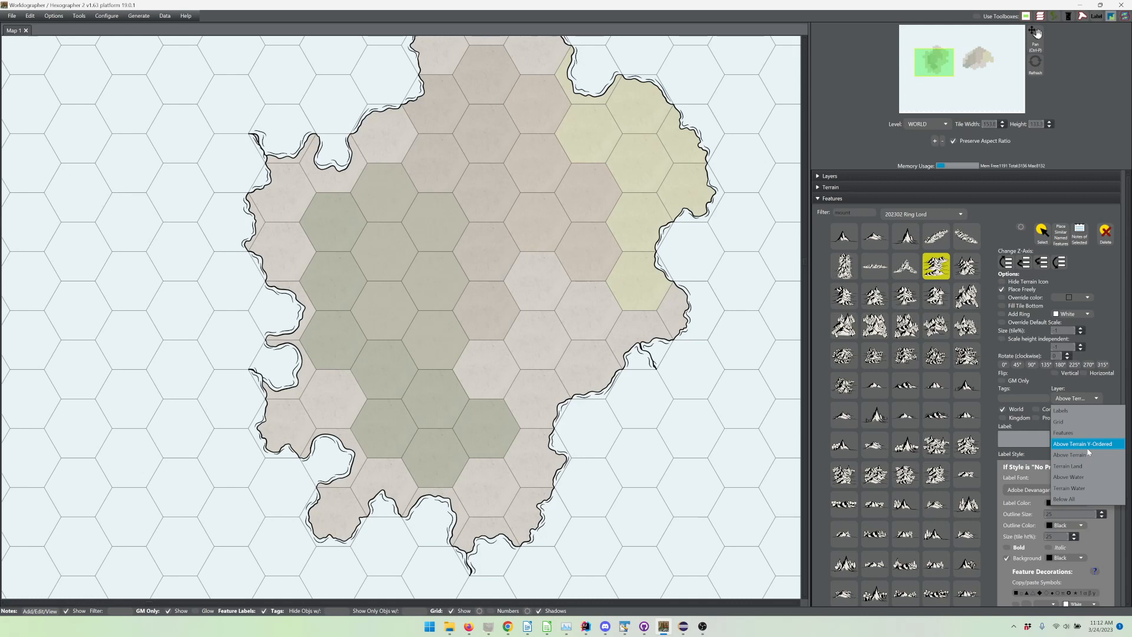
pyautogui.click(1104, 352)
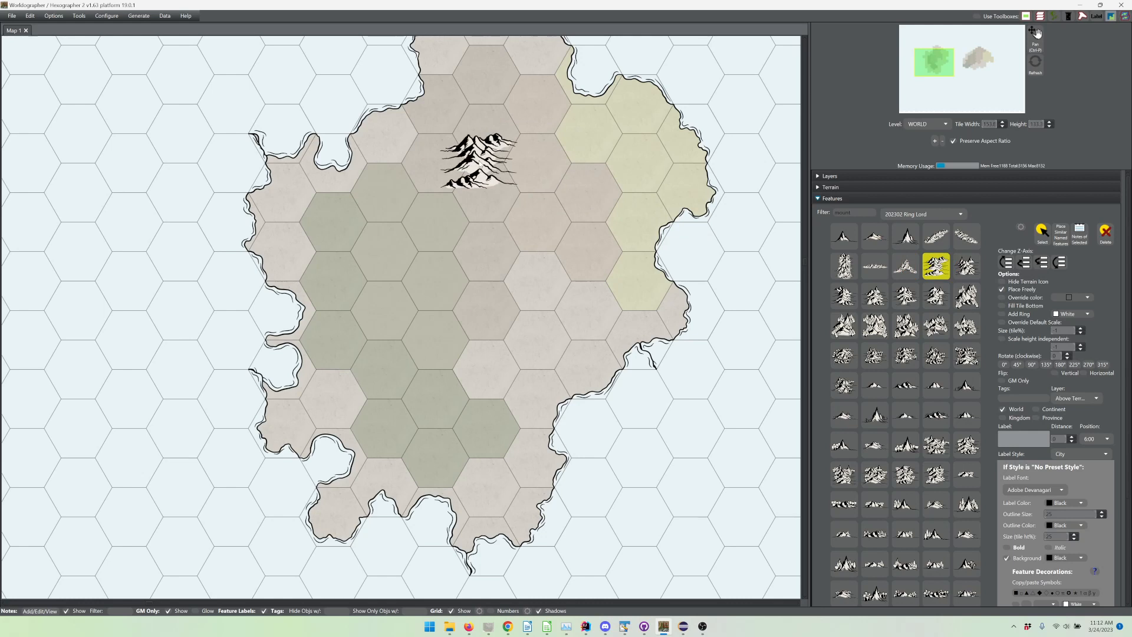
pyautogui.click(479, 161)
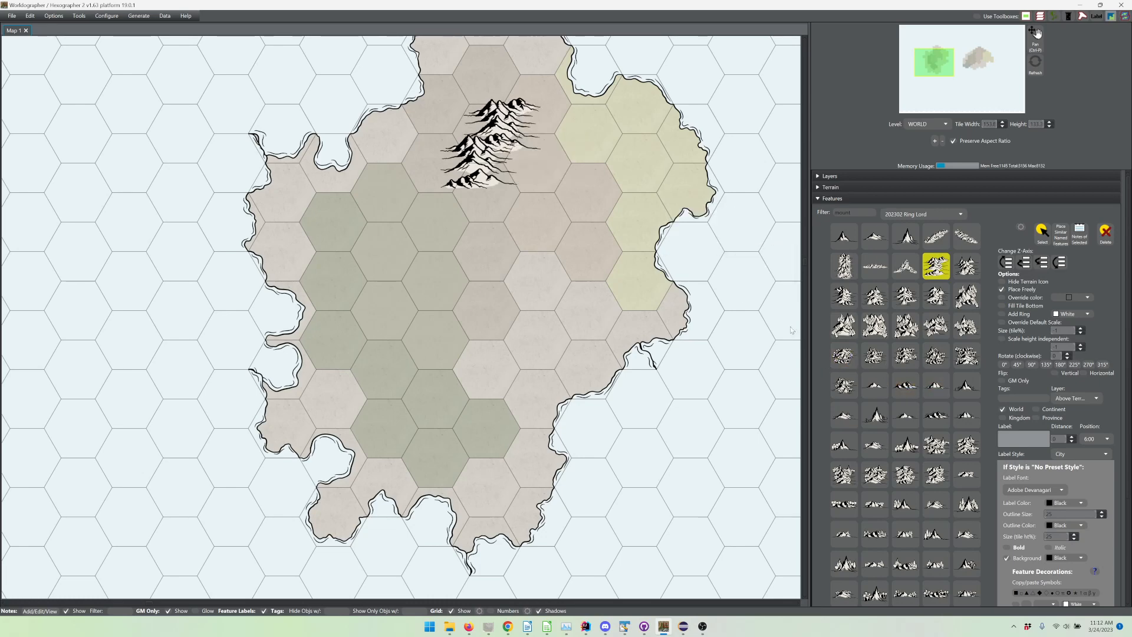
pyautogui.click(493, 113)
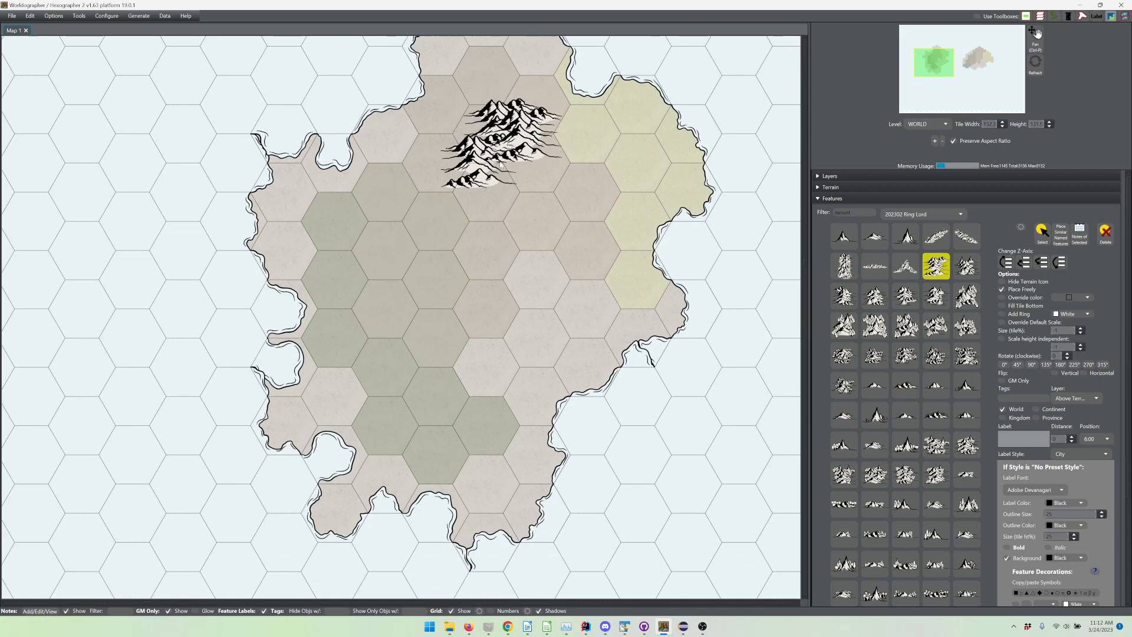
# Select the lower mountain cluster and examine up close how it overlaps the one behind it.
pyautogui.scroll(1, 496, 130)
pyautogui.click(1041, 233)
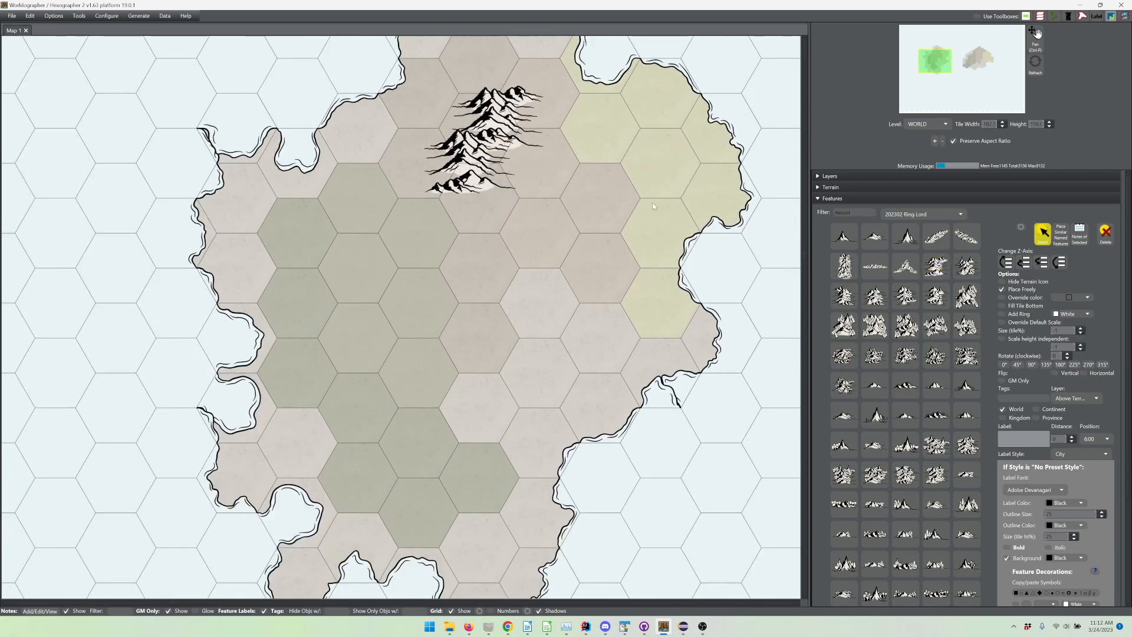
pyautogui.click(482, 127)
pyautogui.scroll(2, 483, 124)
pyautogui.scroll(1, 481, 147)
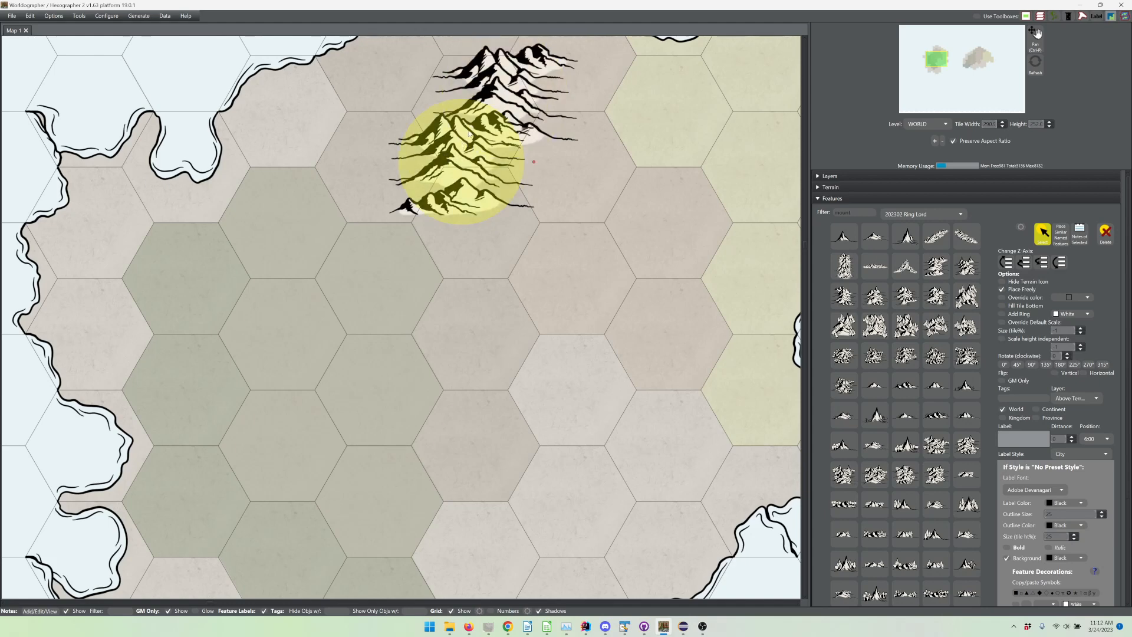
pyautogui.scroll(-3, 506, 140)
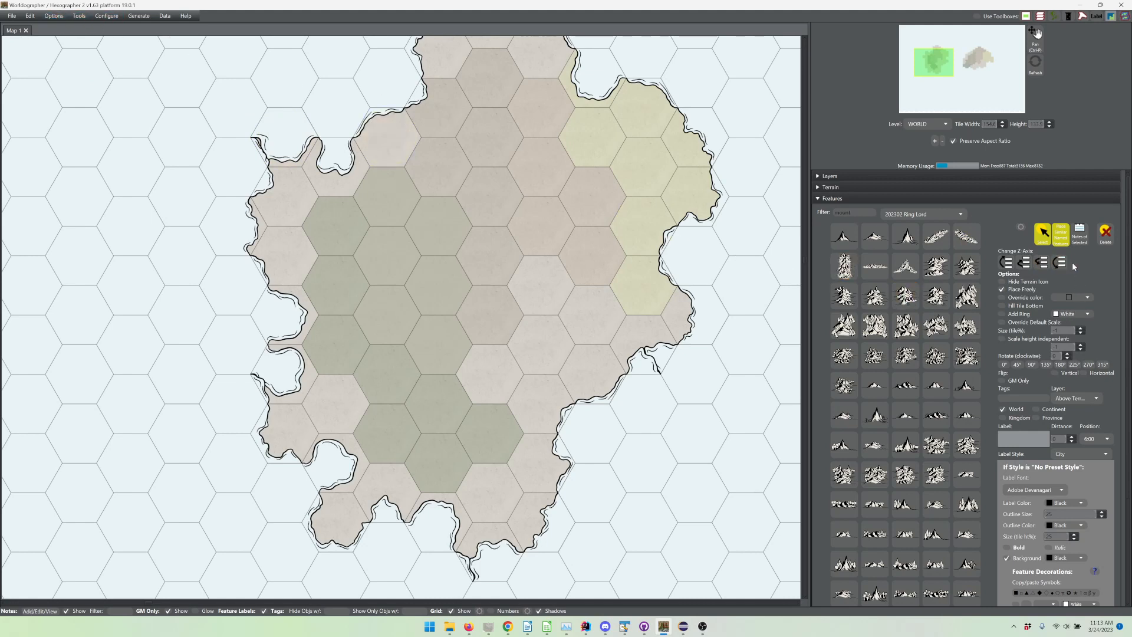
# Enable placing similar named features and choose the fourth mountain piece in the second row of features.
pyautogui.click(1061, 247)
pyautogui.click(946, 272)
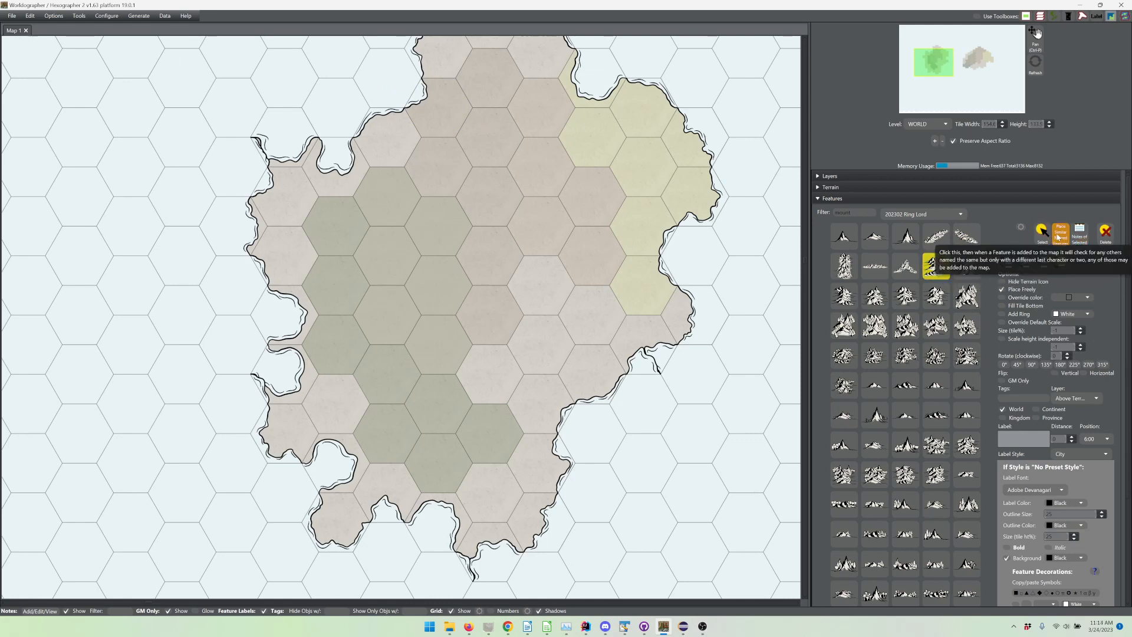
pyautogui.click(1059, 239)
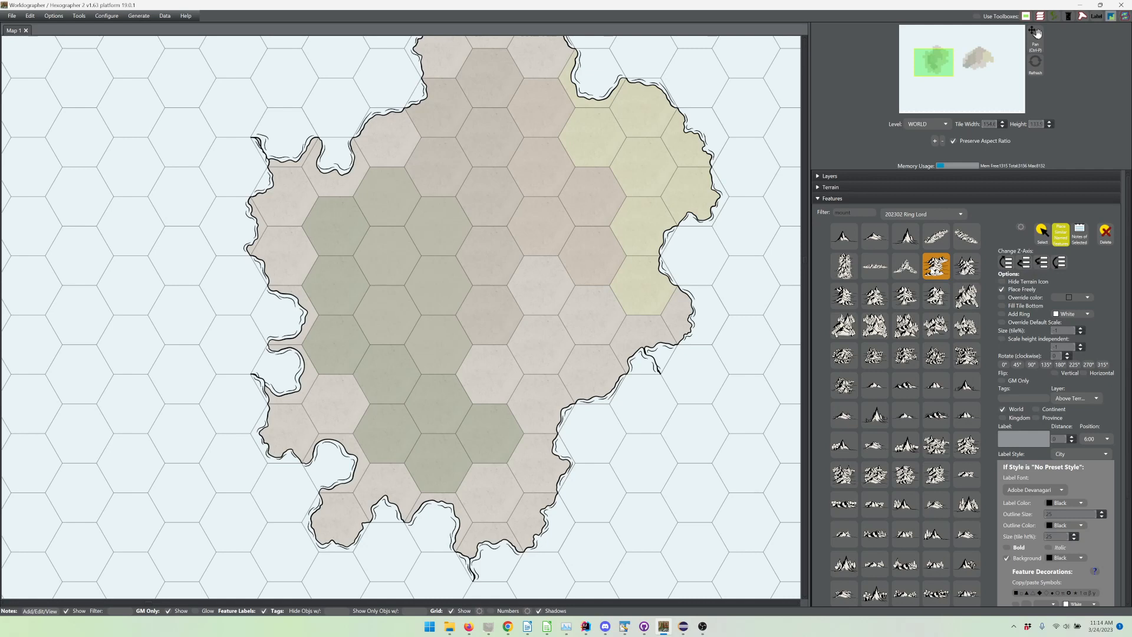
pyautogui.click(952, 273)
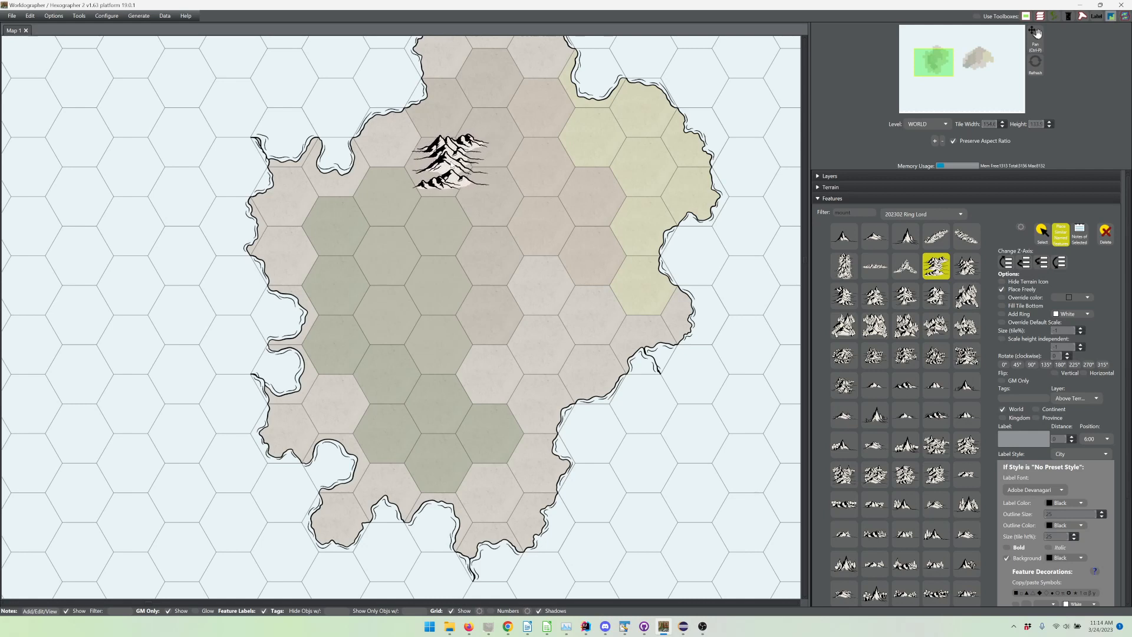
# Place varied mountain clusters on the northern brown hexes of the western landmass, undoing and re-placing the uppermost one.
pyautogui.click(451, 159)
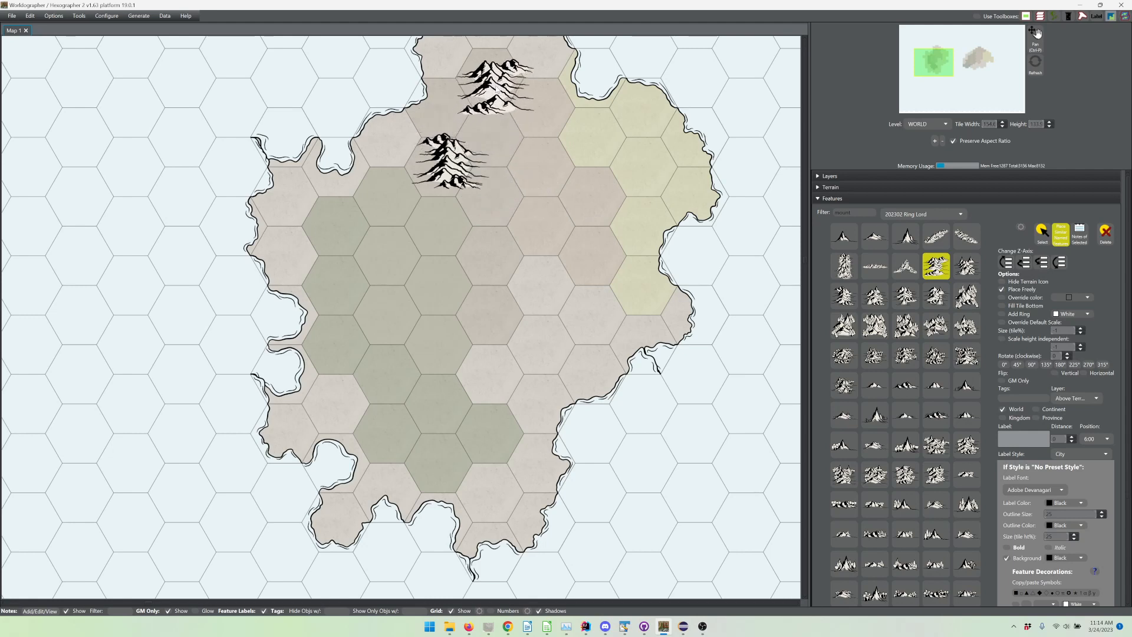
pyautogui.click(494, 82)
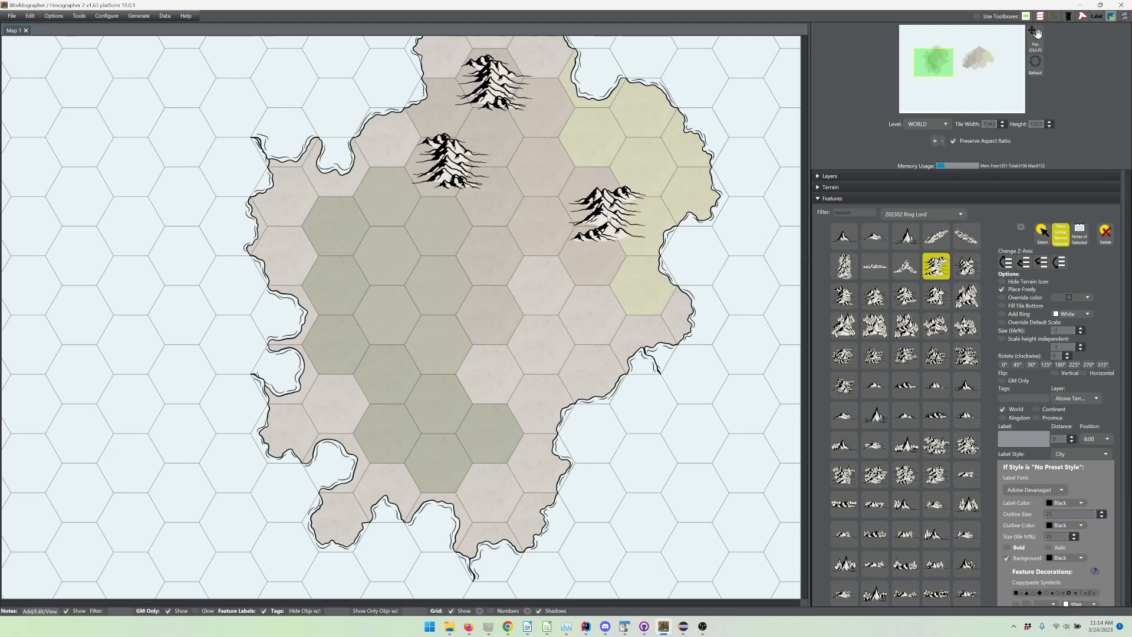
pyautogui.hotkey('ctrl', 'z')
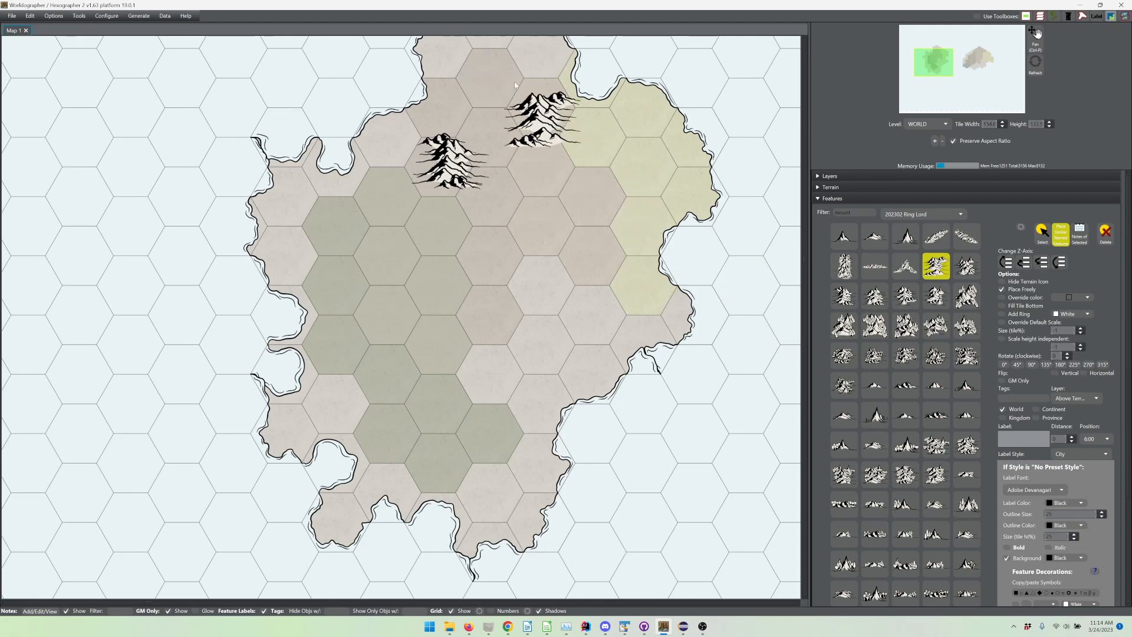
pyautogui.click(490, 83)
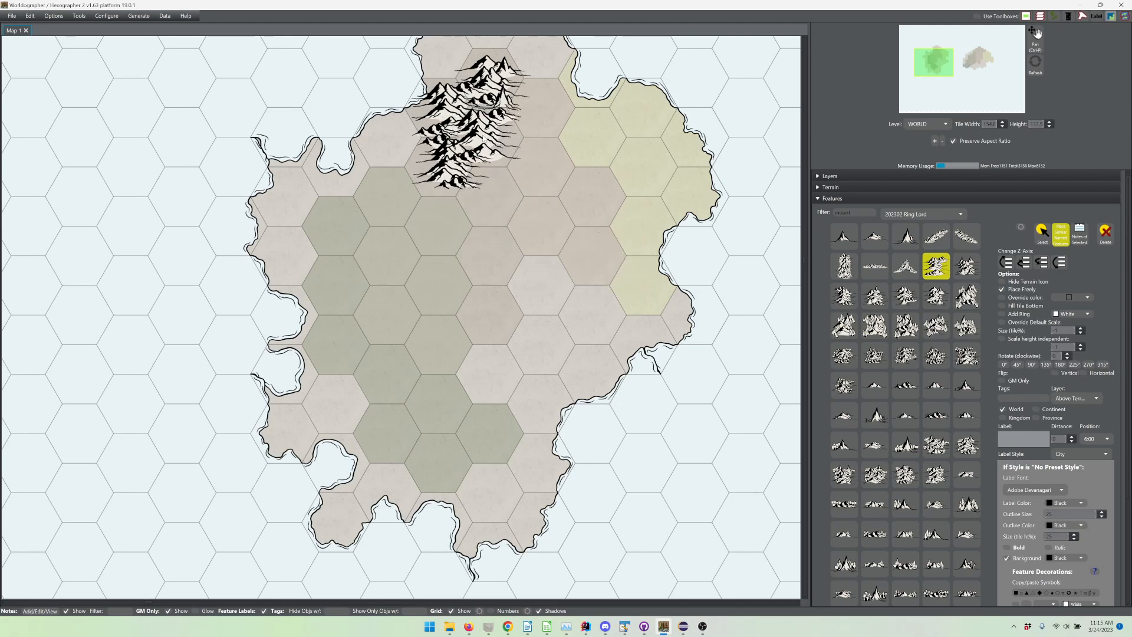
# Extend the mountain range south with overlapping clusters along the brown hexes to the middle of the landmass.
pyautogui.click(487, 184)
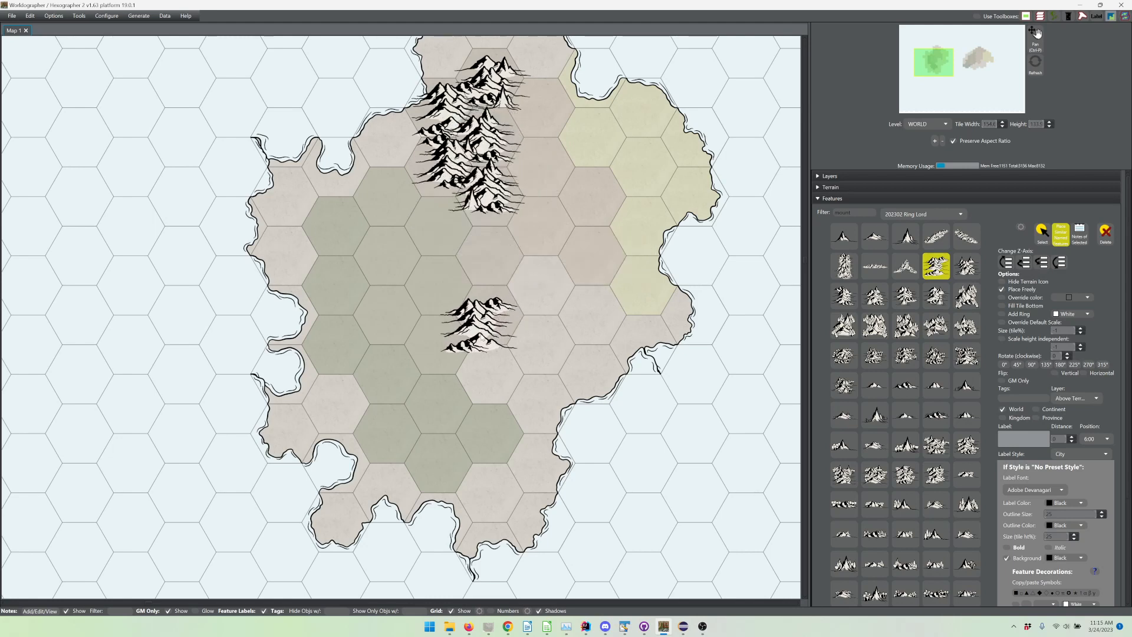
pyautogui.click(480, 321)
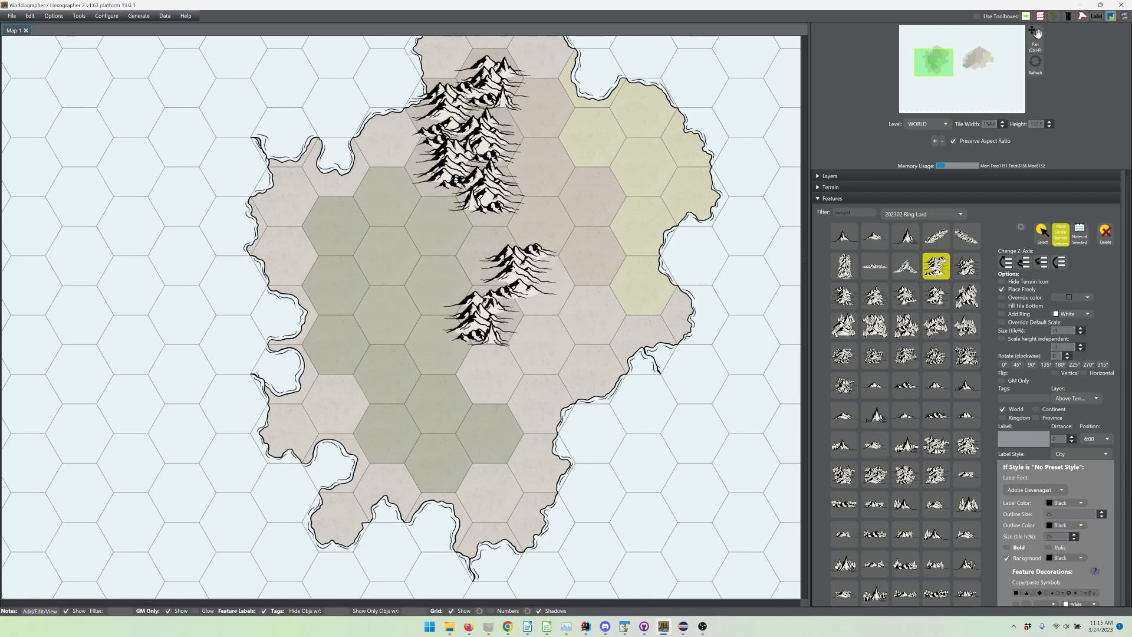
pyautogui.click(504, 270)
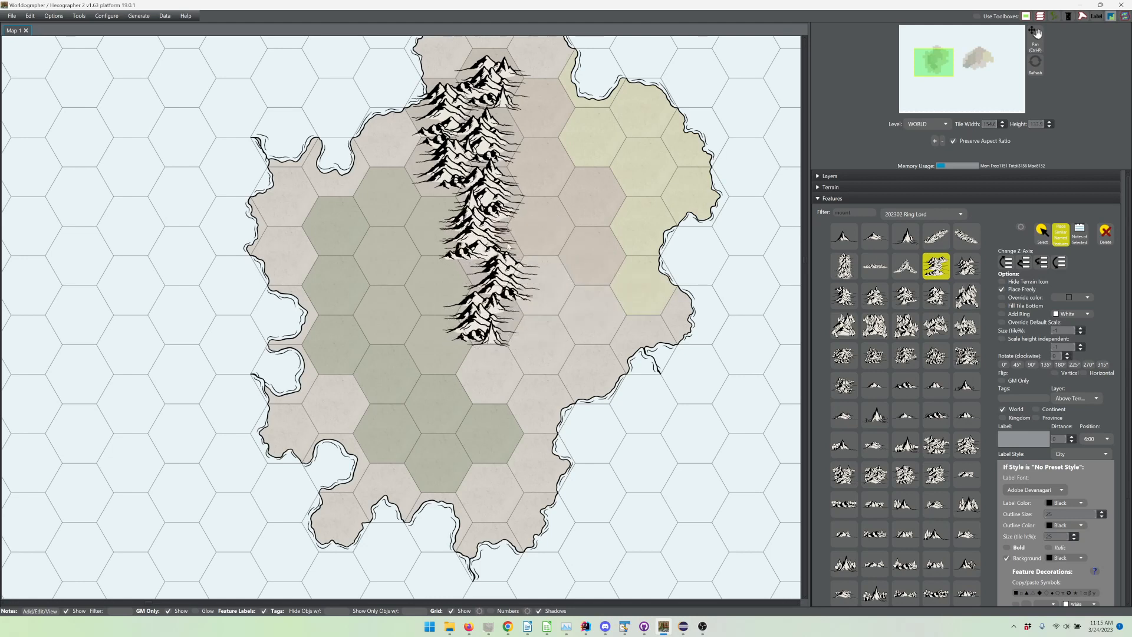
pyautogui.click(484, 236)
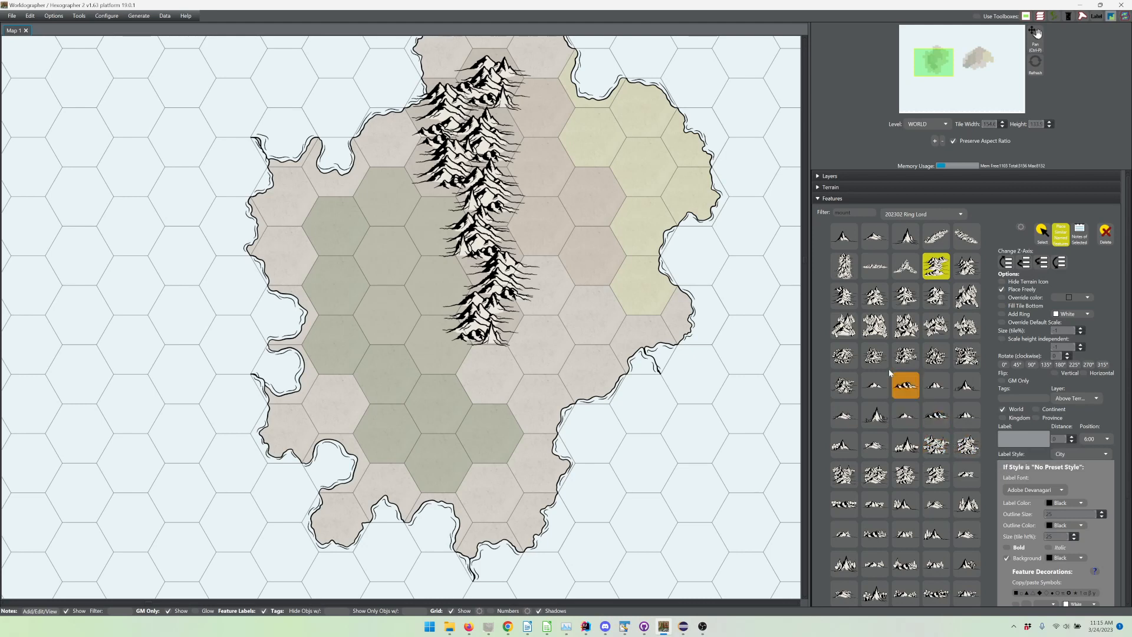
# Filter the 202302 Ring Lord features by "bad" and look at the matching pieces.
pyautogui.doubleClick(859, 210)
pyautogui.write('ba')
pyautogui.press('Return')
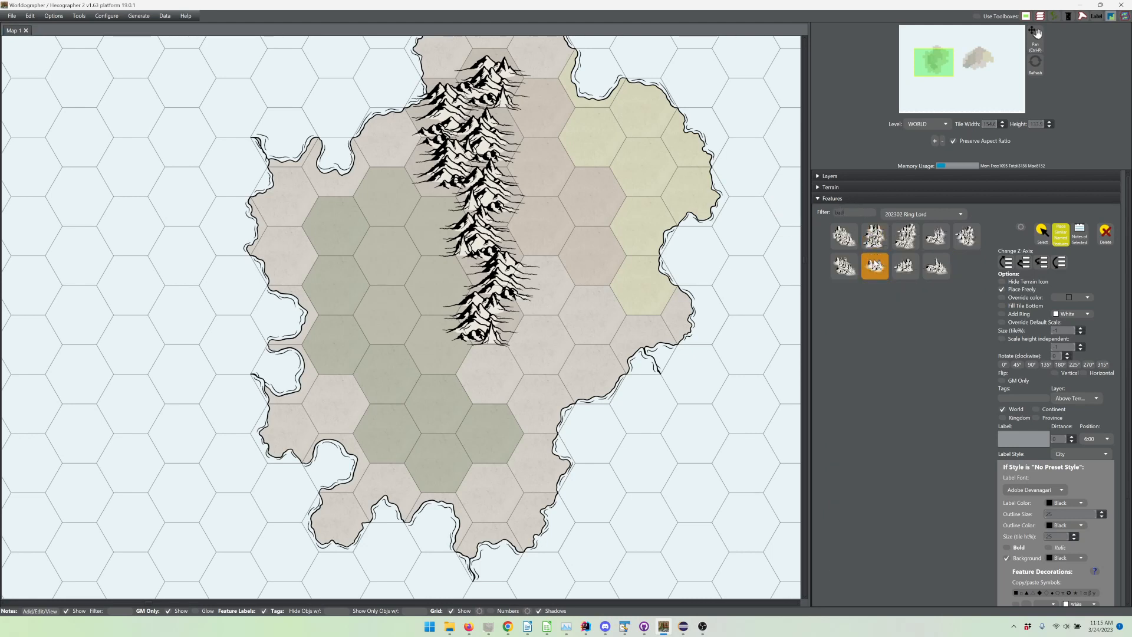
# Choose the second badlands piece in the second row and place it along the northern mountain range's eastern flank.
pyautogui.click(875, 265)
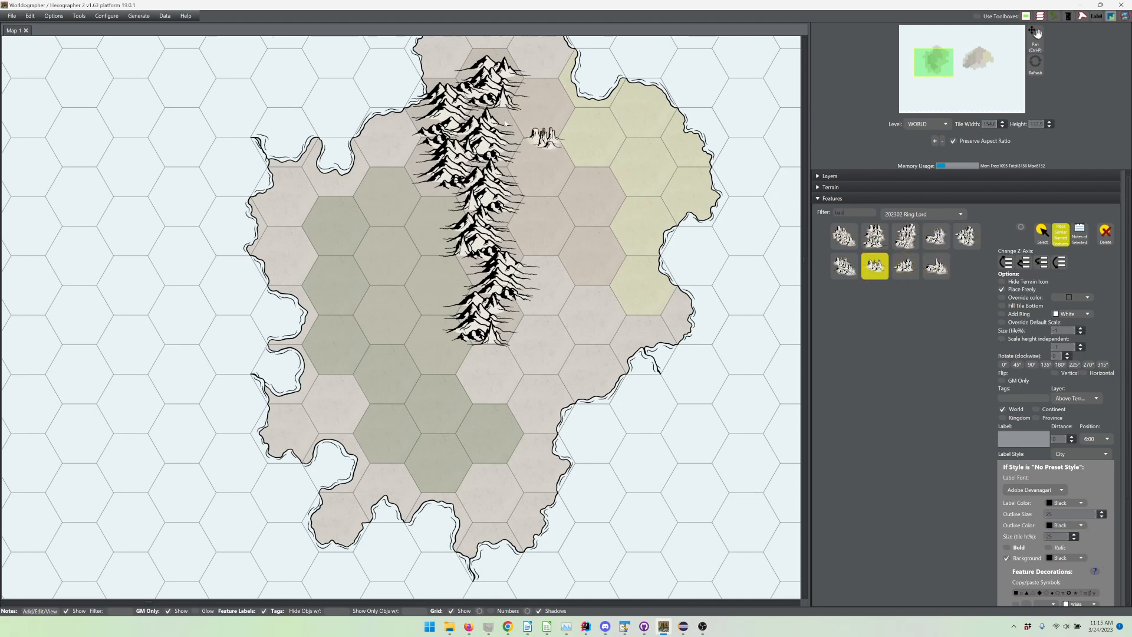
pyautogui.click(534, 91)
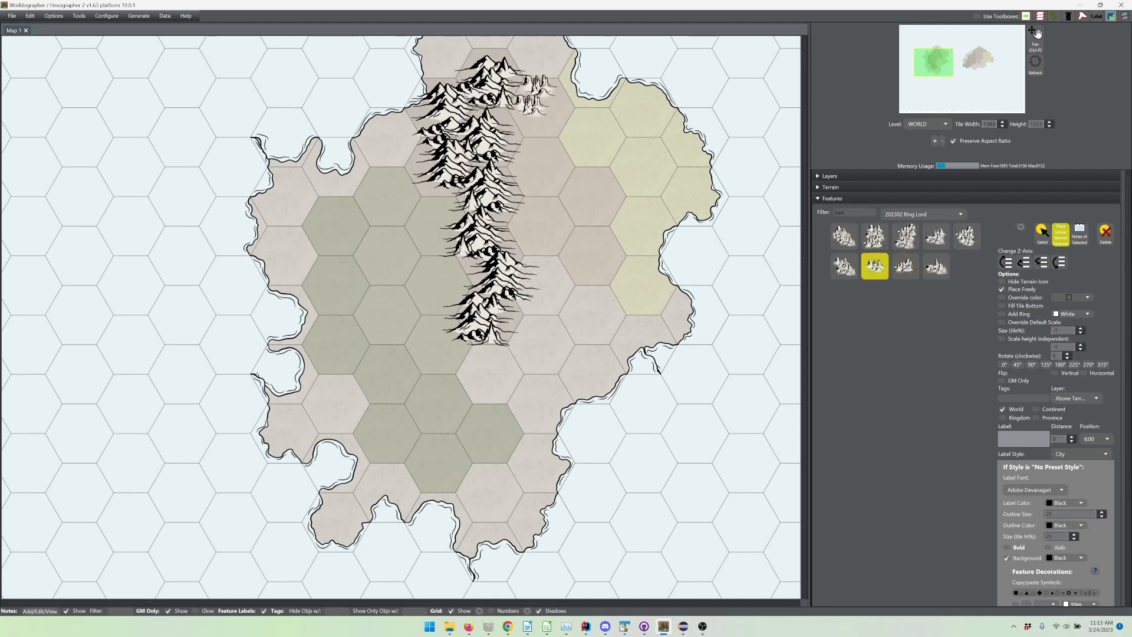
pyautogui.click(507, 119)
pyautogui.click(525, 138)
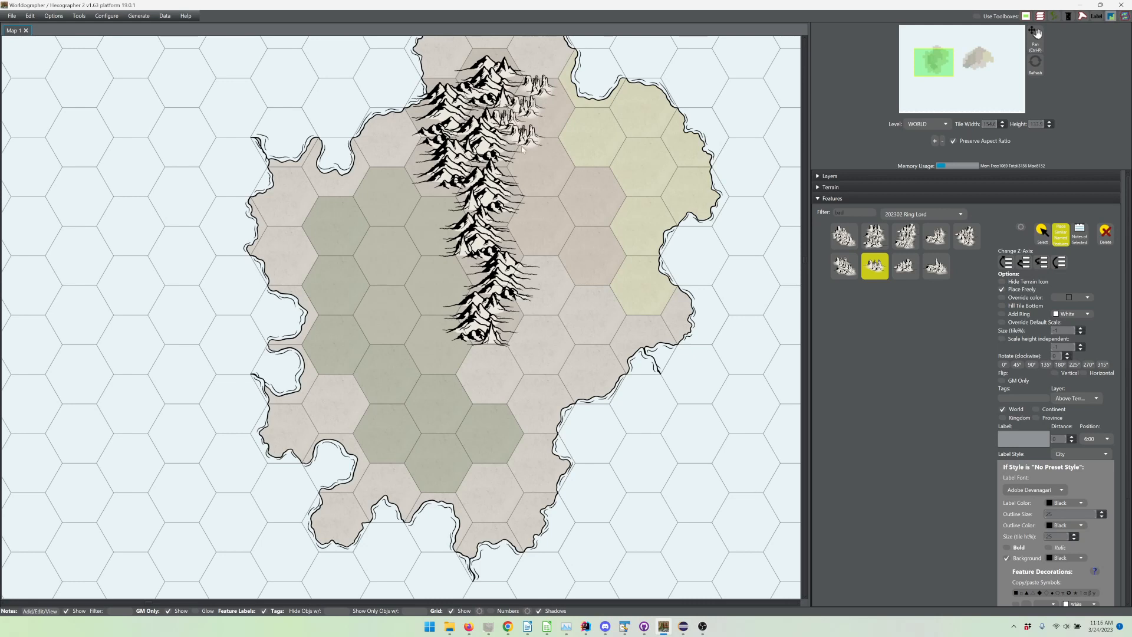
pyautogui.click(518, 159)
pyautogui.click(519, 157)
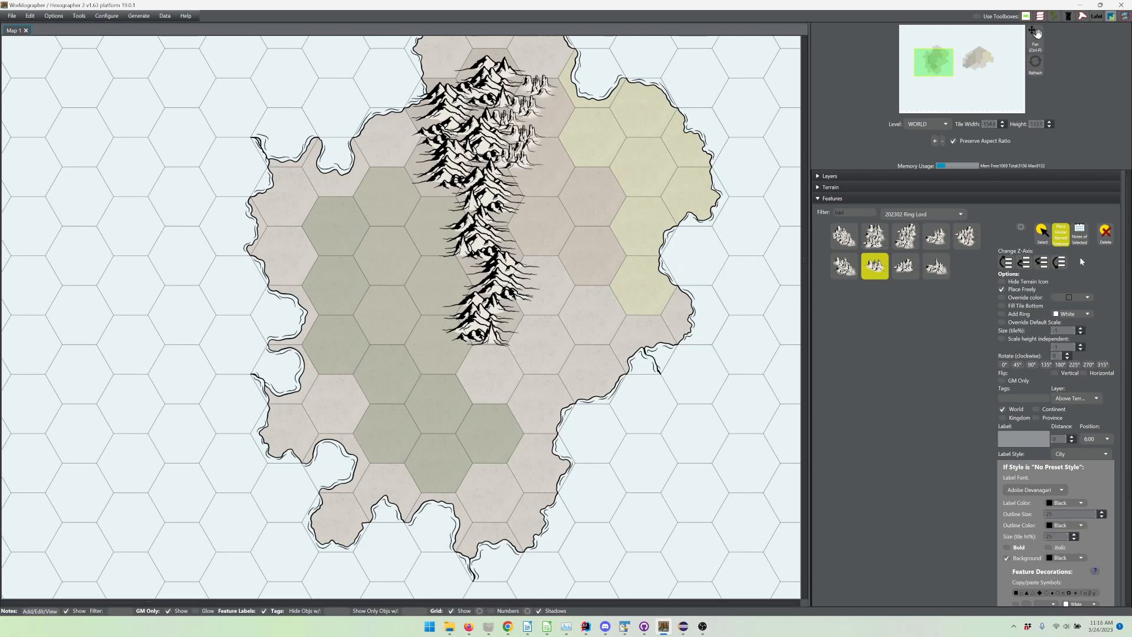
# Continue the small badlands pieces south along the range's eastern edge and out onto the middle brown hexes.
pyautogui.click(1061, 241)
pyautogui.click(529, 180)
pyautogui.click(523, 180)
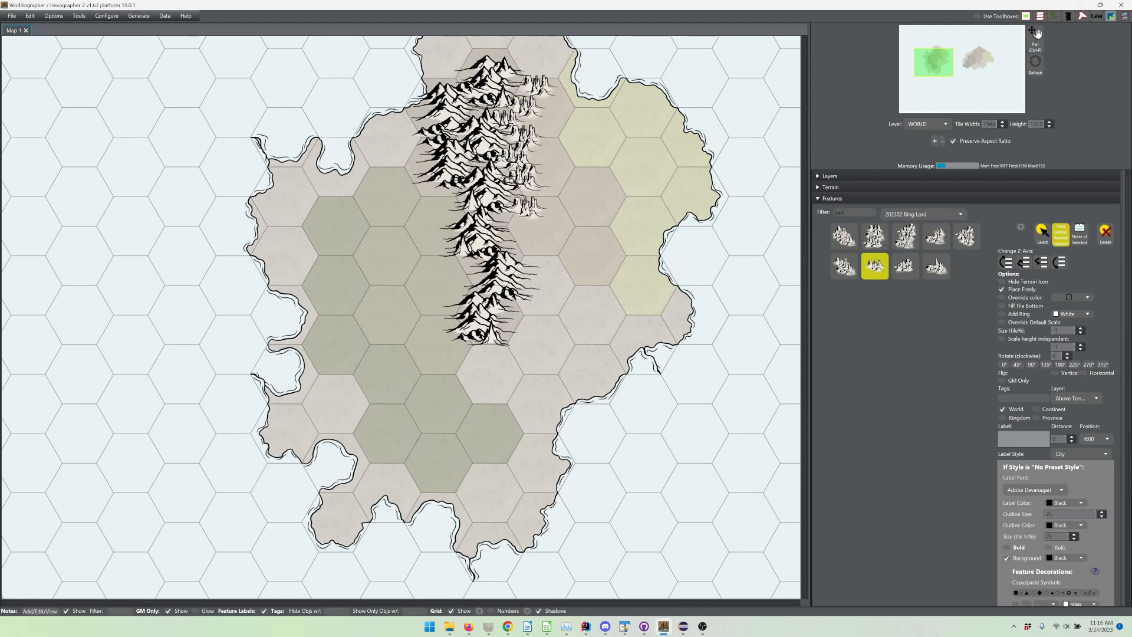
pyautogui.click(527, 213)
pyautogui.click(517, 227)
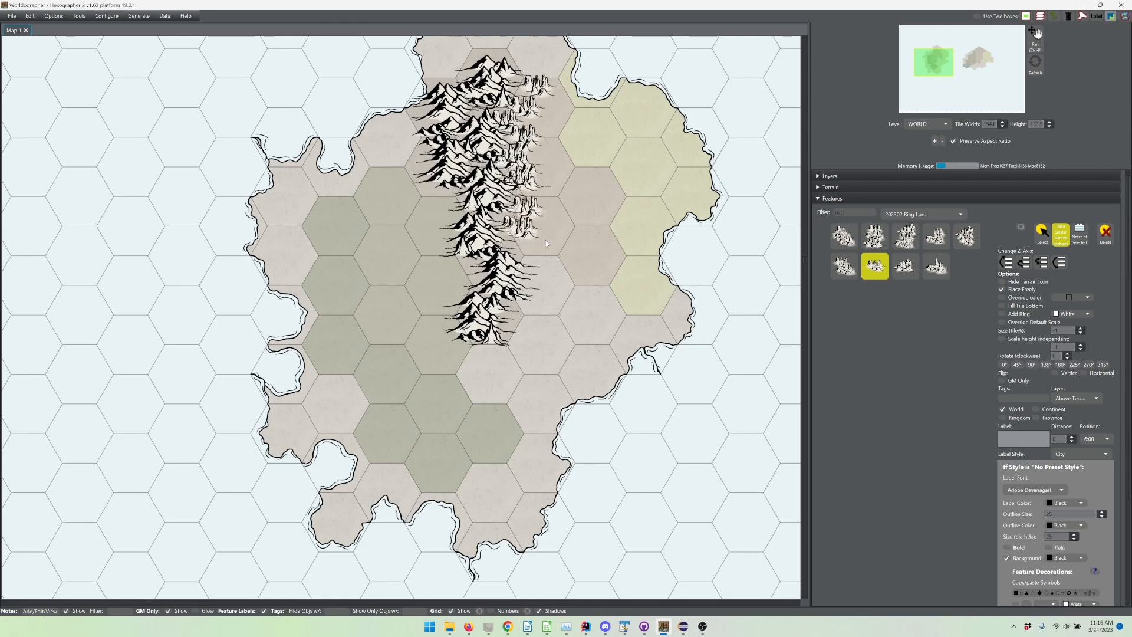
pyautogui.click(526, 246)
pyautogui.click(553, 230)
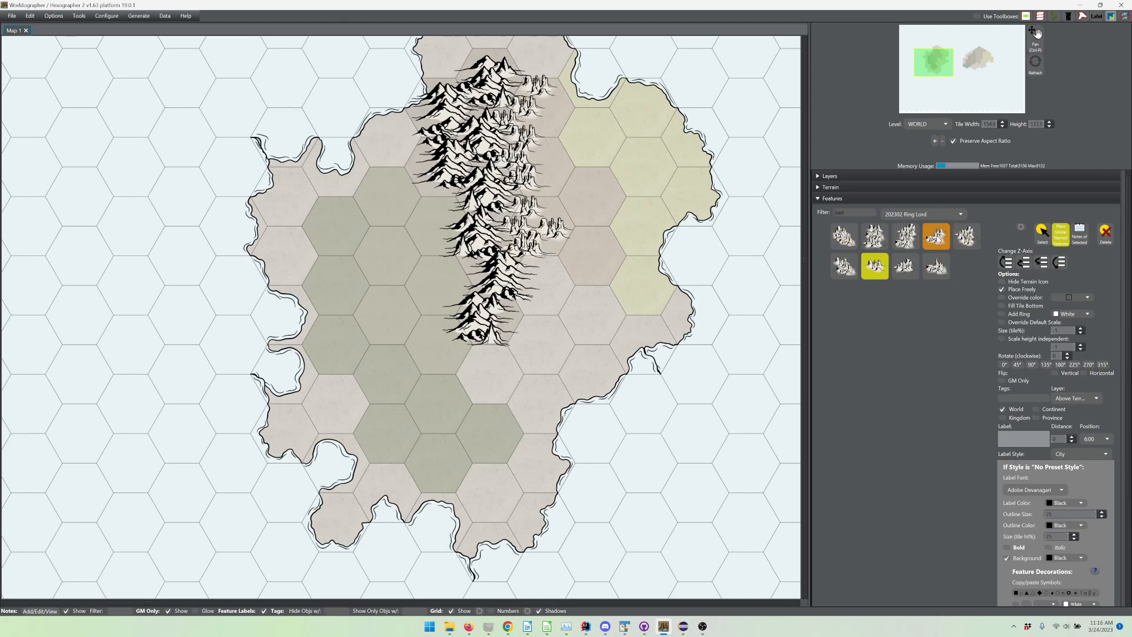
# Choose the fourth badlands piece in the first row and fill the central brown hexes east of the range with clusters.
pyautogui.click(936, 236)
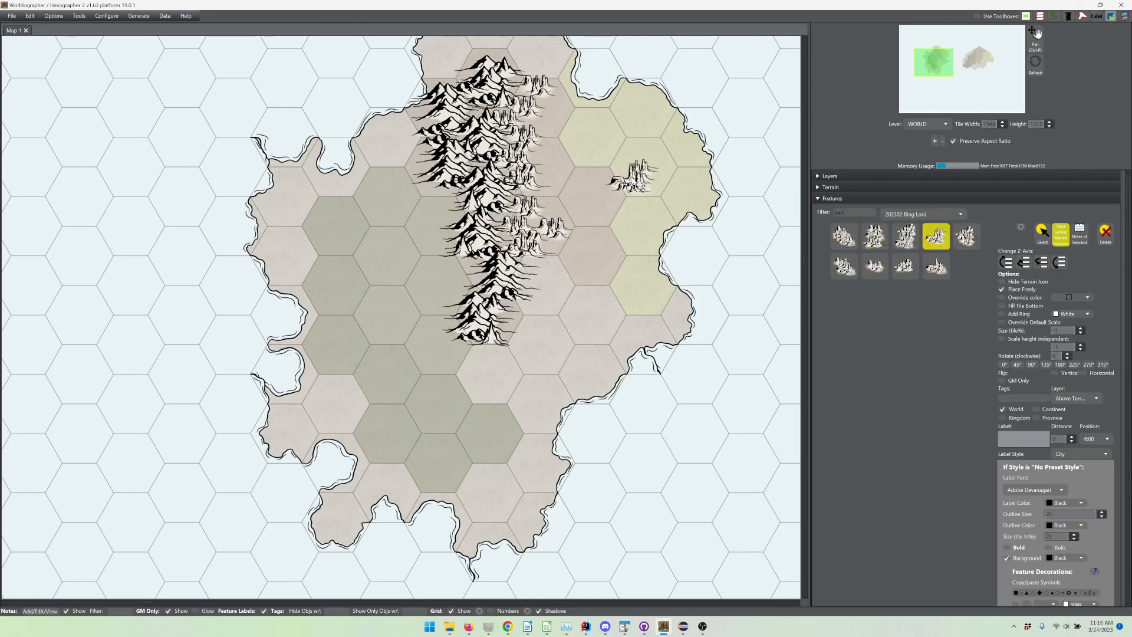
pyautogui.click(568, 166)
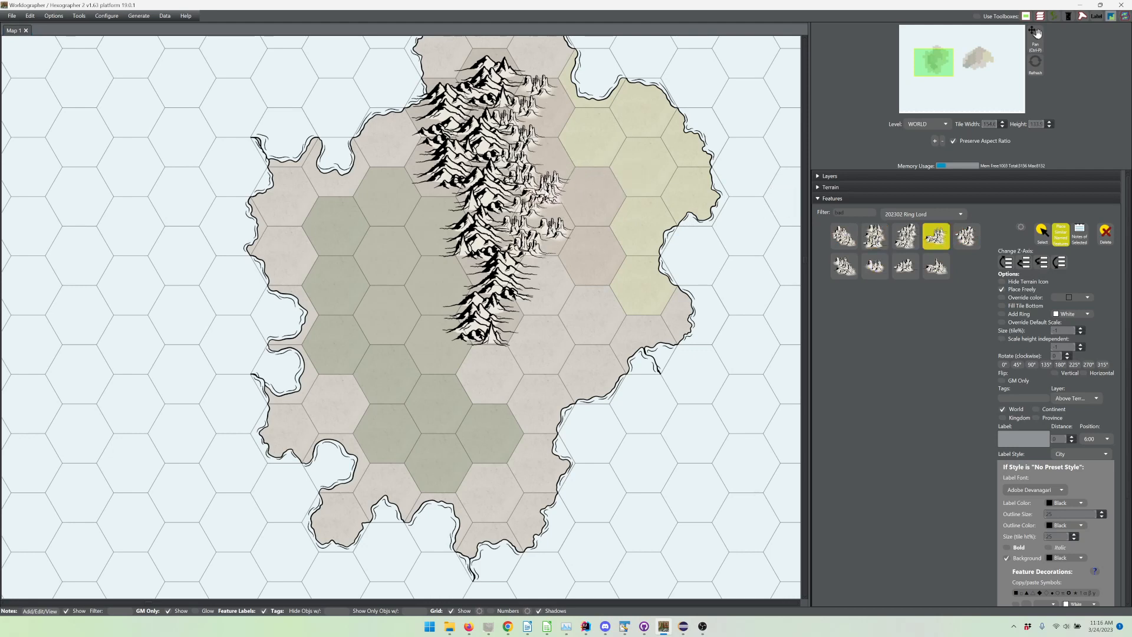
pyautogui.click(543, 189)
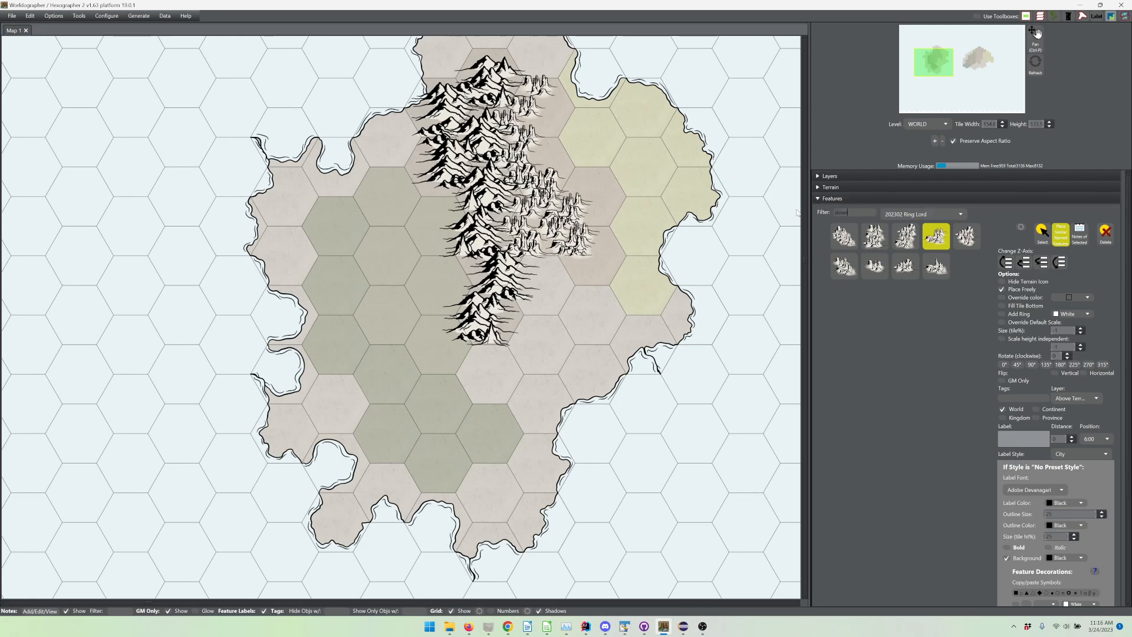
# Filter the features by "desert" and scatter the fourth cactus piece of the first row down the border between brown and yellow hexes.
pyautogui.write('t')
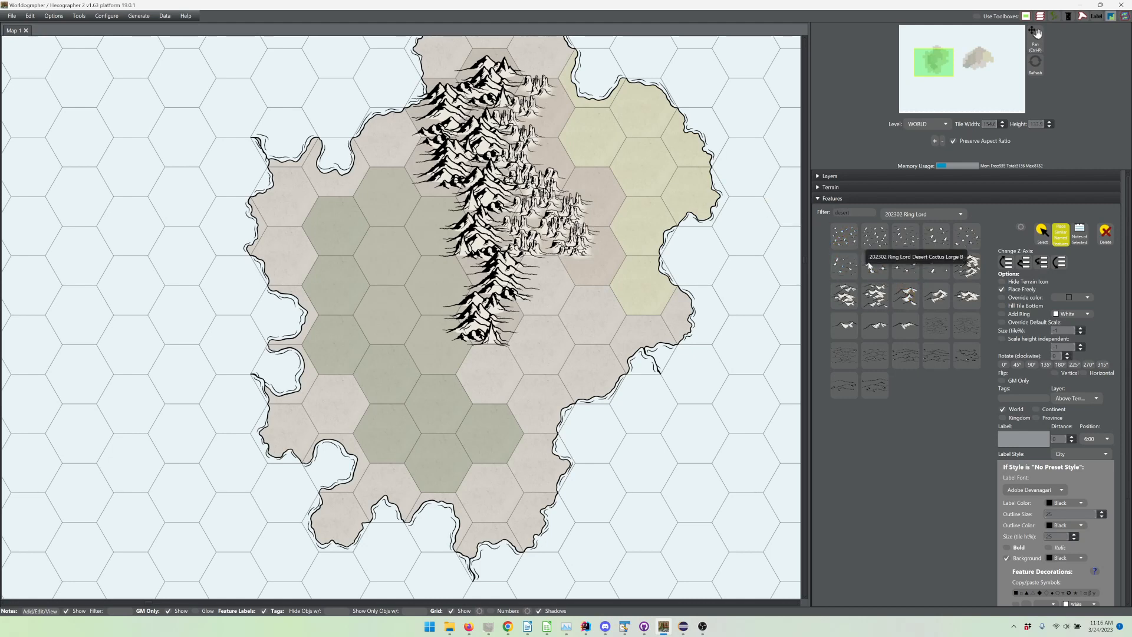
pyautogui.click(942, 247)
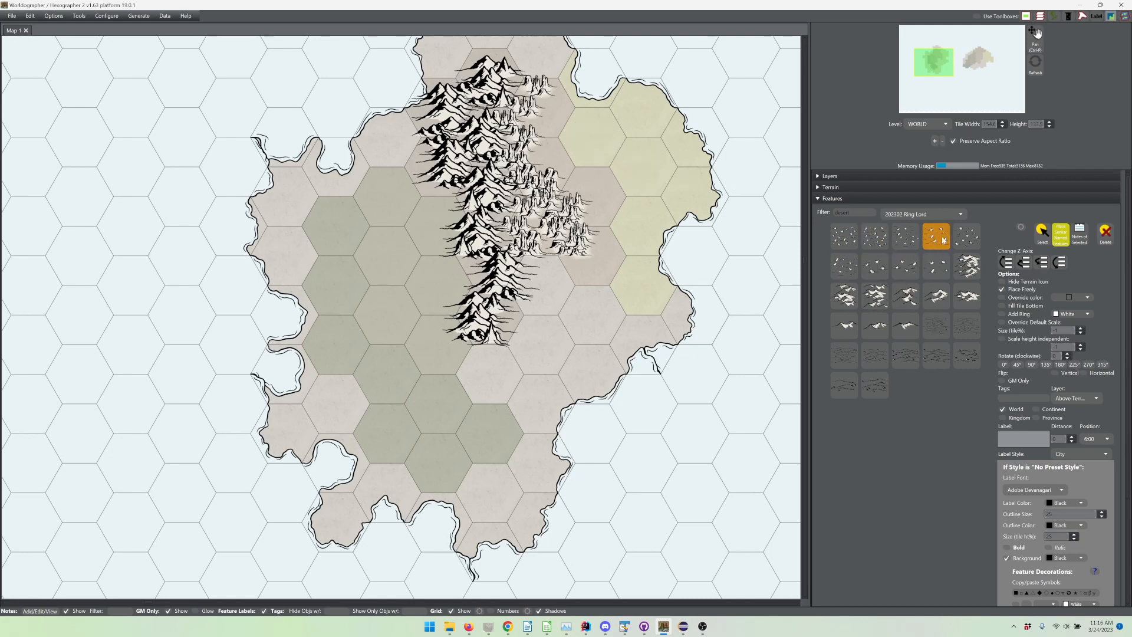
pyautogui.click(898, 242)
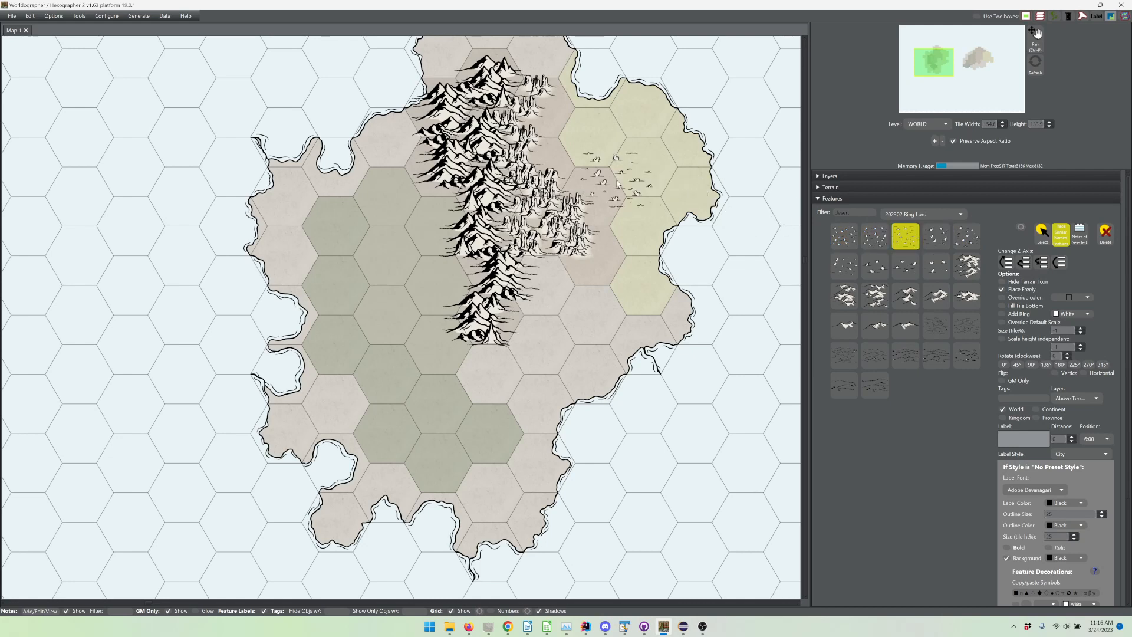
pyautogui.click(927, 235)
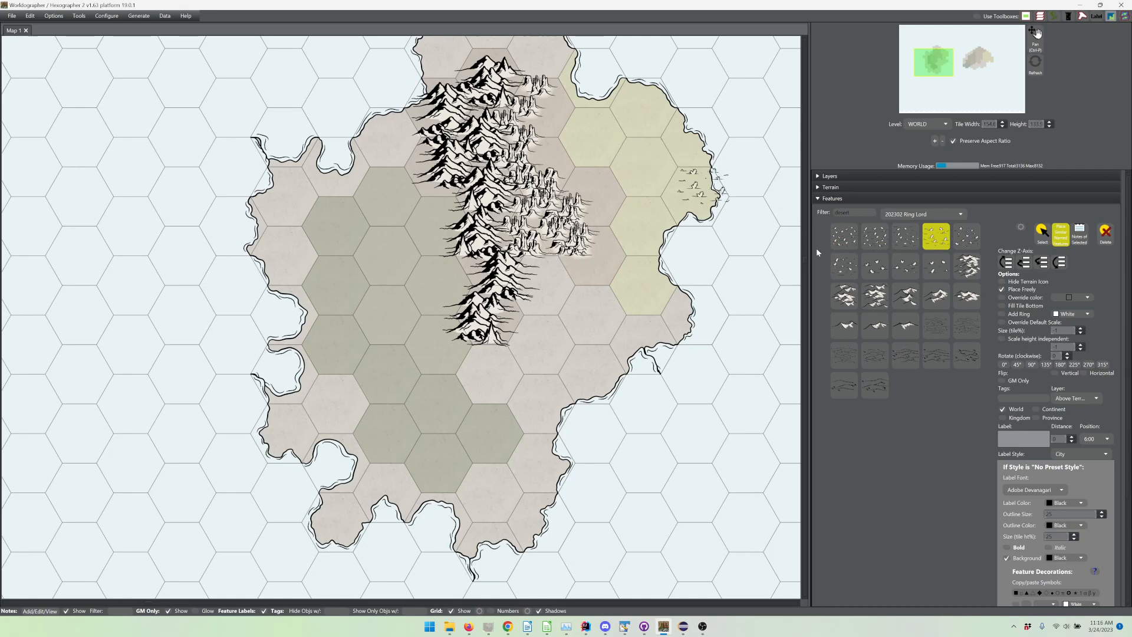
pyautogui.click(875, 267)
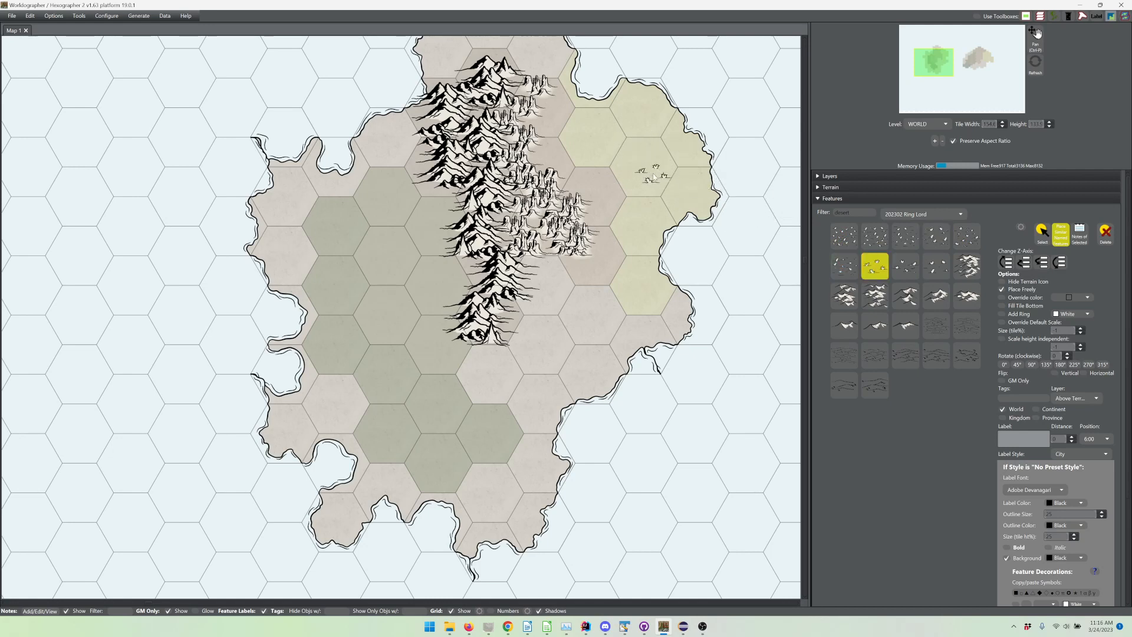
pyautogui.click(946, 238)
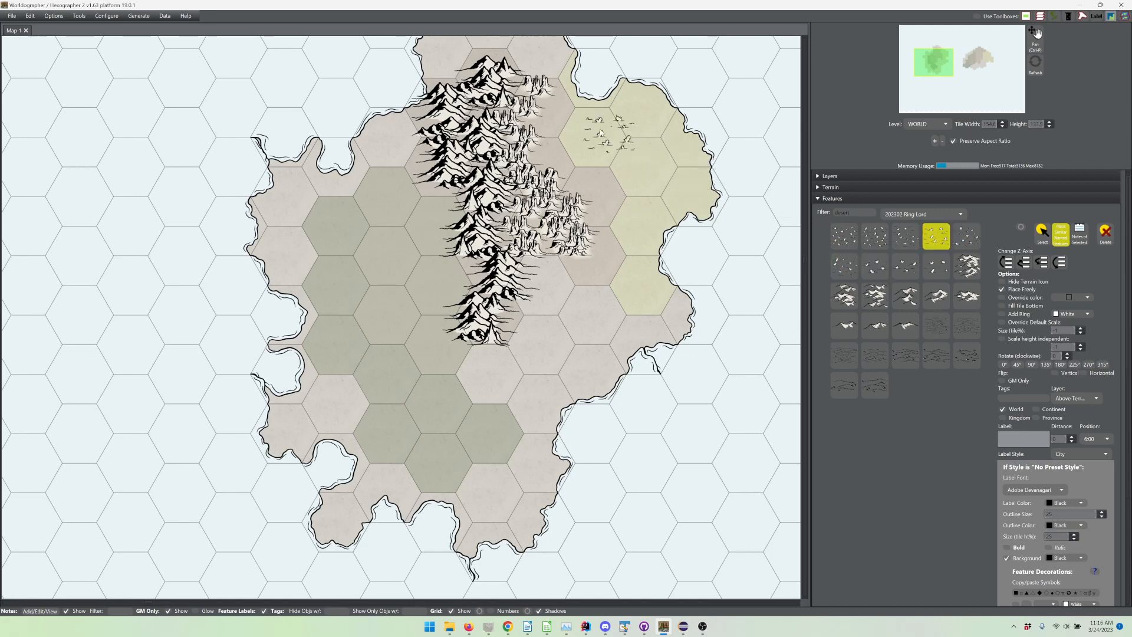
pyautogui.moveTo(575, 122)
pyautogui.mouseDown()
pyautogui.moveTo(593, 163)
pyautogui.moveTo(580, 161)
pyautogui.moveTo(628, 194)
pyautogui.moveTo(608, 204)
pyautogui.moveTo(619, 241)
pyautogui.mouseUp()
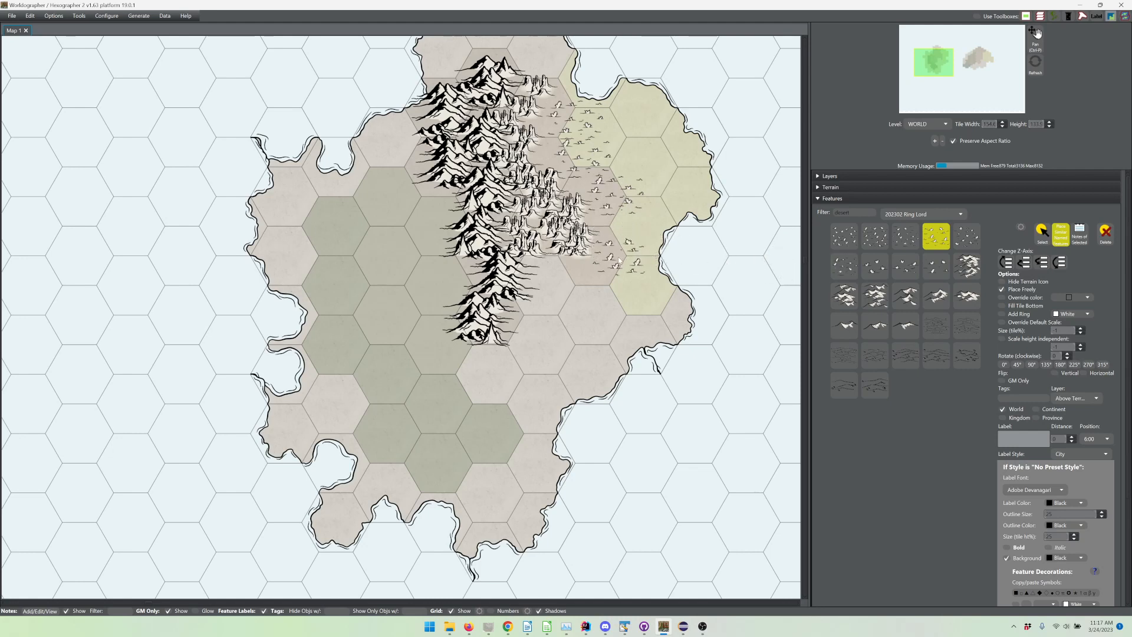
# Scatter desert dune pieces from the third and fourth rows across the yellow eastern hexes.
pyautogui.click(937, 268)
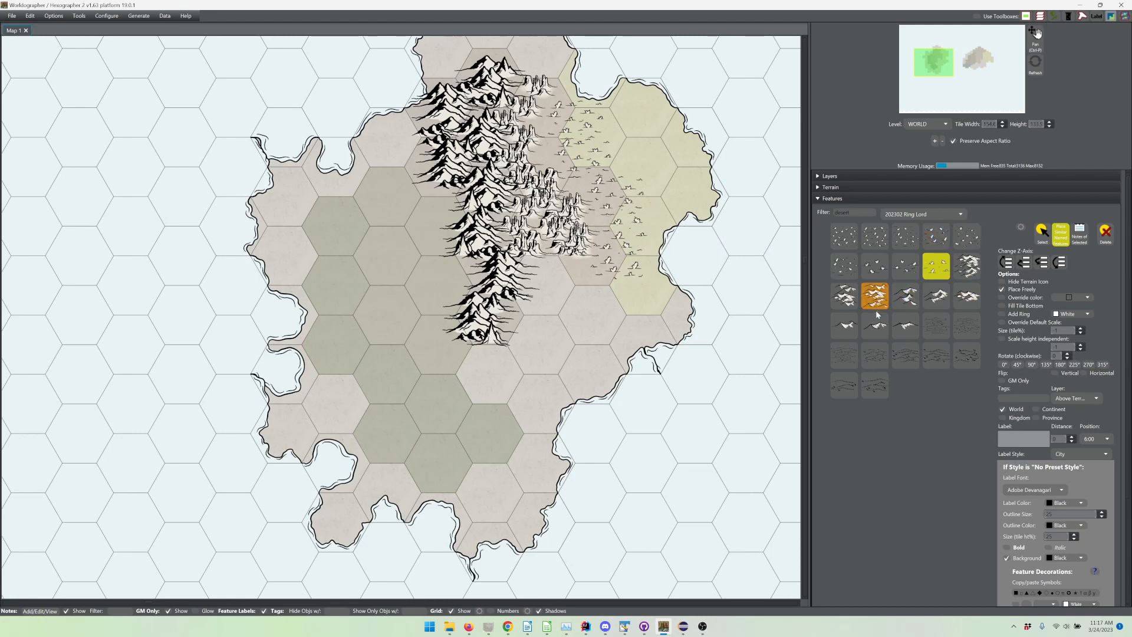
pyautogui.click(877, 327)
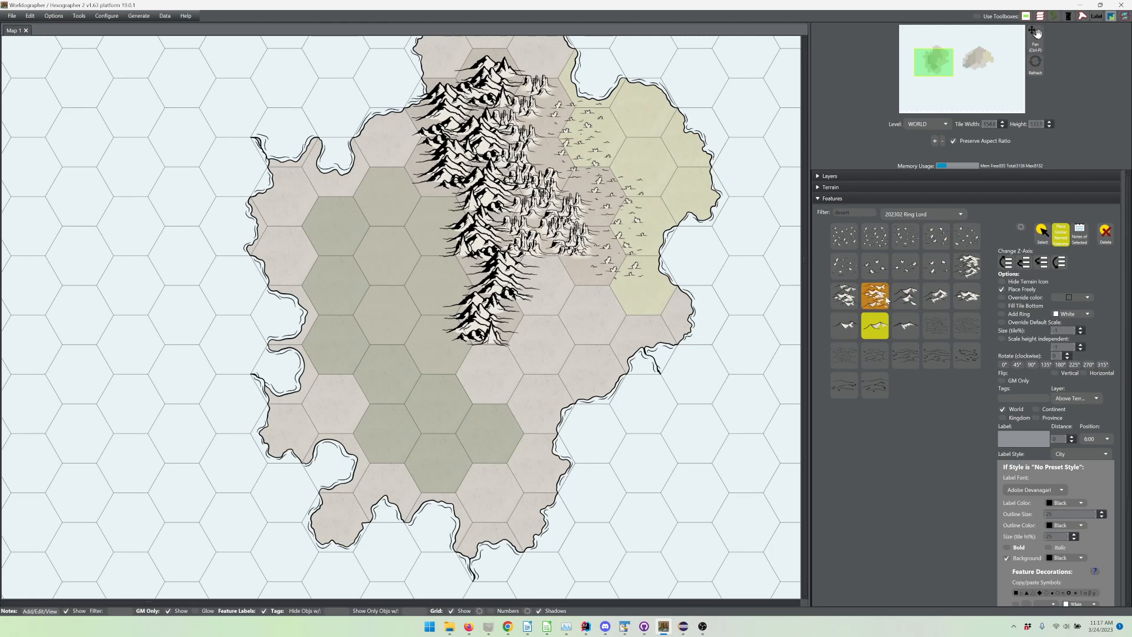
pyautogui.click(906, 296)
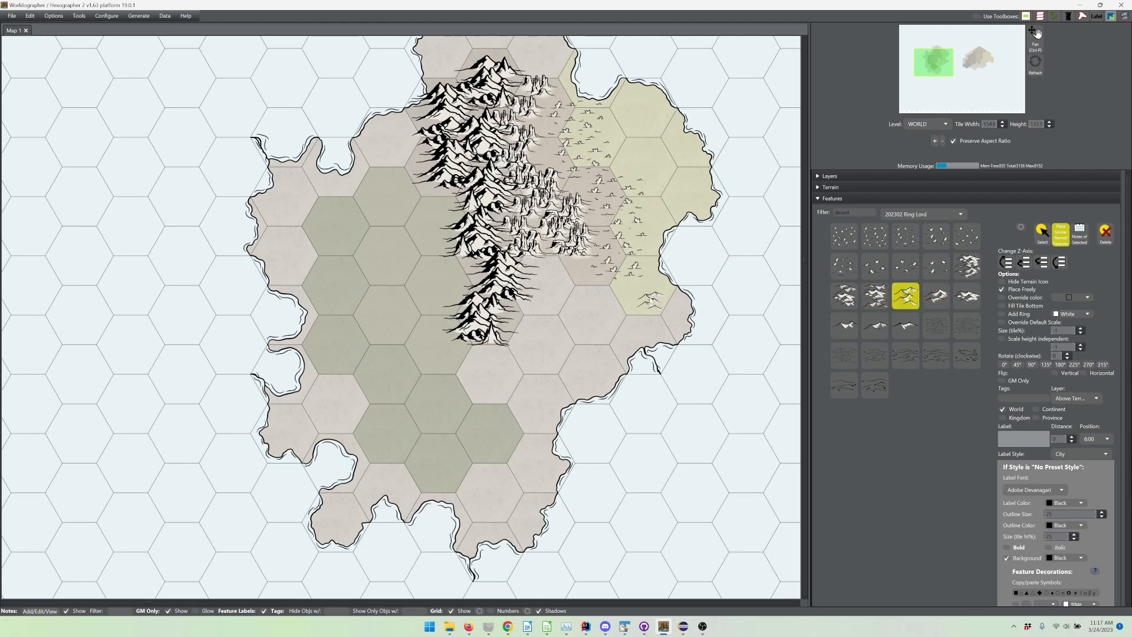
pyautogui.click(654, 293)
pyautogui.click(663, 201)
pyautogui.click(655, 165)
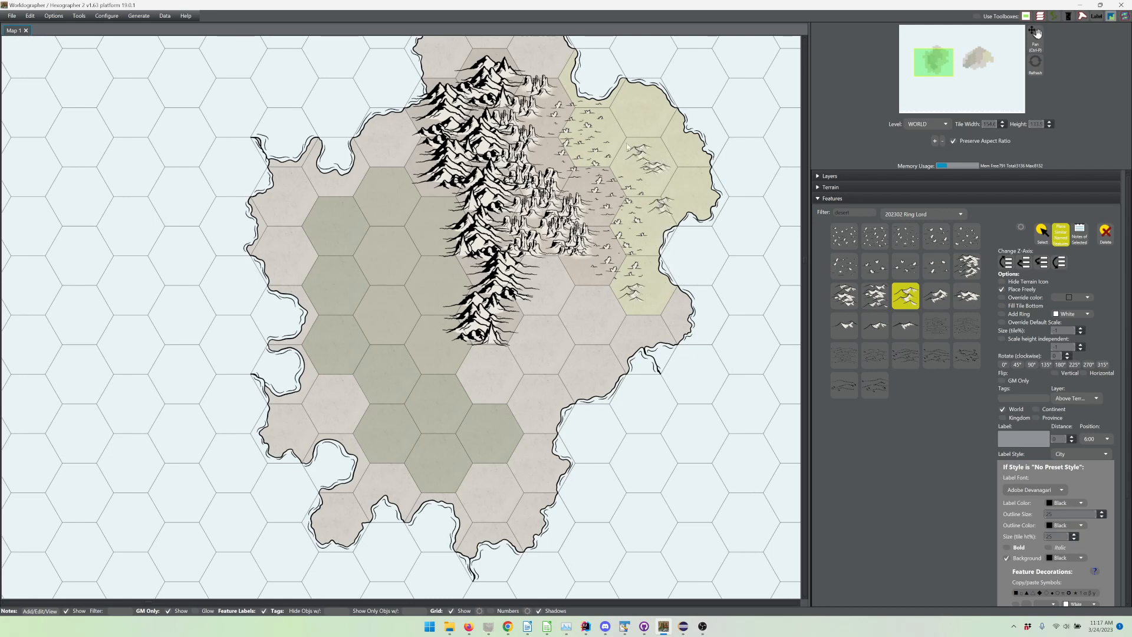
pyautogui.click(625, 139)
pyautogui.click(649, 115)
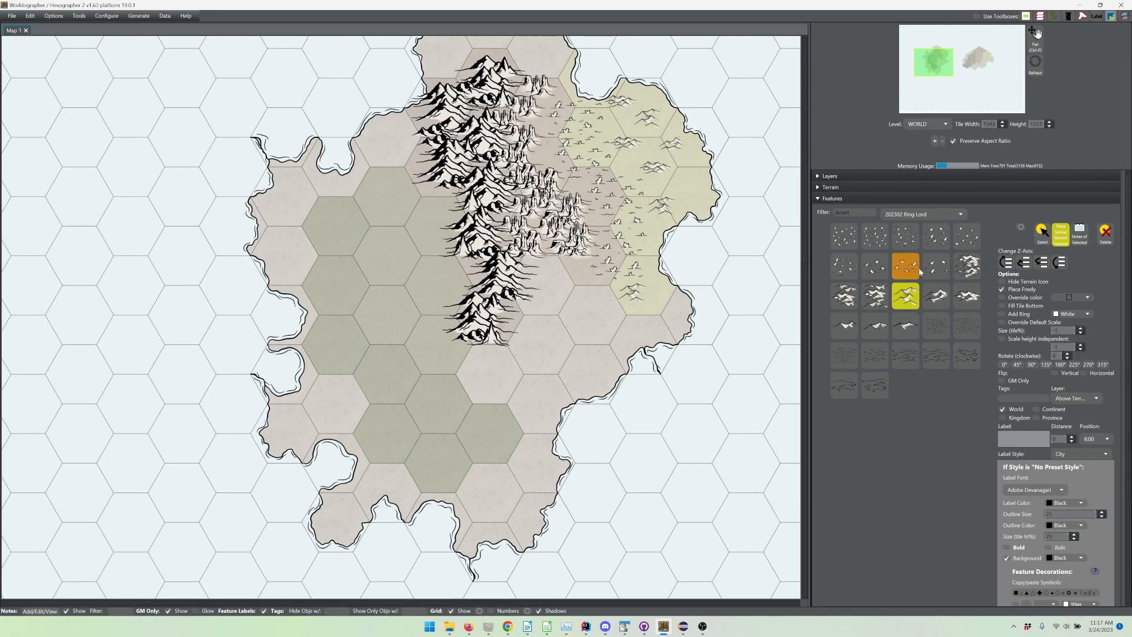
pyautogui.click(909, 323)
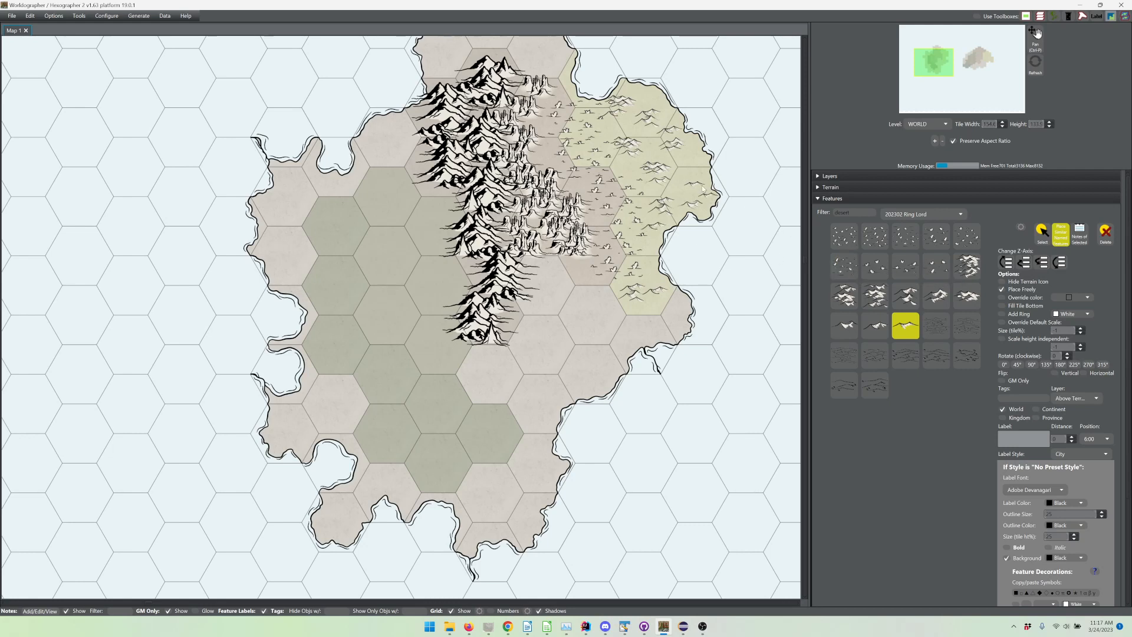
pyautogui.click(905, 296)
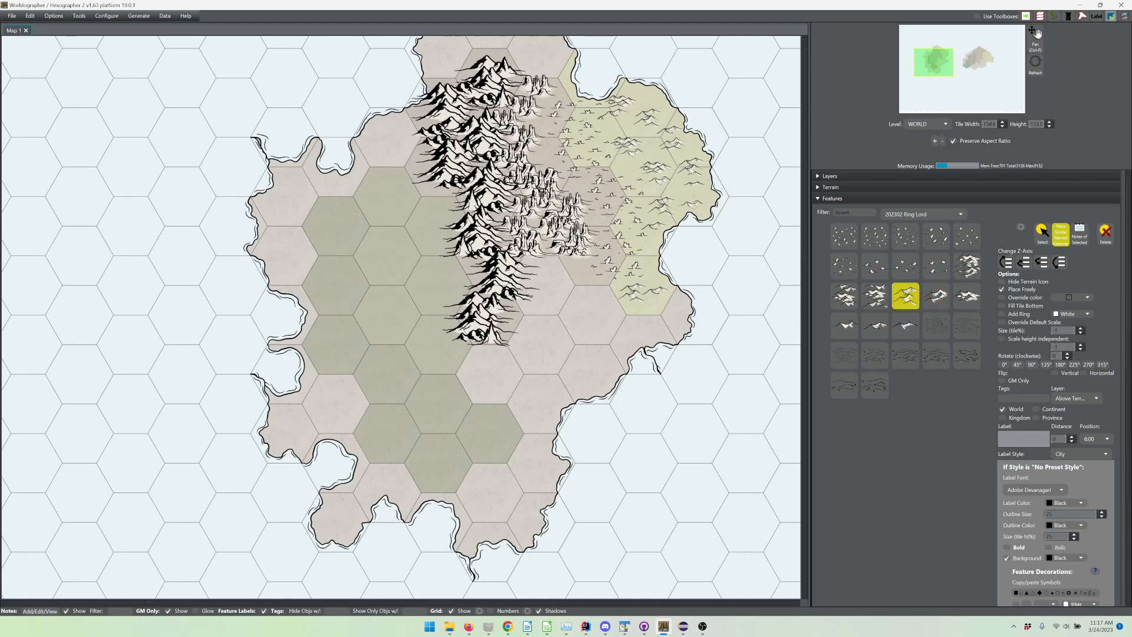
# Filter the features by "hill" and place the third forested hill piece of the fifth row on the northern green hexes beside the mountains.
pyautogui.doubleClick(844, 213)
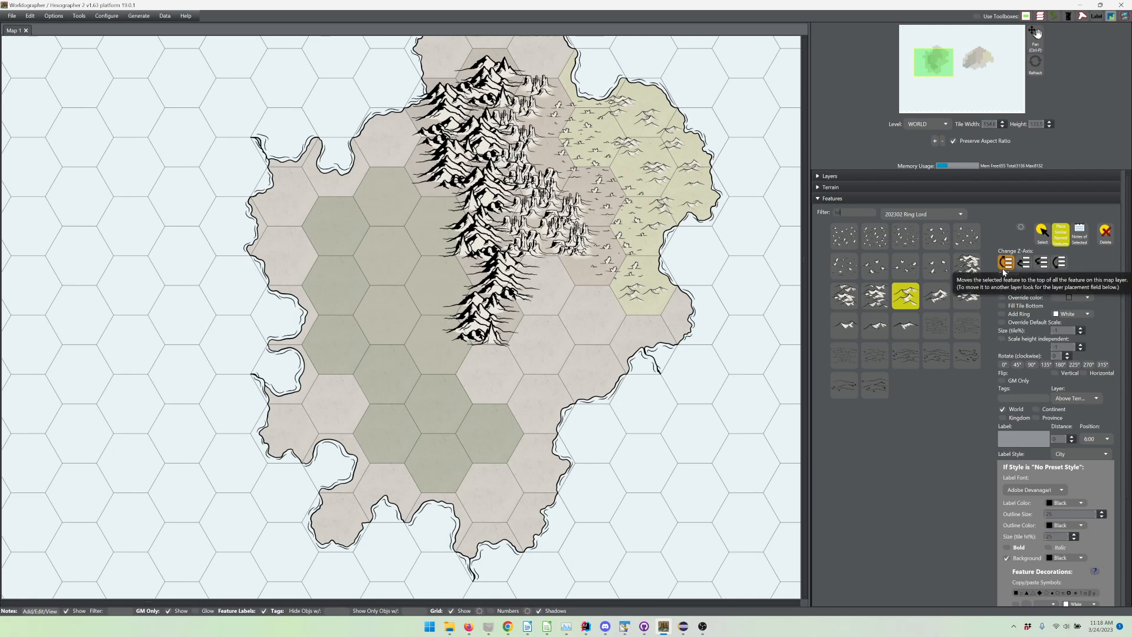
pyautogui.write('ll')
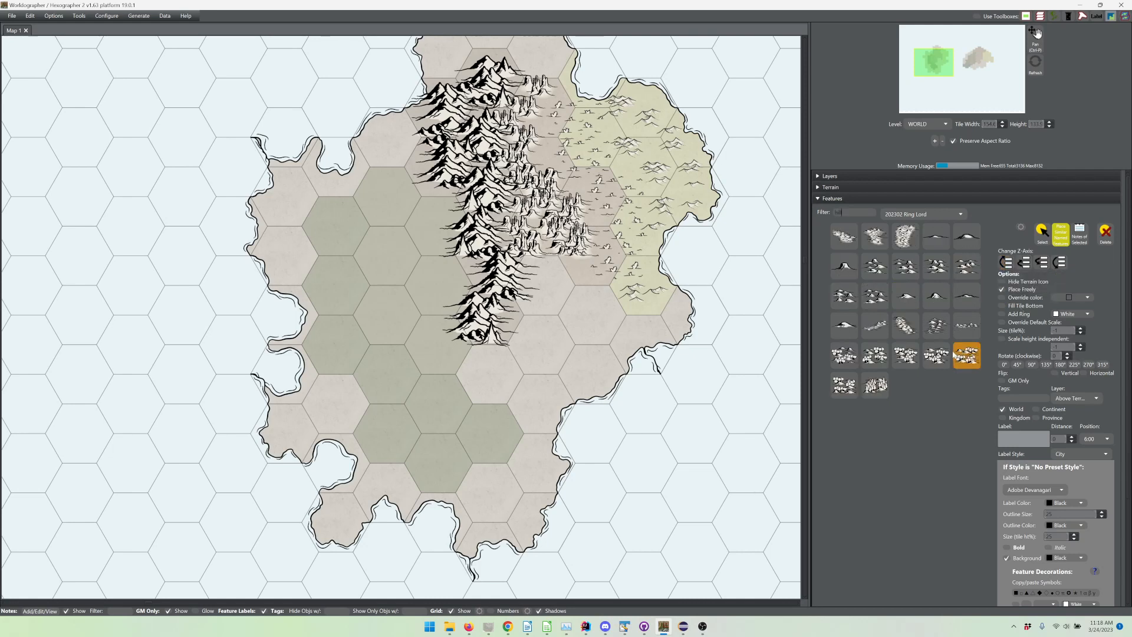
pyautogui.click(912, 364)
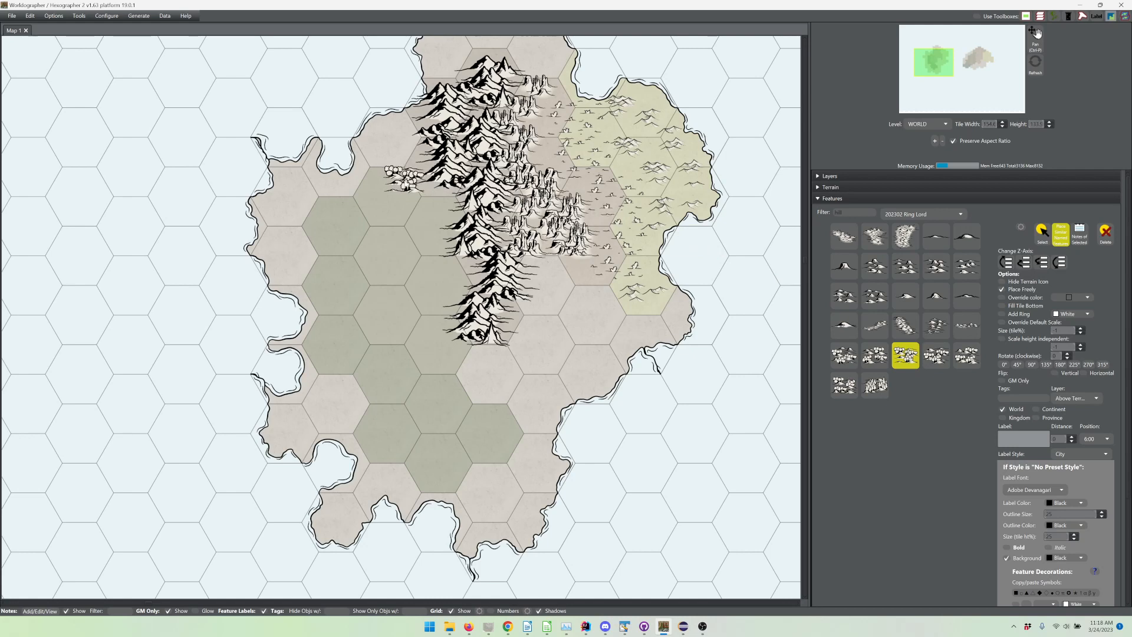
pyautogui.click(404, 180)
pyautogui.click(431, 201)
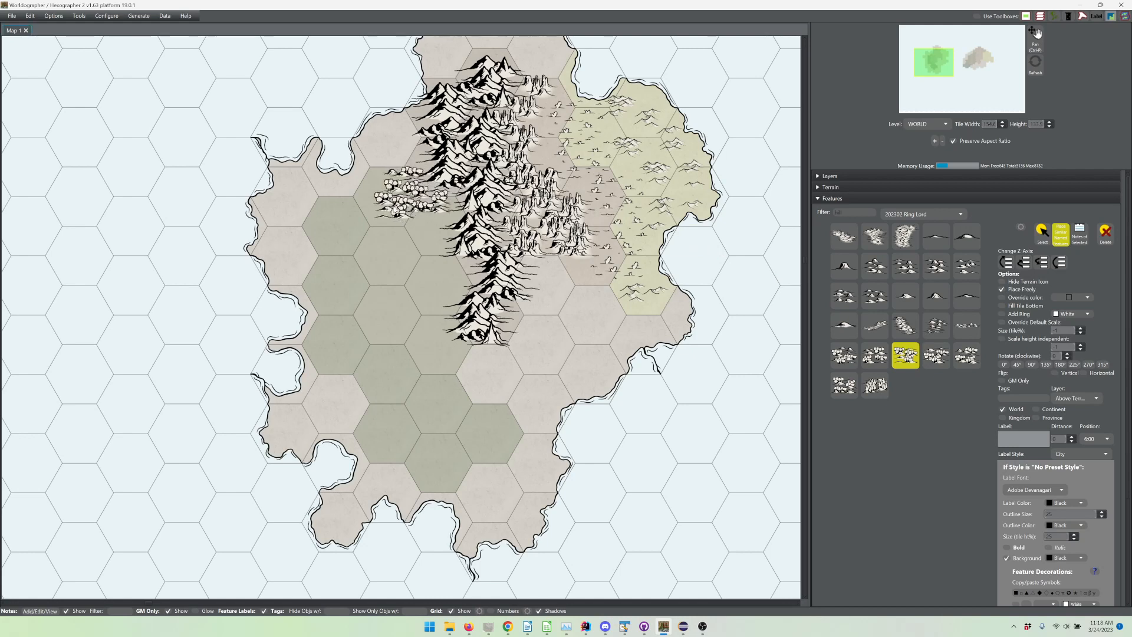
pyautogui.click(394, 206)
pyautogui.click(420, 232)
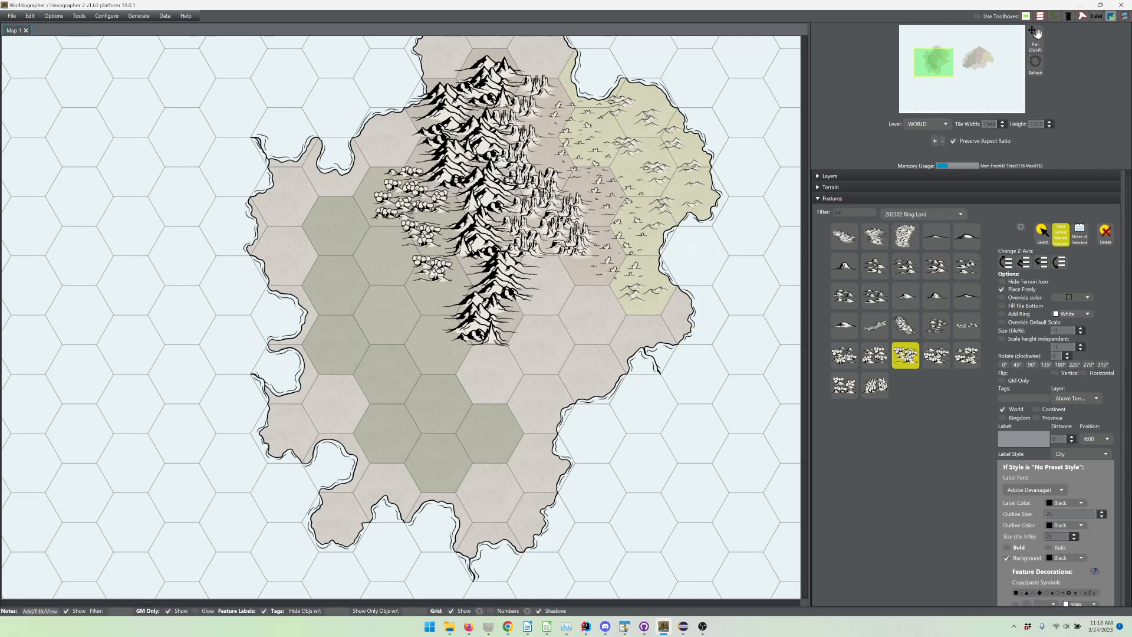
# Extend the forested hills south along the mountains' western foot and across the neighbouring green hexes.
pyautogui.click(431, 262)
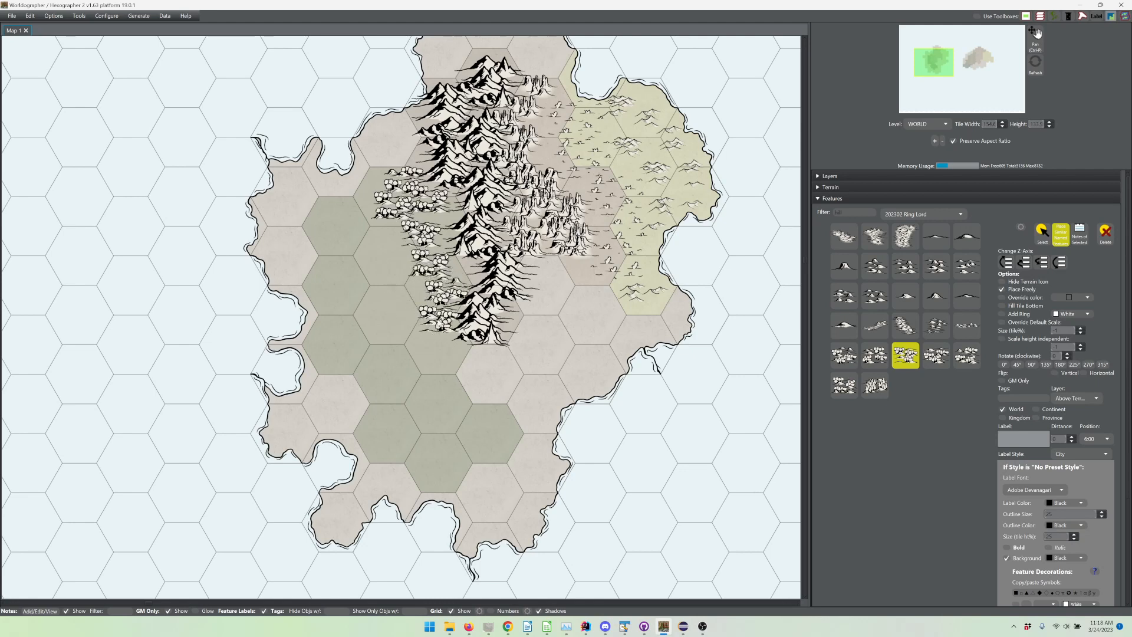
pyautogui.click(436, 315)
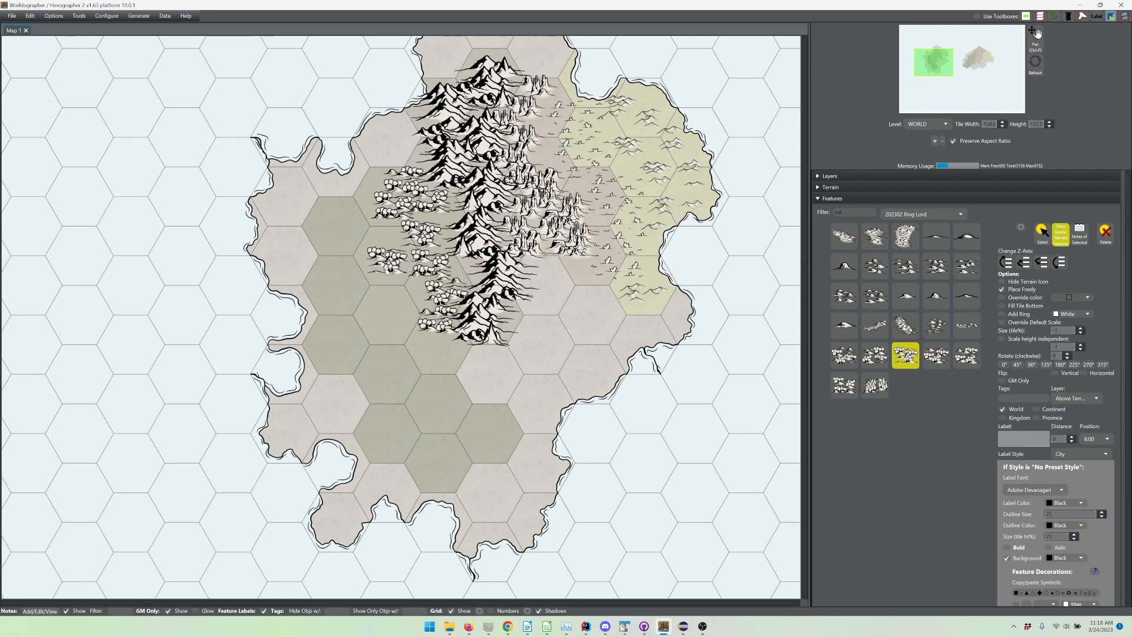
pyautogui.click(386, 265)
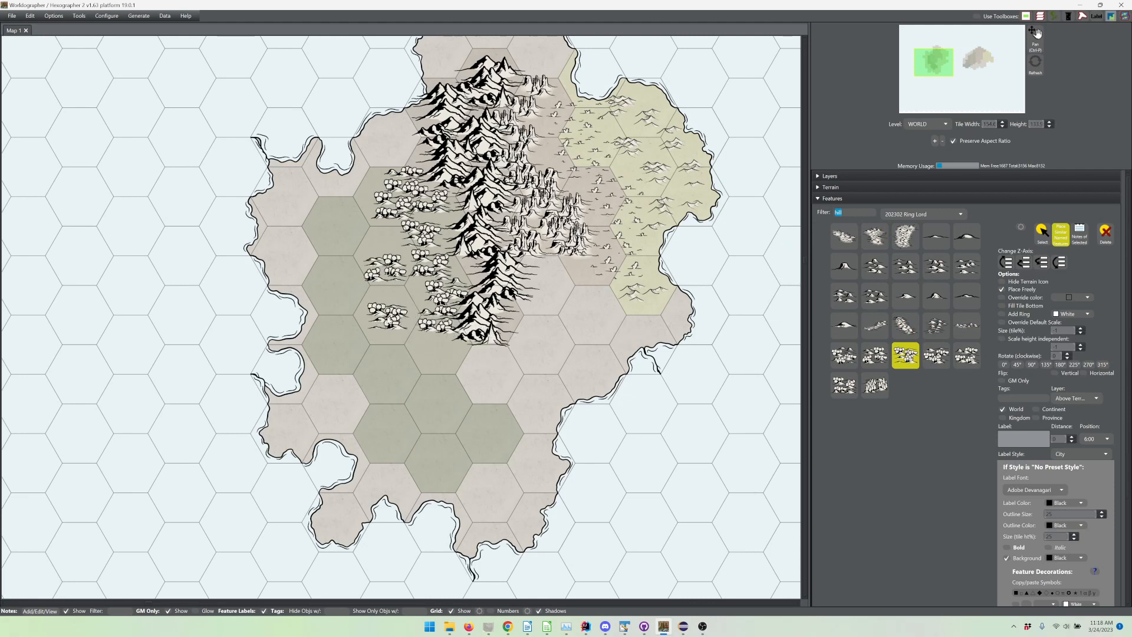
pyautogui.click(388, 312)
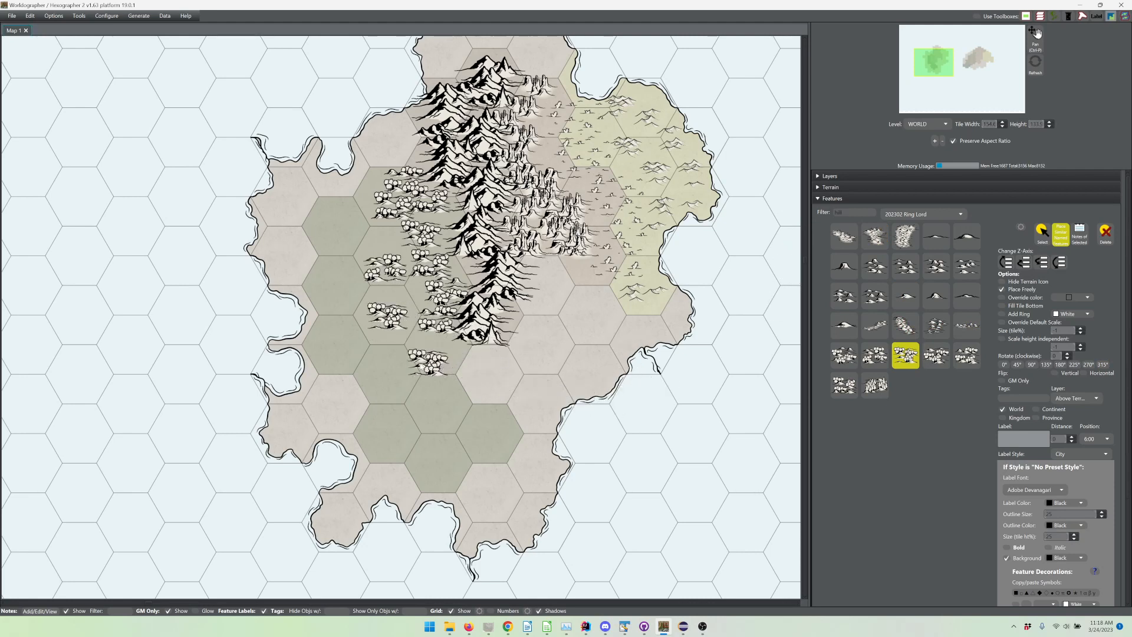
pyautogui.click(419, 363)
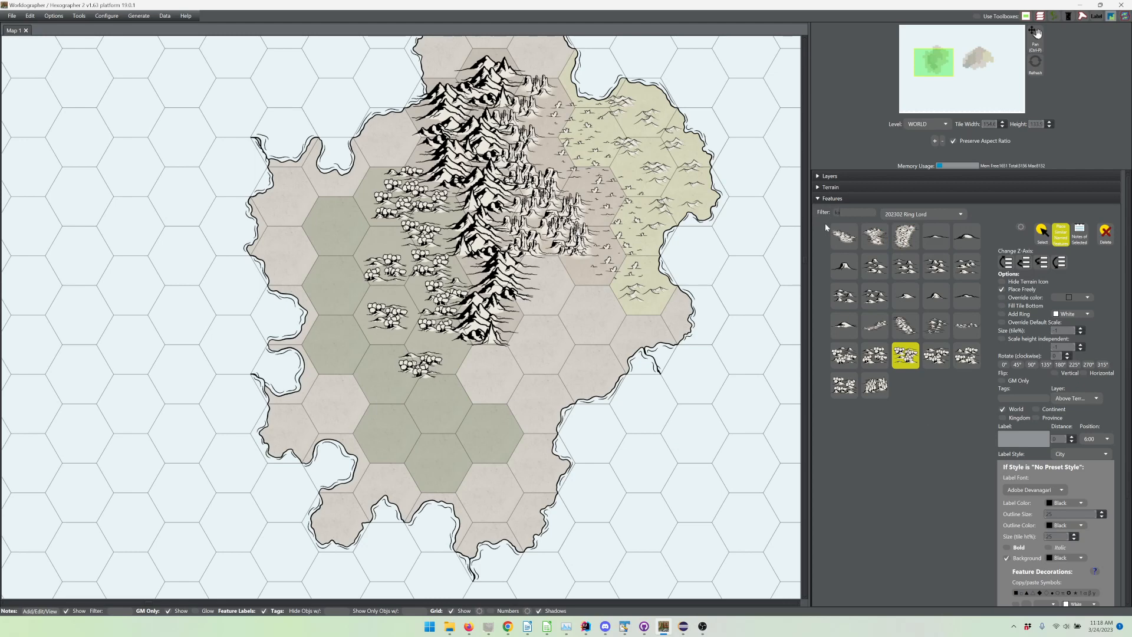
# Filter the features by "forest" and place the fifth forest piece of the third row repeatedly down the western green hexes.
pyautogui.press('Return')
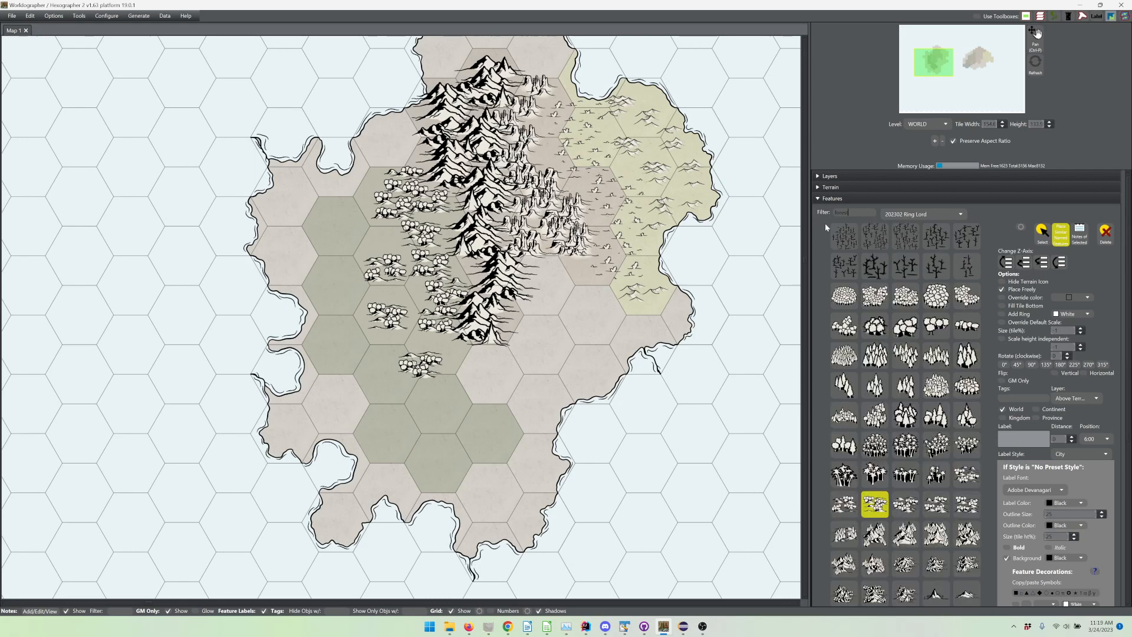
pyautogui.click(960, 305)
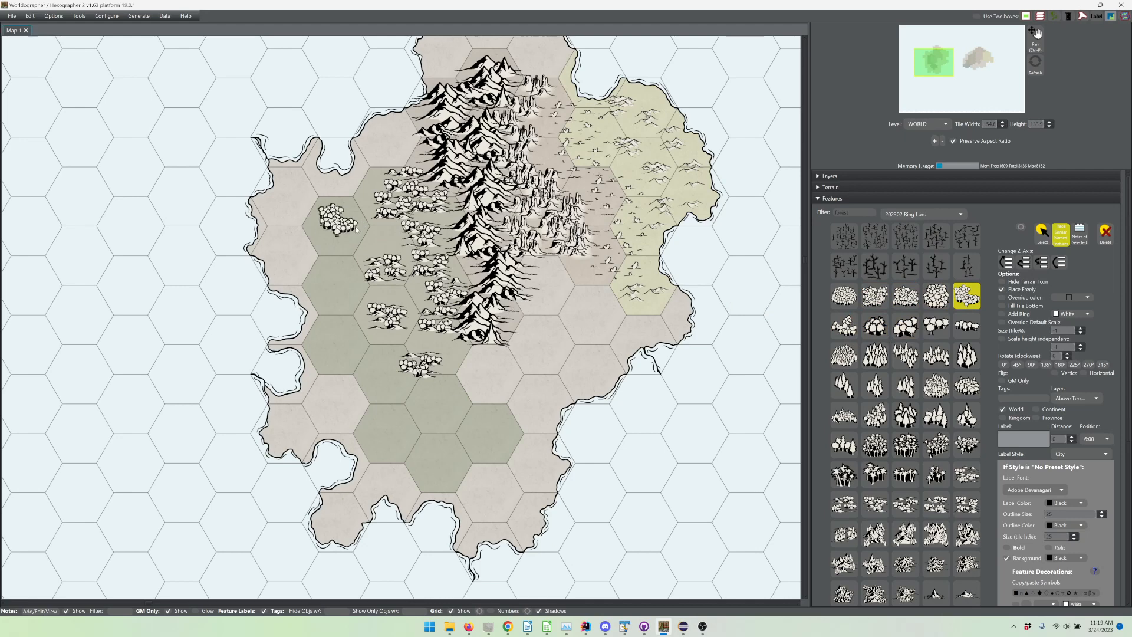
pyautogui.click(333, 218)
pyautogui.click(370, 232)
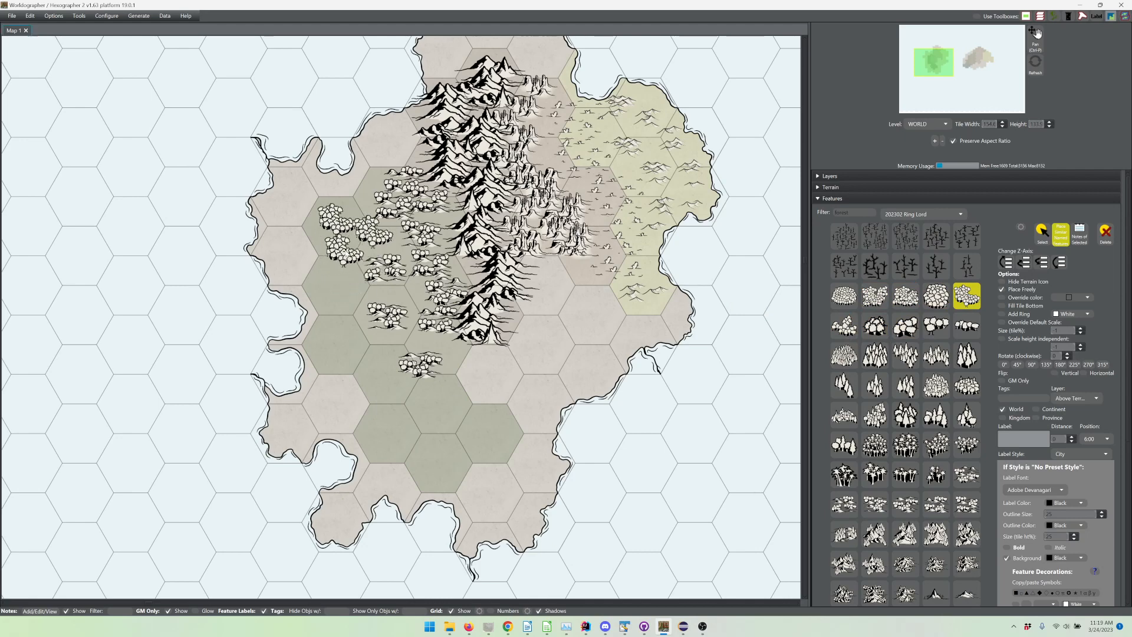
pyautogui.click(344, 248)
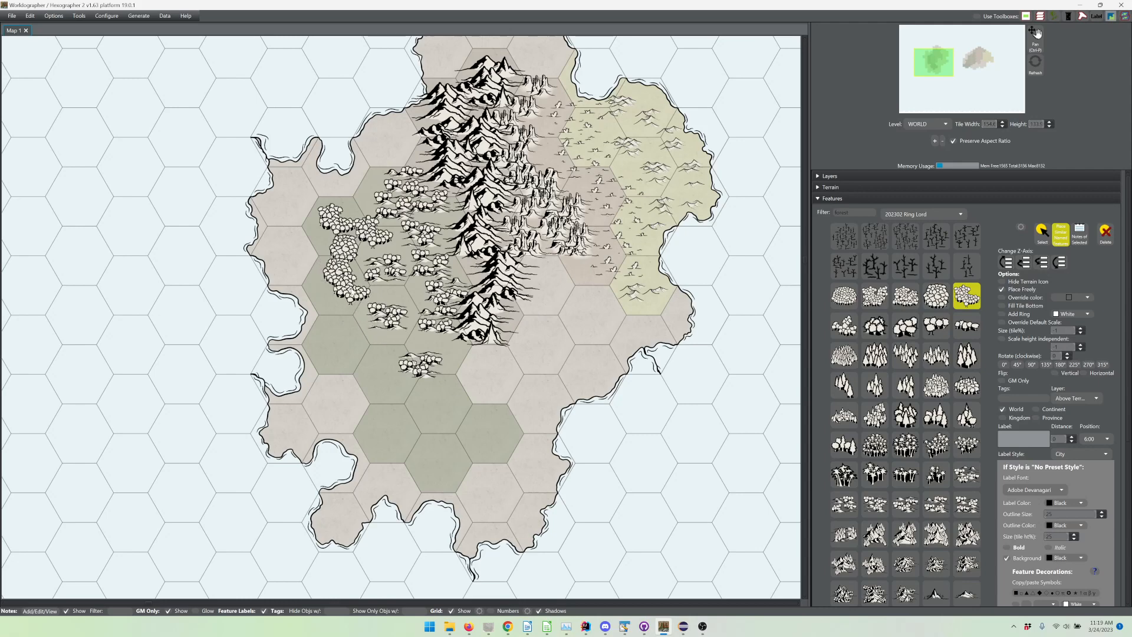
pyautogui.click(349, 290)
pyautogui.click(328, 286)
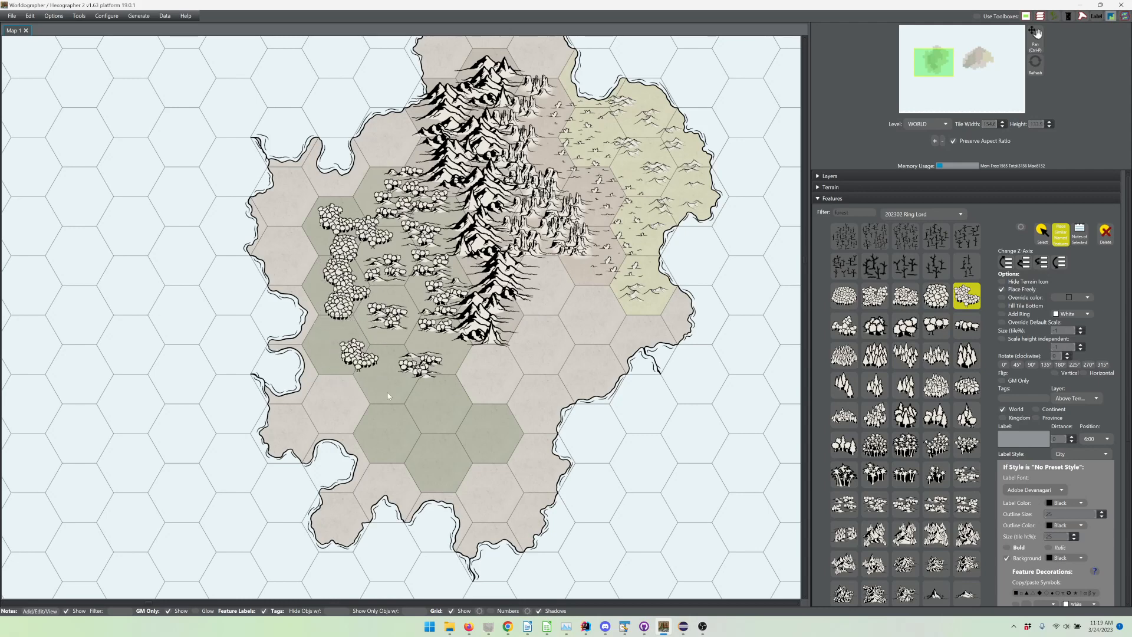
pyautogui.click(334, 308)
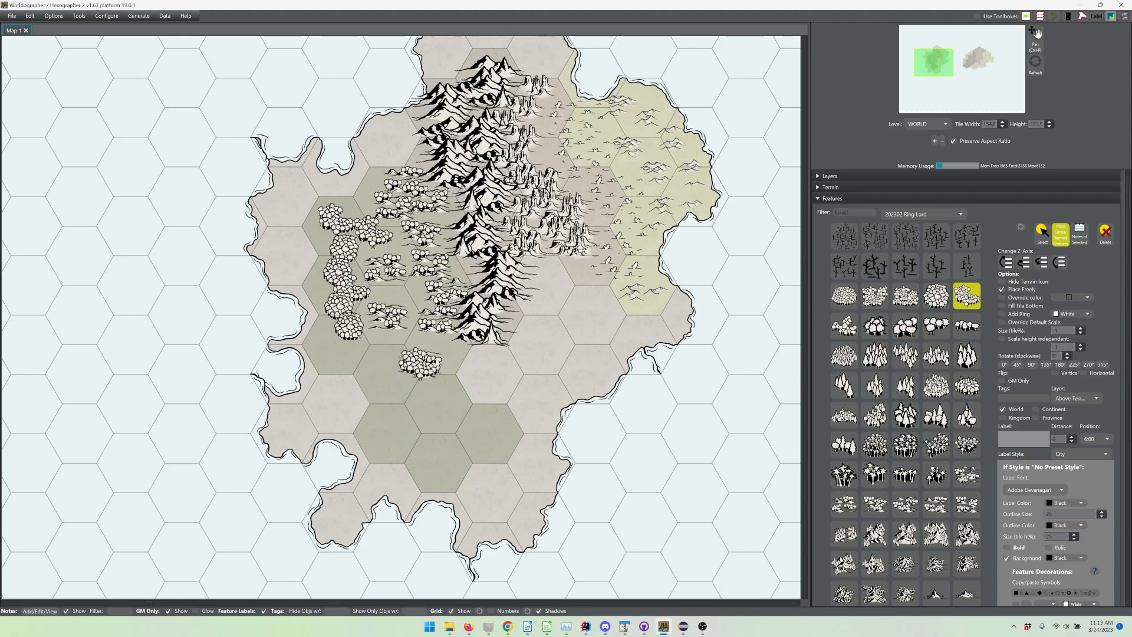
pyautogui.click(370, 342)
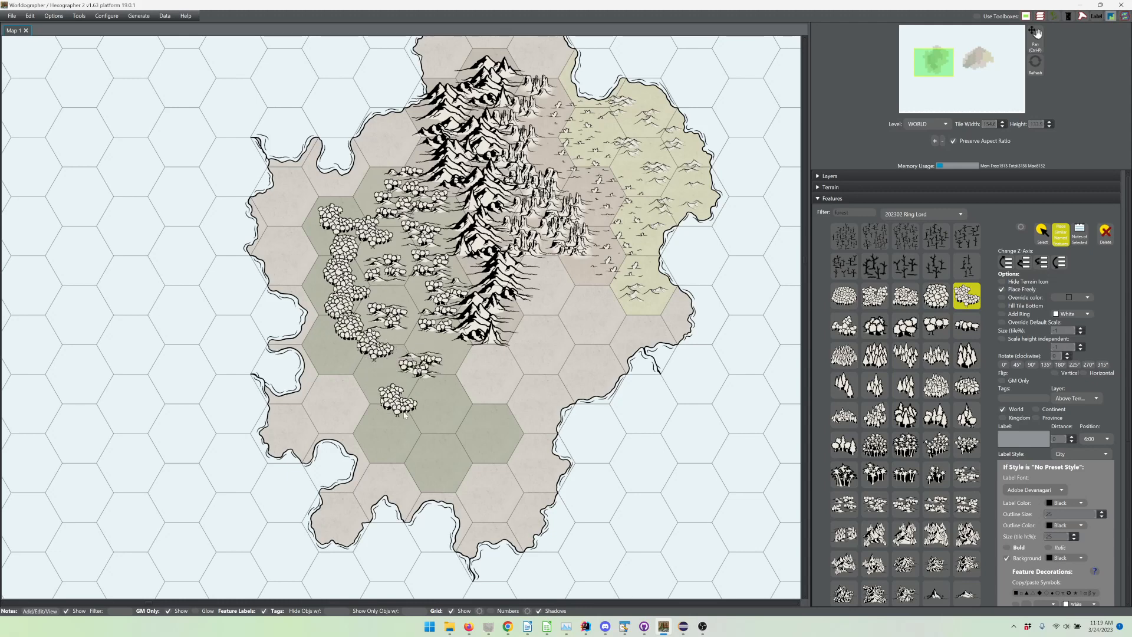
# Add more of the same forest piece across the southern green hexes, running from northwest to east.
pyautogui.click(403, 411)
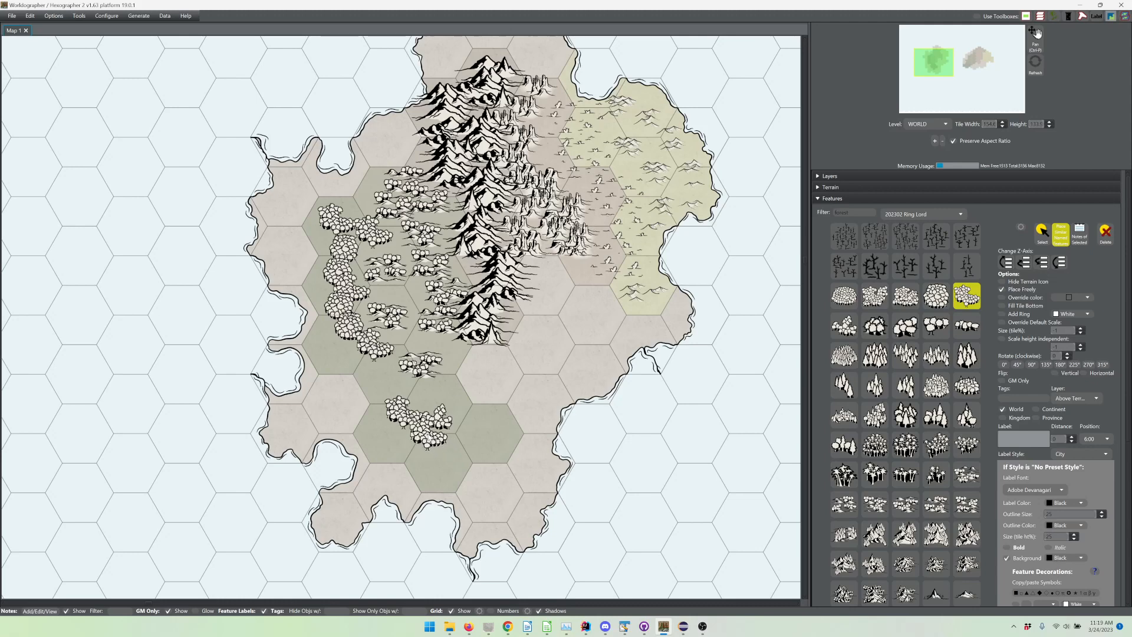
pyautogui.click(430, 433)
pyautogui.click(469, 424)
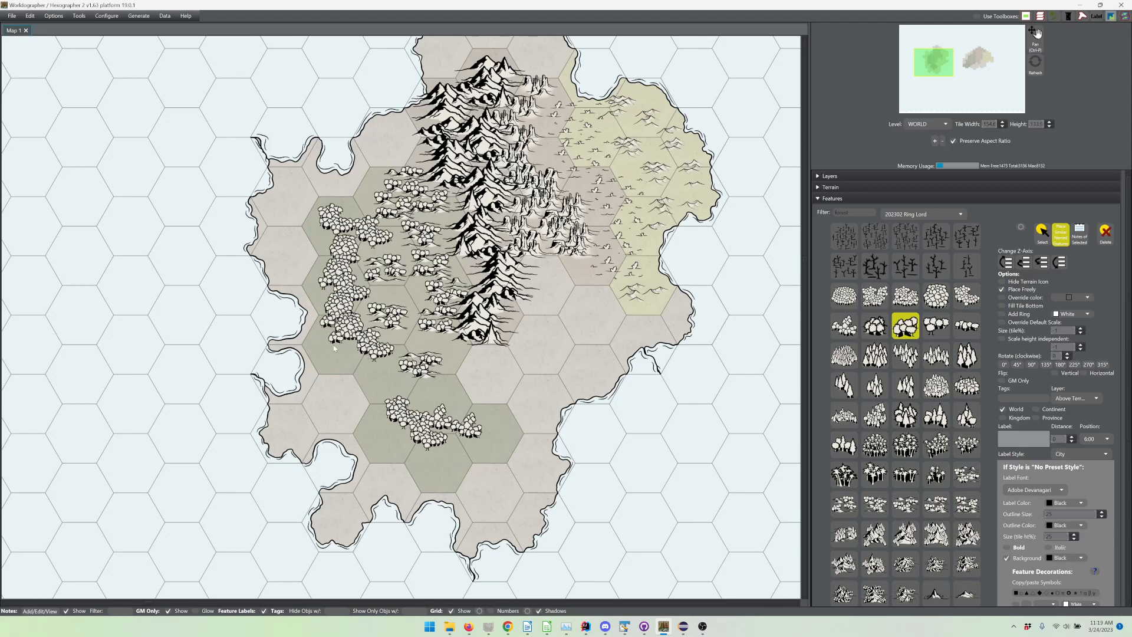
# Scatter the third small tree cluster of the fourth row around the edges of the western and southern forests.
pyautogui.click(324, 358)
pyautogui.click(548, 372)
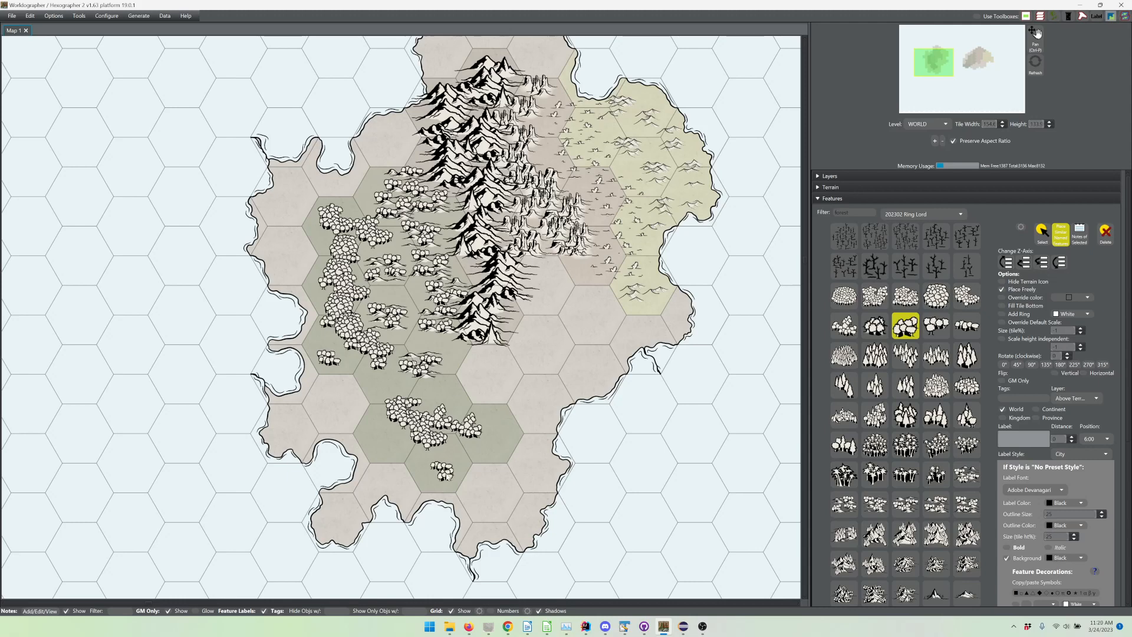
pyautogui.click(444, 470)
pyautogui.click(506, 441)
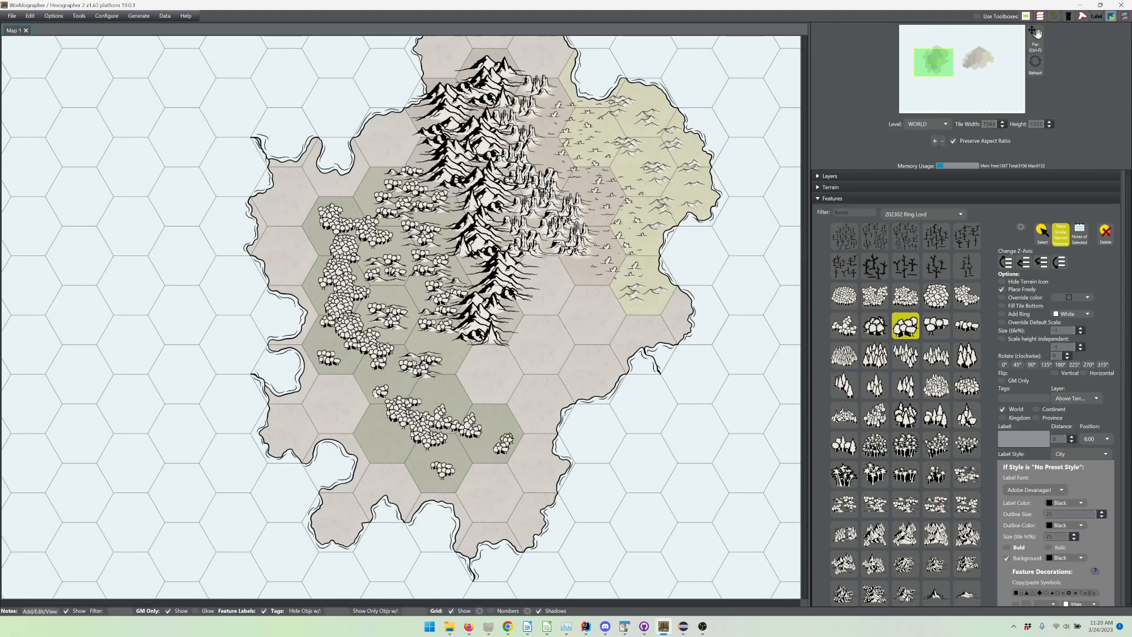
pyautogui.click(368, 397)
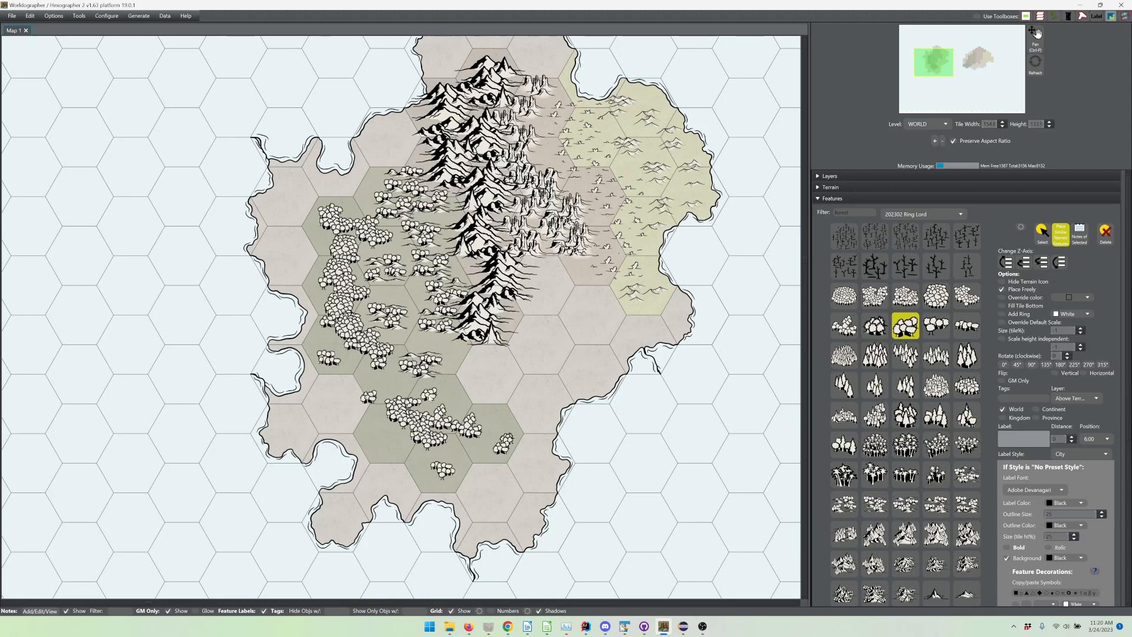
pyautogui.click(380, 439)
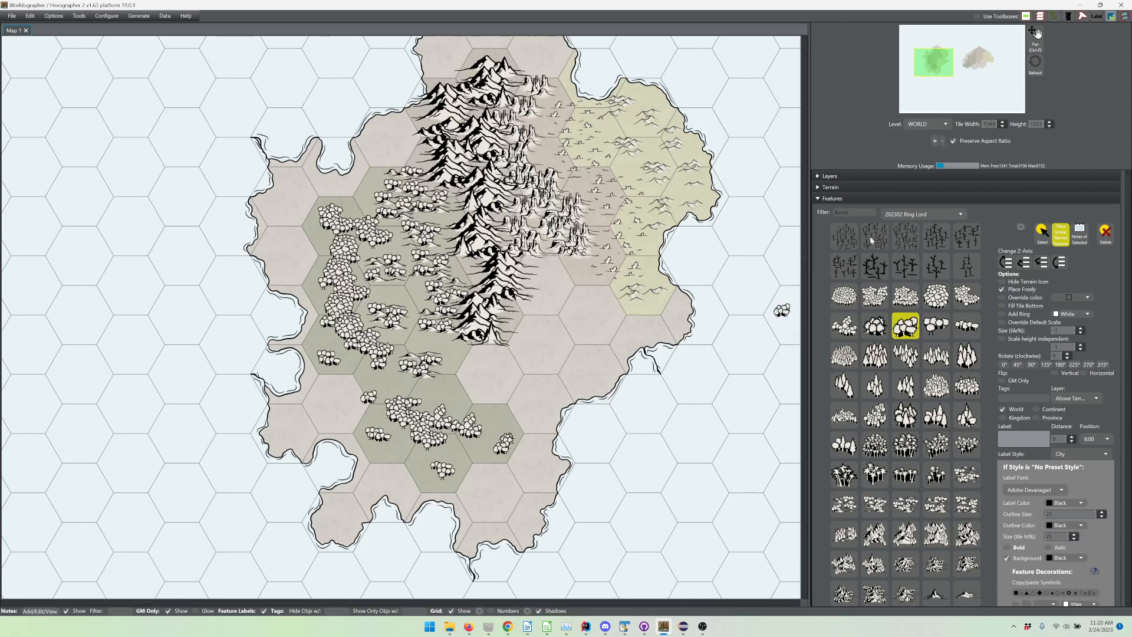
# Filter the features by "farm" and place the fourth farmland piece on the beige hexes east, southeast and west of the southern forest.
pyautogui.moveTo(861, 211); pyautogui.dragTo(821, 207)
pyautogui.write('farm')
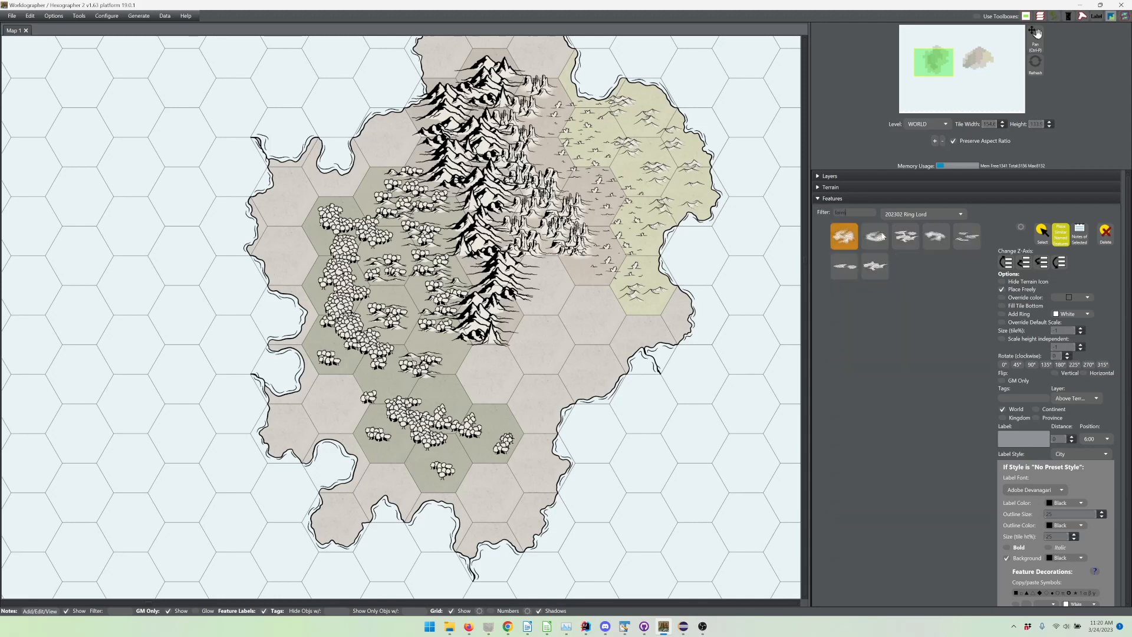
pyautogui.click(933, 242)
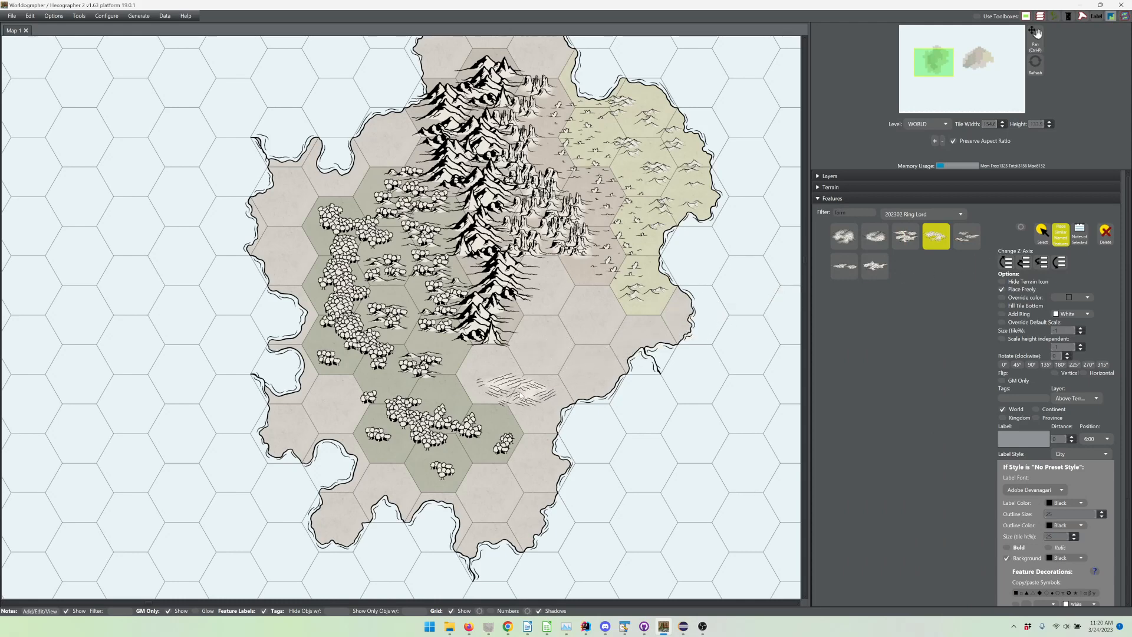
pyautogui.click(513, 403)
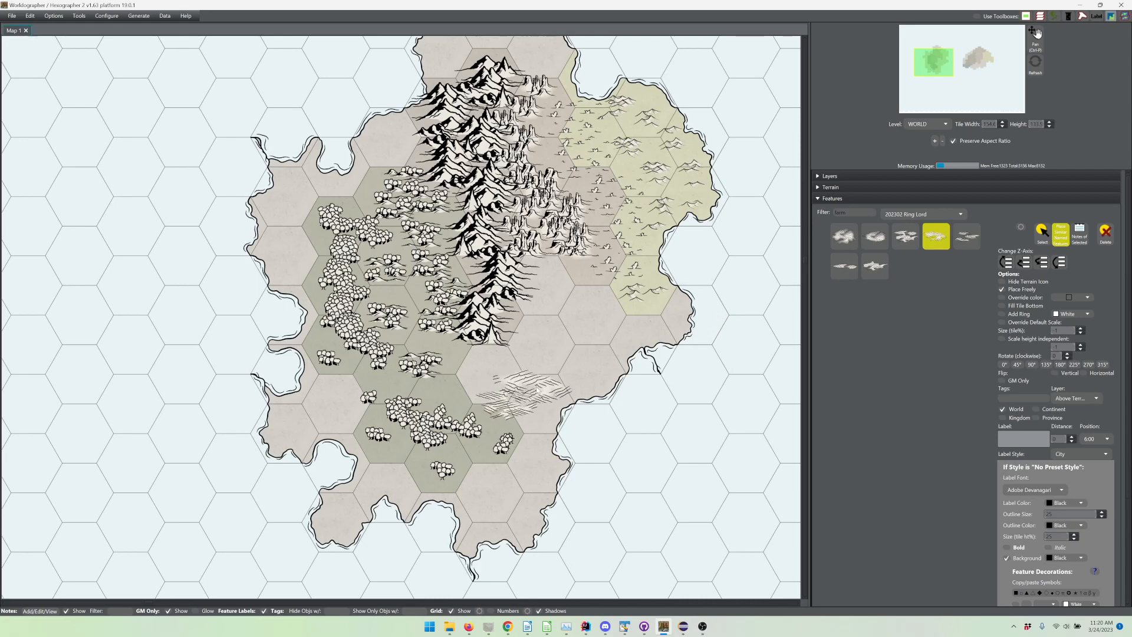
pyautogui.click(536, 389)
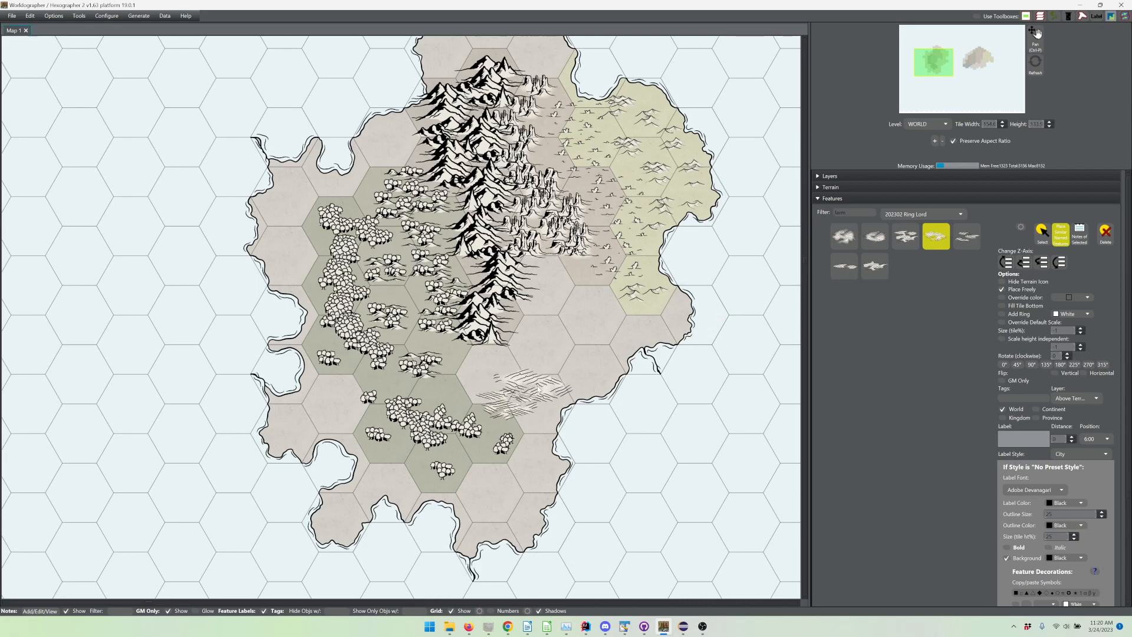
pyautogui.click(517, 489)
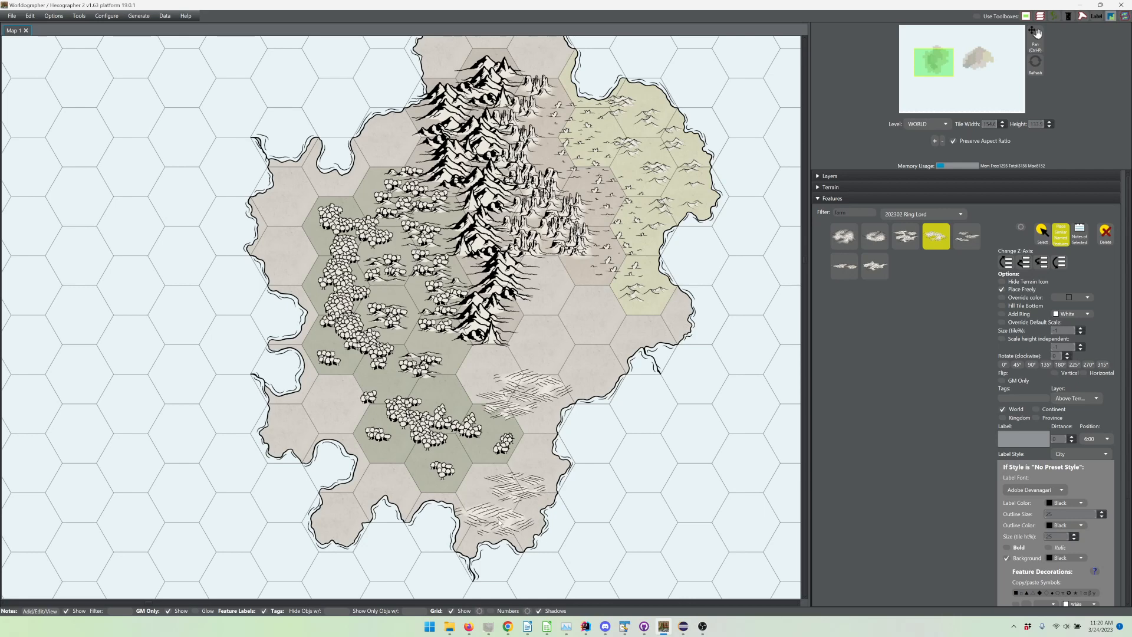
pyautogui.click(499, 521)
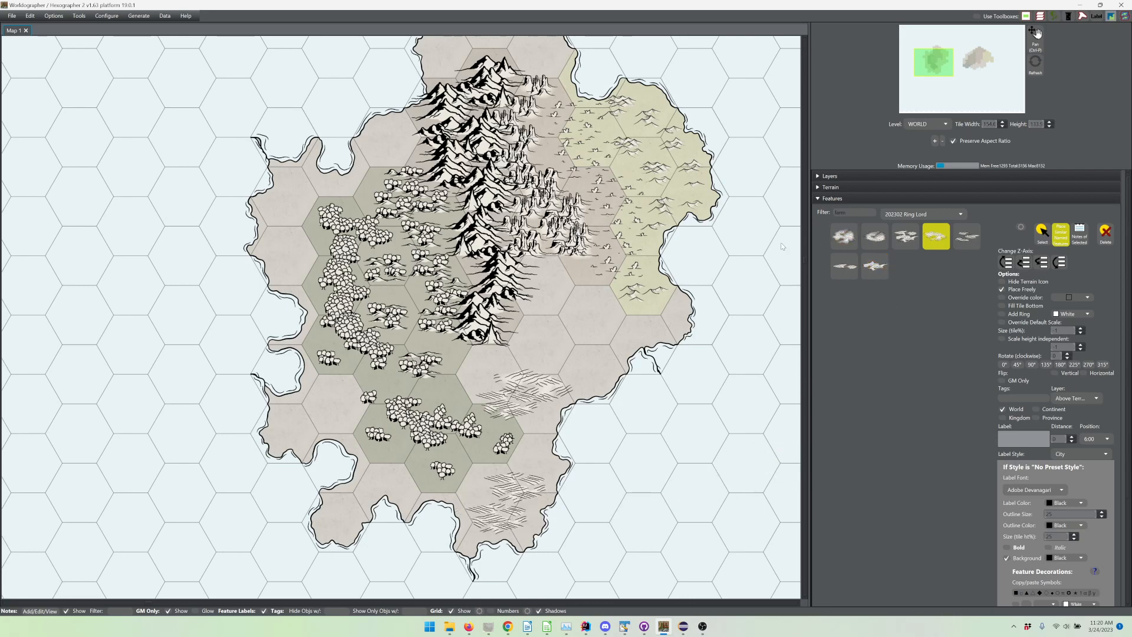
pyautogui.click(329, 414)
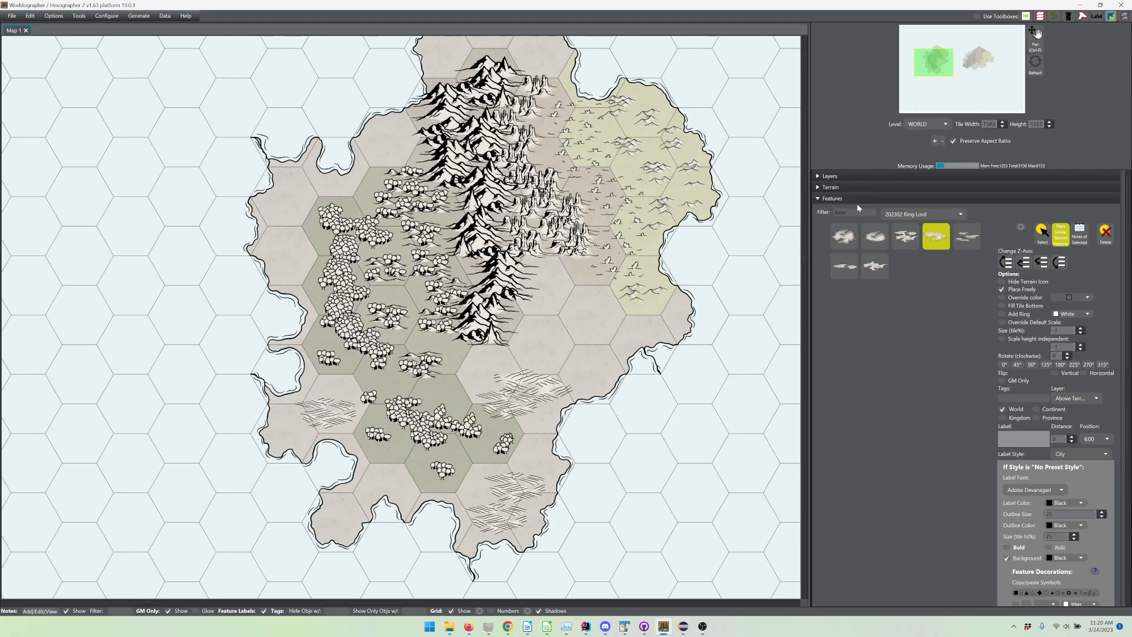
pyautogui.doubleClick(844, 212)
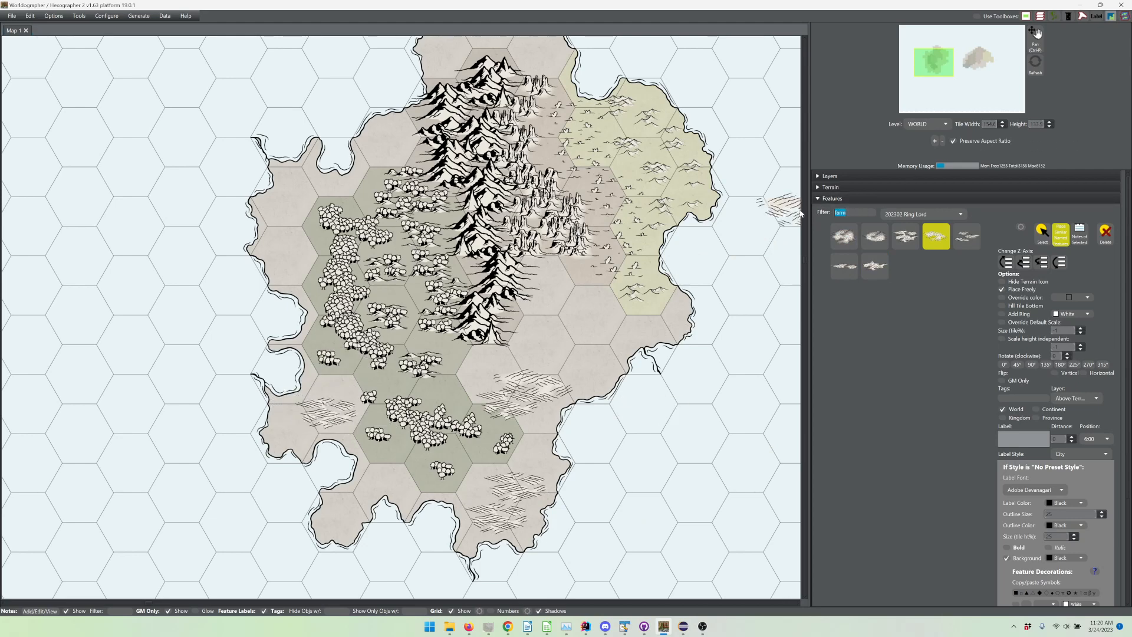
pyautogui.press('BackSpace')
pyautogui.write('ll')
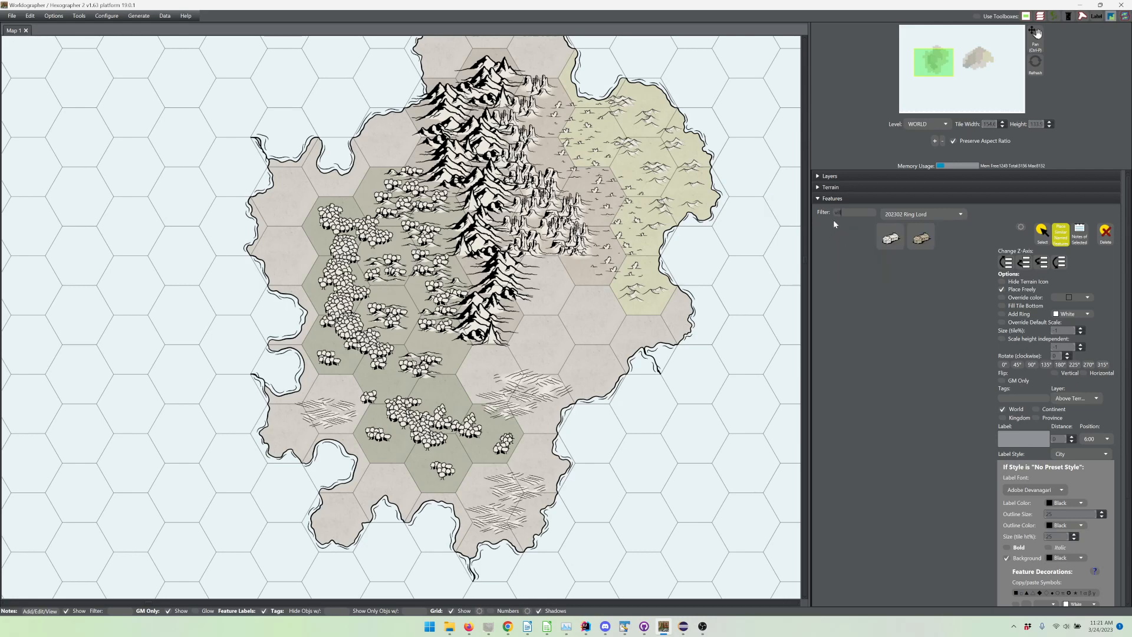
# Filter the features by "town" and place the fifth town piece, with its default scale overridden, on the southwestern and southeastern coasts.
pyautogui.moveTo(846, 212); pyautogui.dragTo(817, 208)
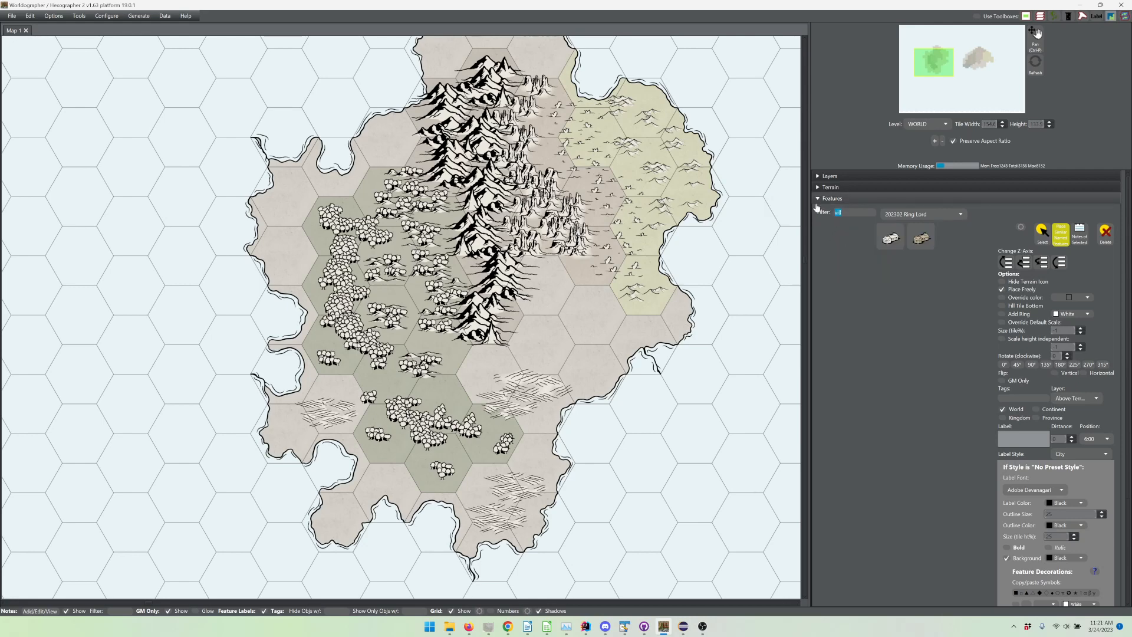
pyautogui.write('town')
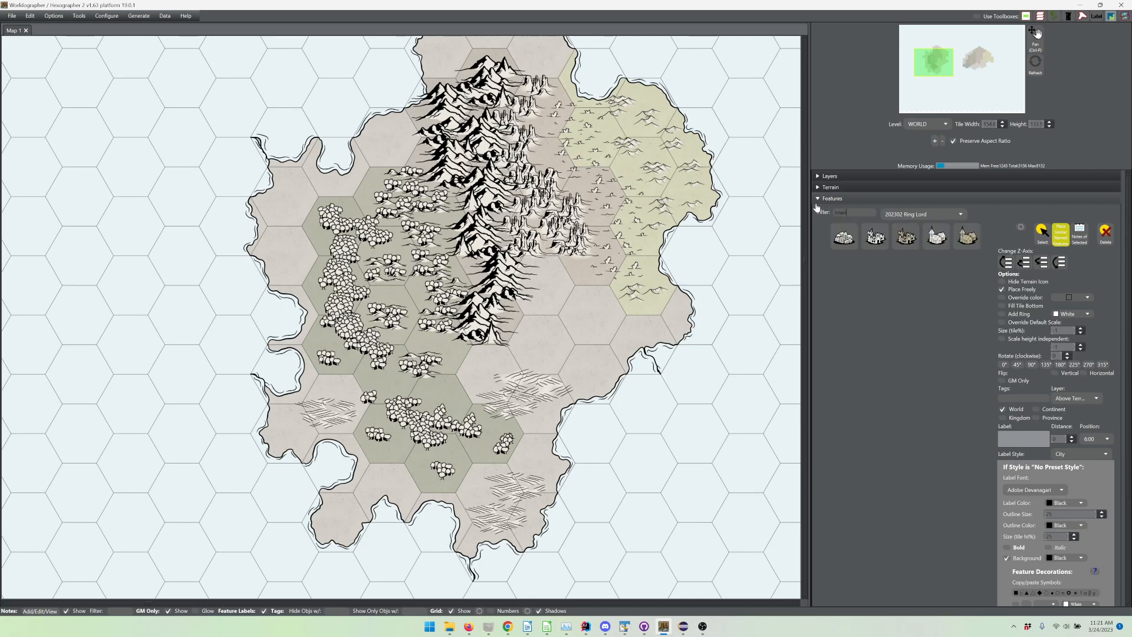
pyautogui.click(866, 238)
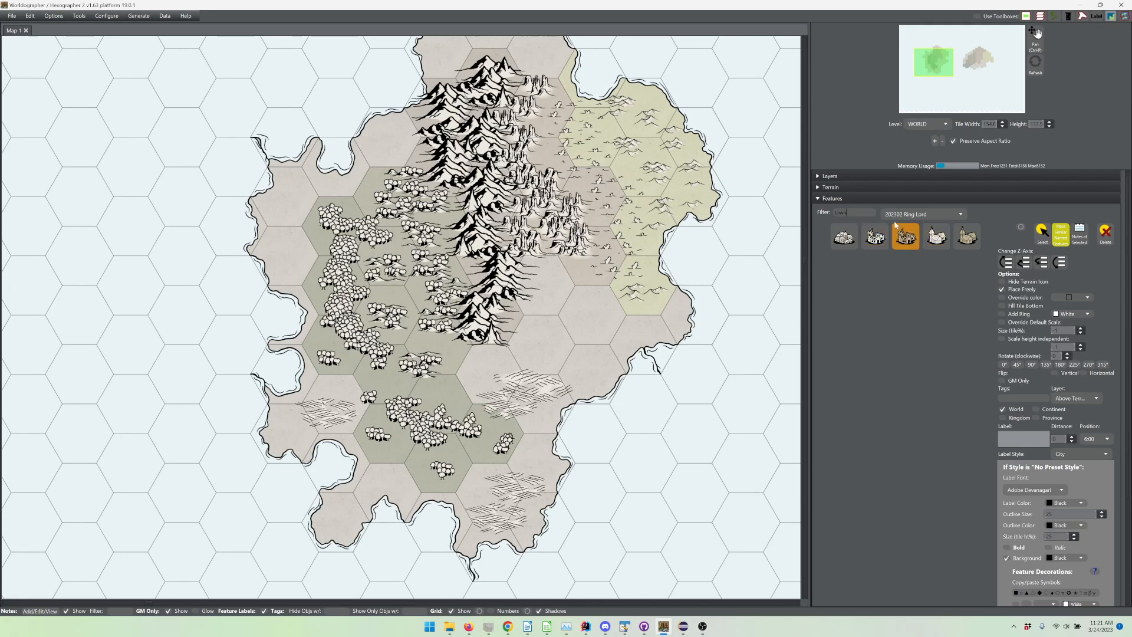
pyautogui.click(951, 239)
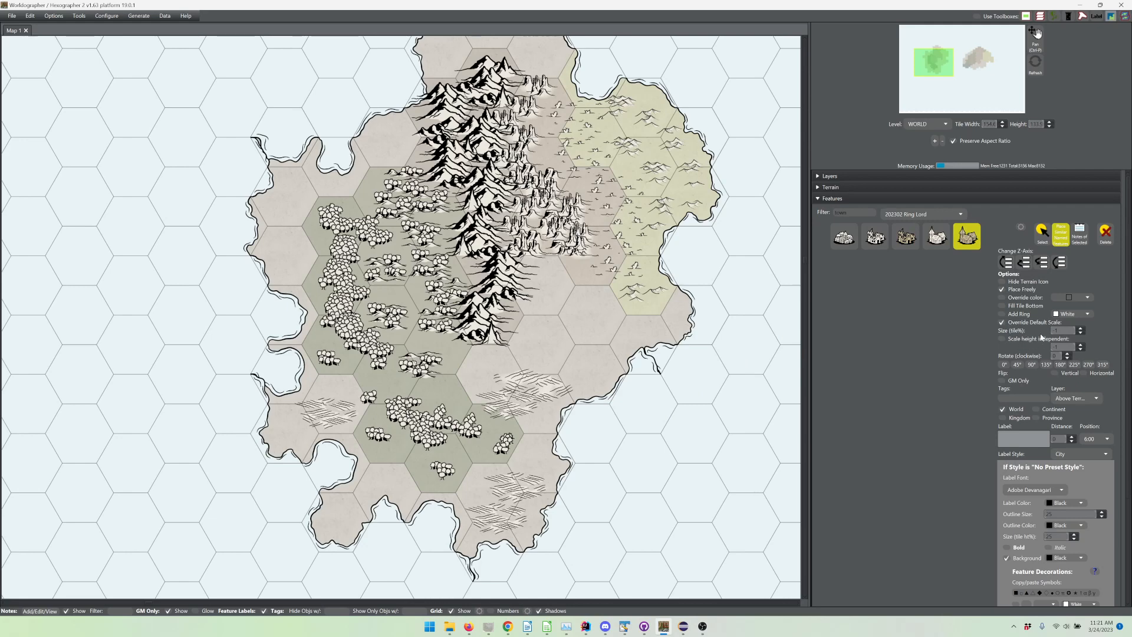
pyautogui.click(1063, 330)
pyautogui.click(538, 513)
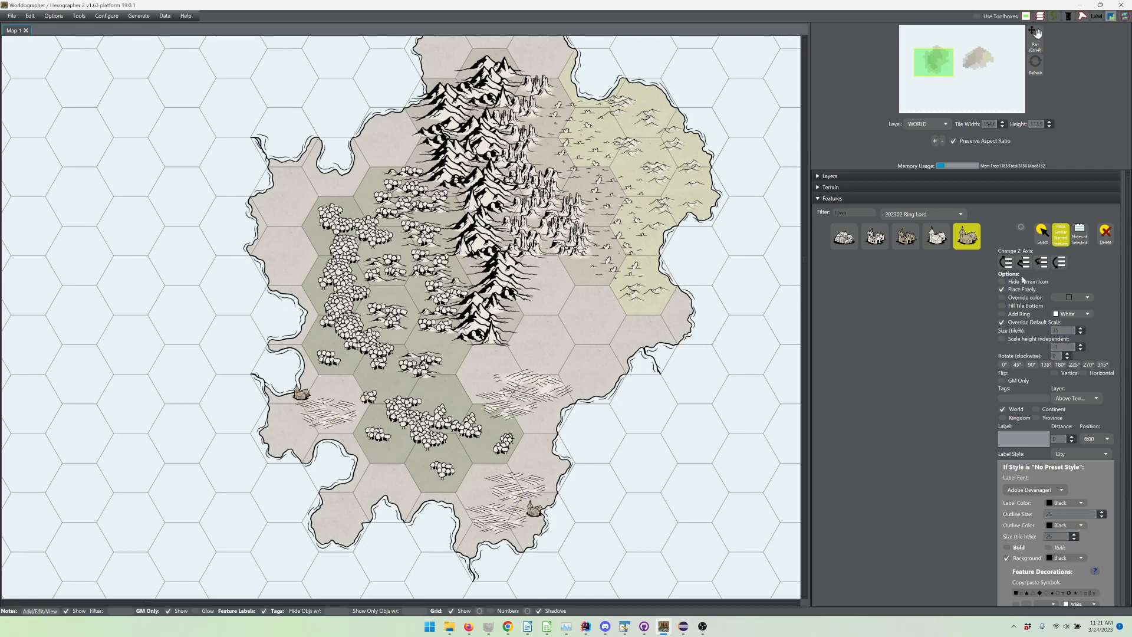
# Filter the features by "vill" and place the second, darker village piece on each of the three farmland areas.
pyautogui.click(1042, 233)
pyautogui.moveTo(846, 214); pyautogui.dragTo(822, 210)
pyautogui.press('BackSpace')
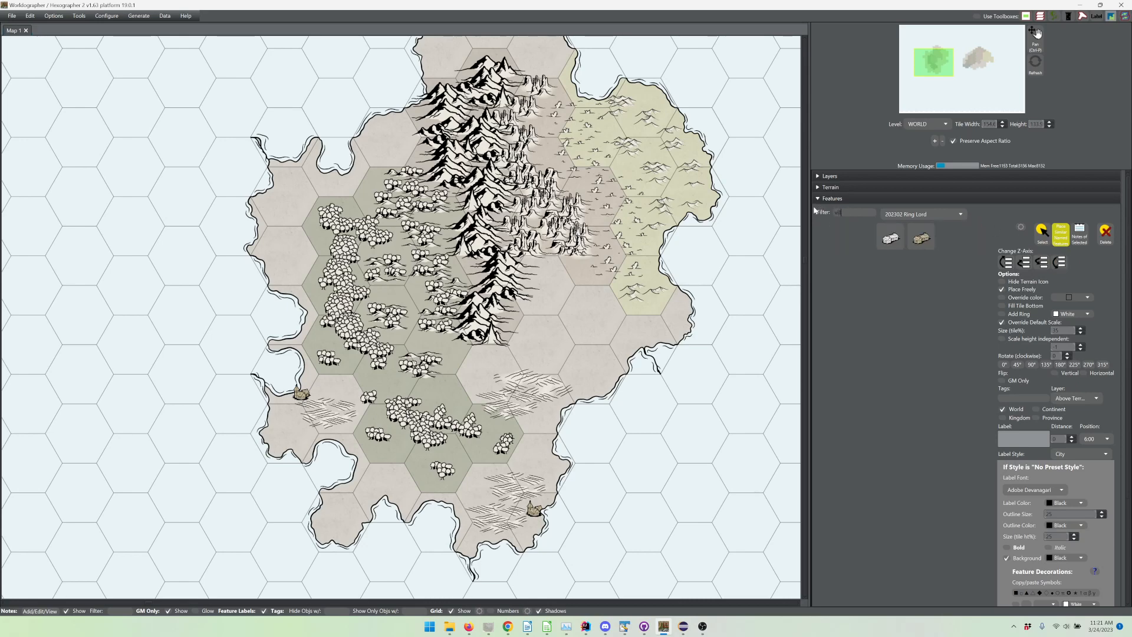
pyautogui.click(921, 237)
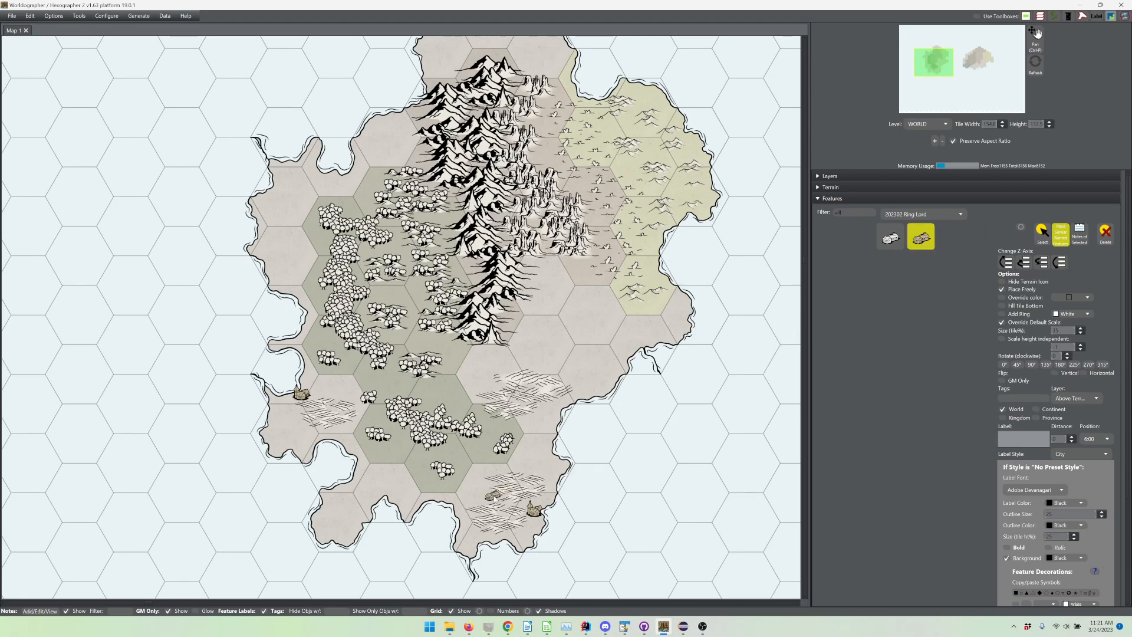
pyautogui.click(497, 497)
pyautogui.click(529, 388)
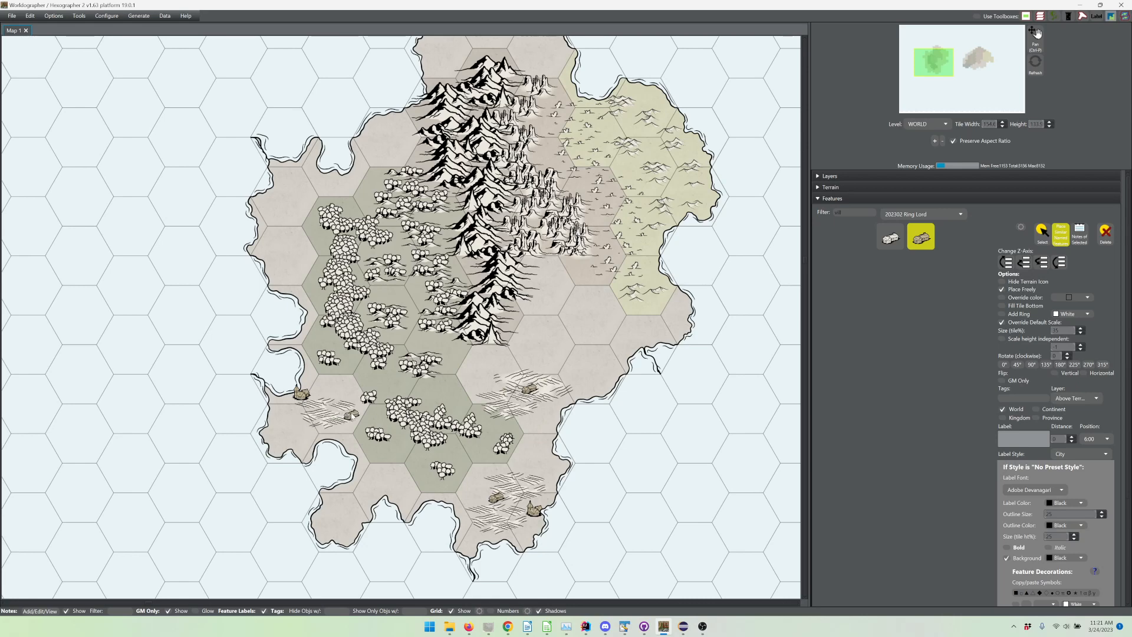
# Clear the feature filter and place the first castle piece of the fourth row on the northwestern coast and at the mountains' western foot.
pyautogui.moveTo(854, 210); pyautogui.dragTo(793, 205)
pyautogui.press('BackSpace')
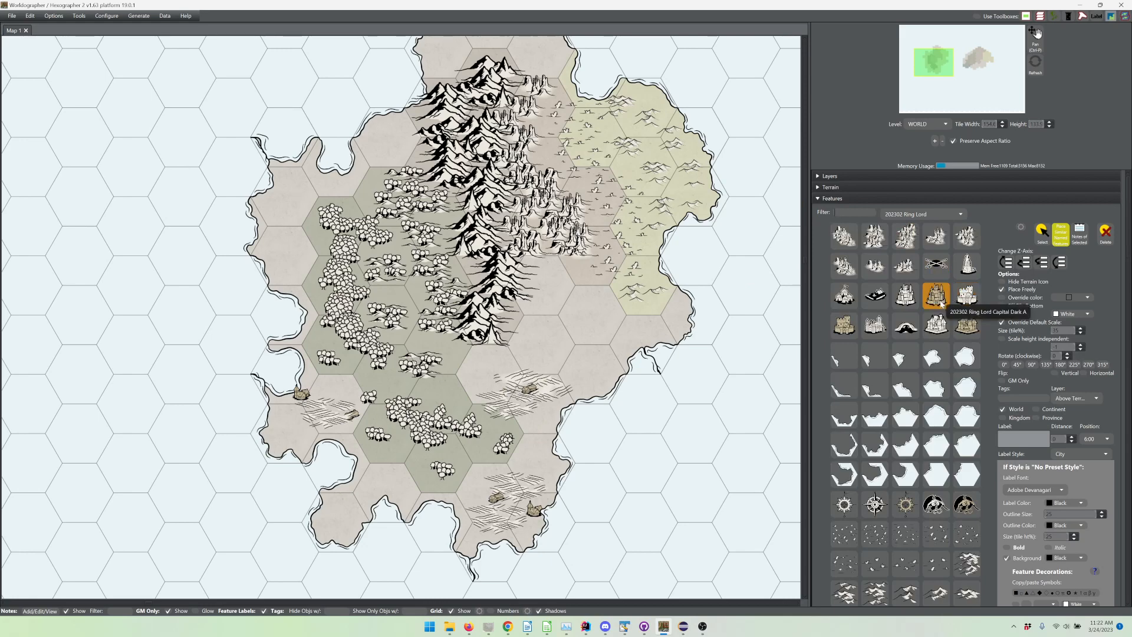
pyautogui.click(851, 328)
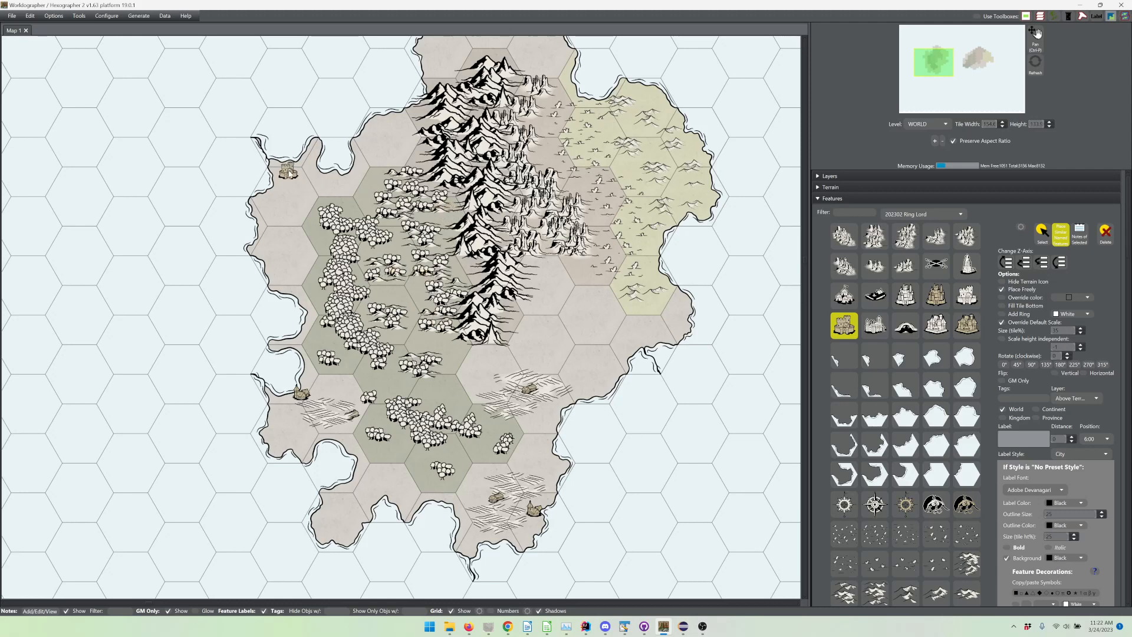
pyautogui.click(282, 167)
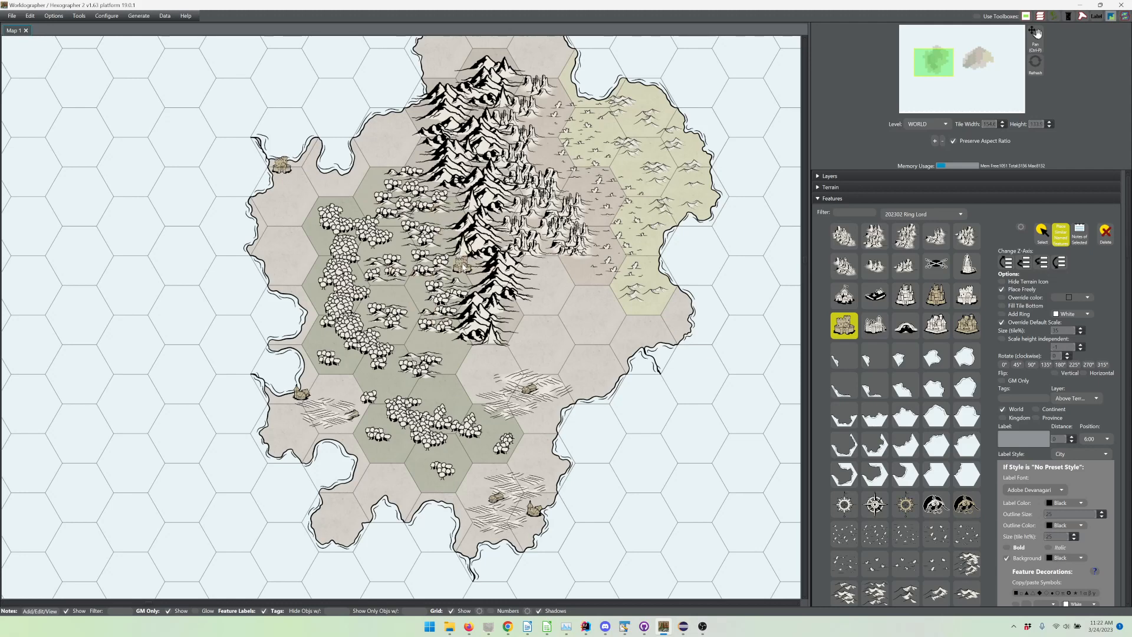
pyautogui.click(459, 263)
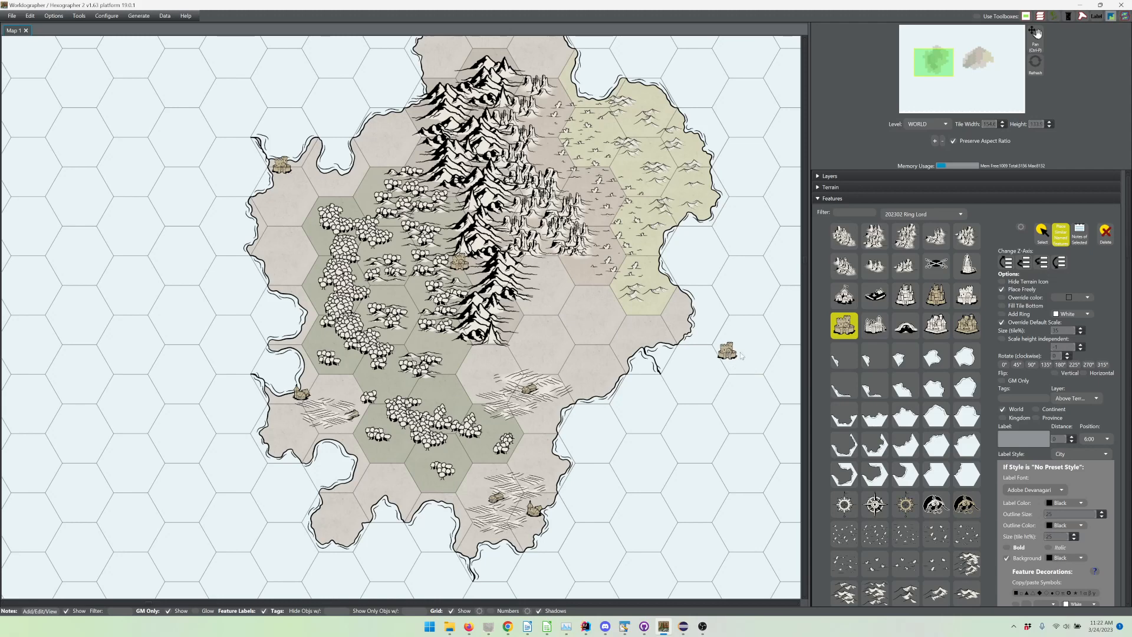
# Filter the features by "city" and place the fifth city piece on the yellow hills in the northeast.
pyautogui.click(861, 215)
pyautogui.write('city')
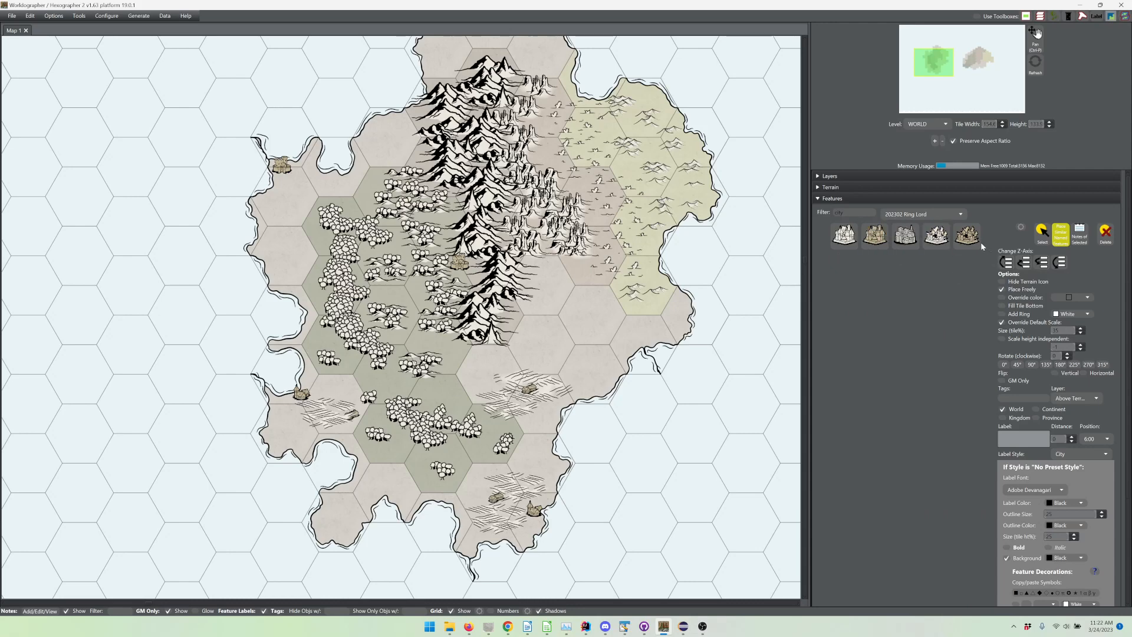
pyautogui.click(979, 247)
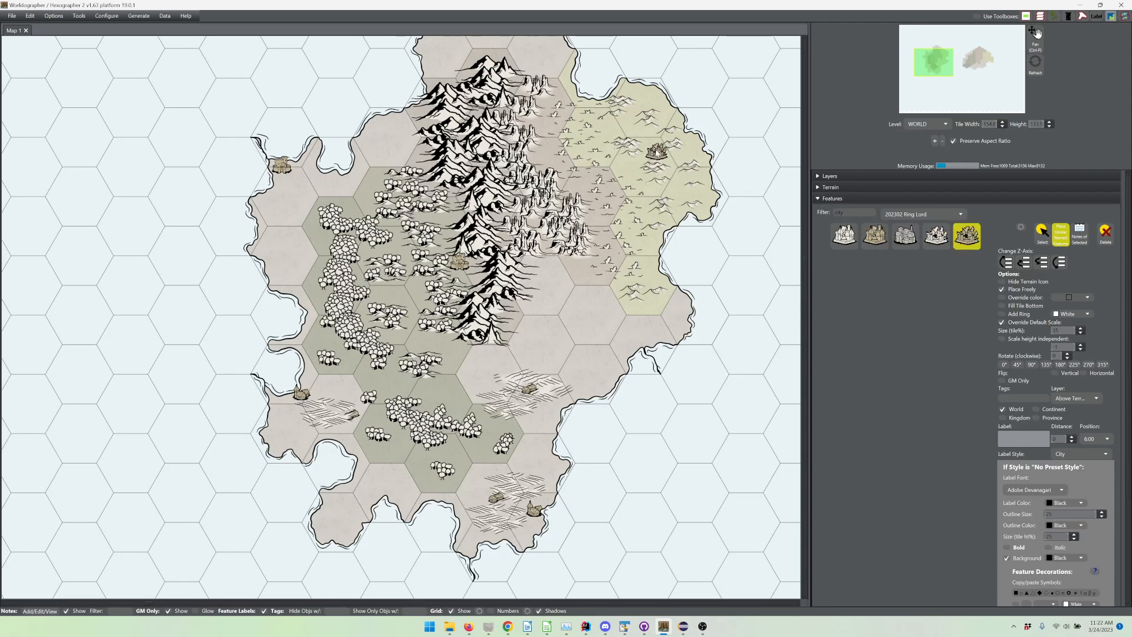
pyautogui.click(652, 148)
# Clear the feature filter and place the darker sea serpent piece in the bay on the western coast.
pyautogui.moveTo(849, 215); pyautogui.dragTo(813, 208)
pyautogui.press('BackSpace')
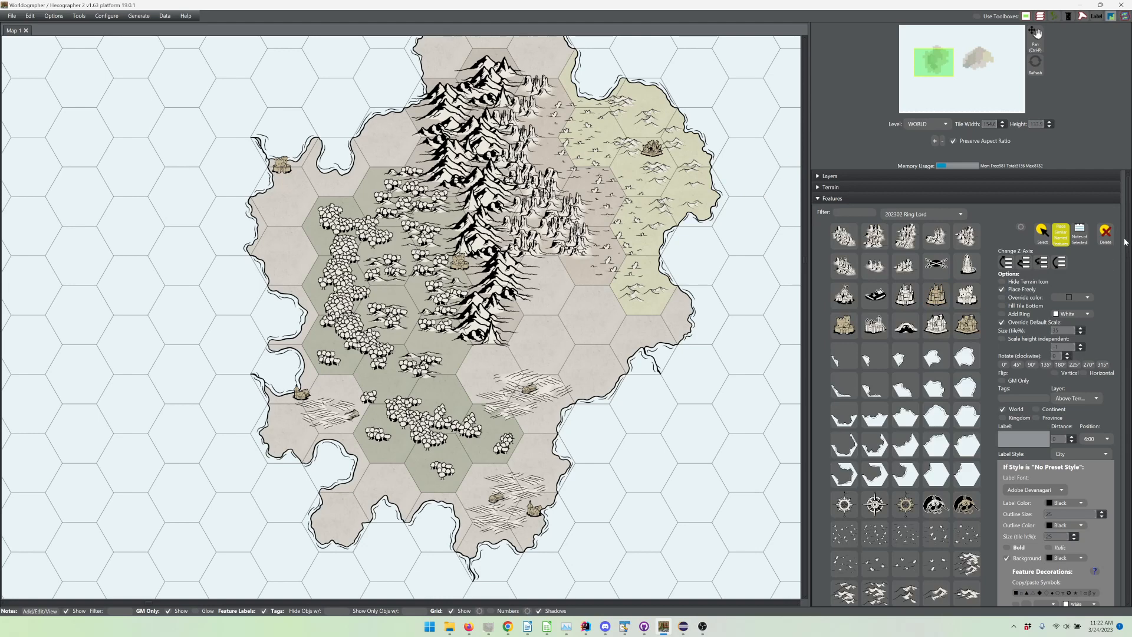
pyautogui.moveTo(1125, 242); pyautogui.dragTo(1125, 283)
pyautogui.click(969, 291)
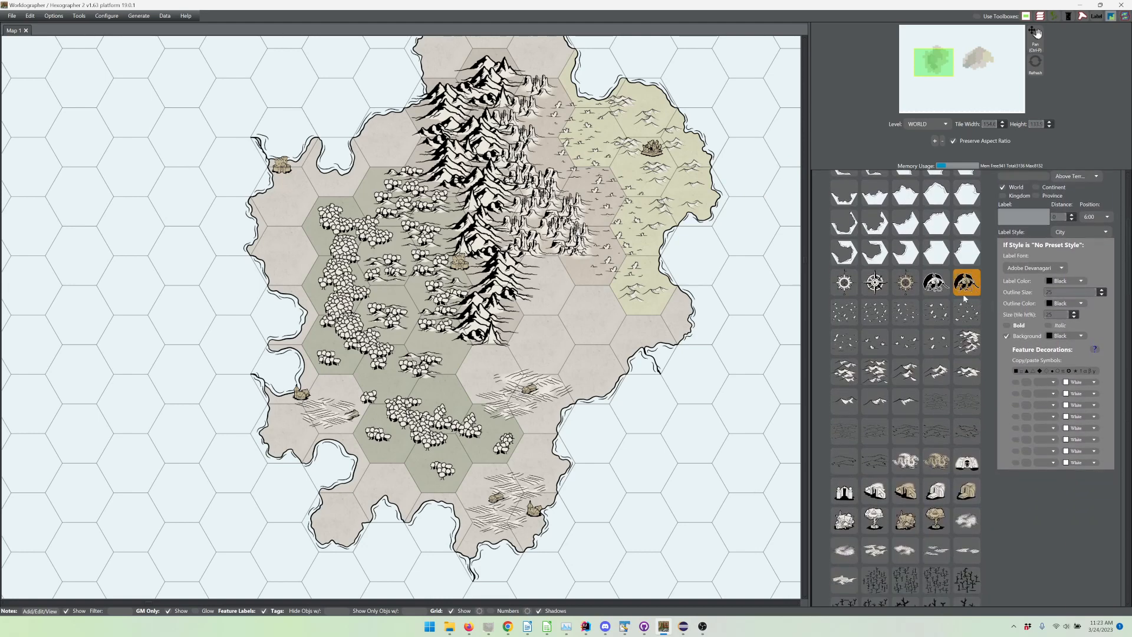
pyautogui.click(938, 463)
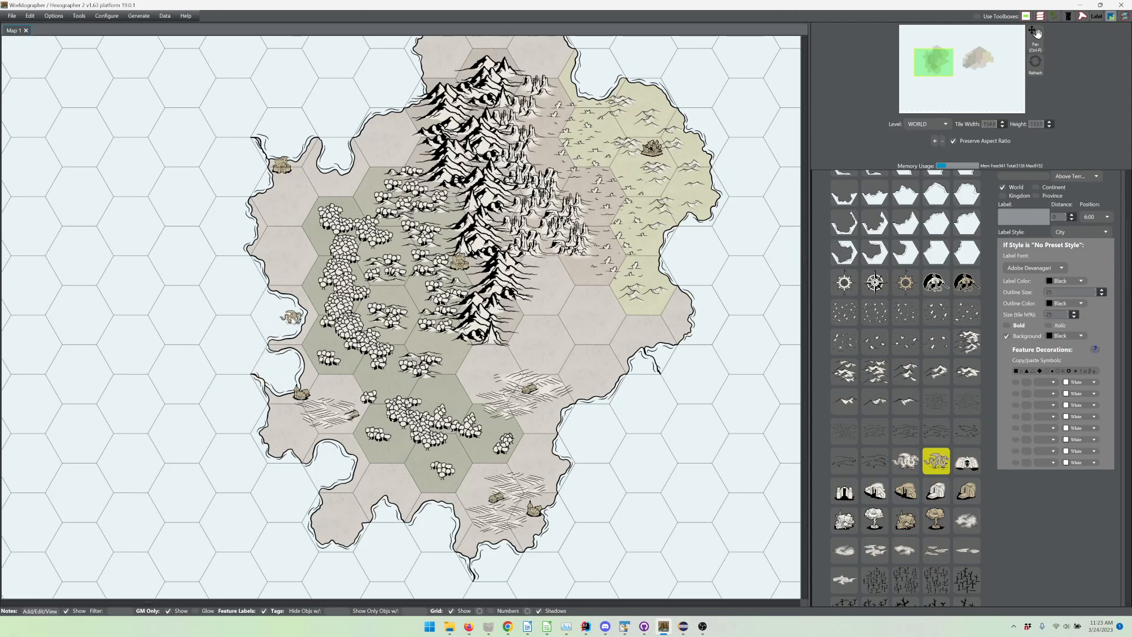
pyautogui.click(291, 316)
# Place the arched stone monument piece in the western forest and beside the city on the northeastern hills.
pyautogui.scroll(-3, 1129, 275)
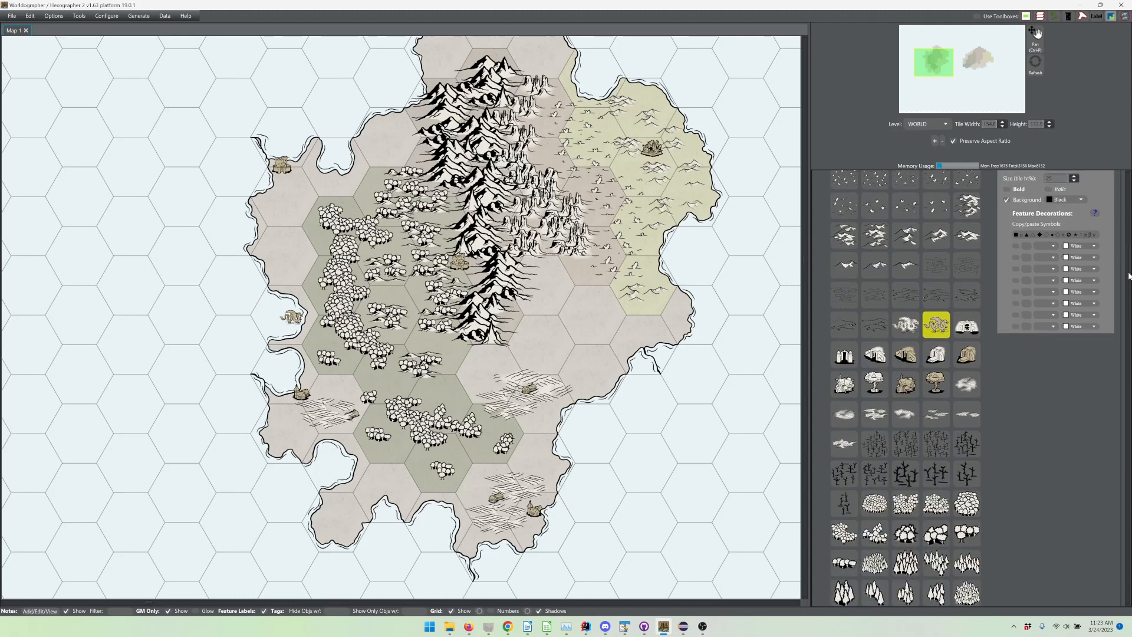
pyautogui.scroll(-2, 1129, 275)
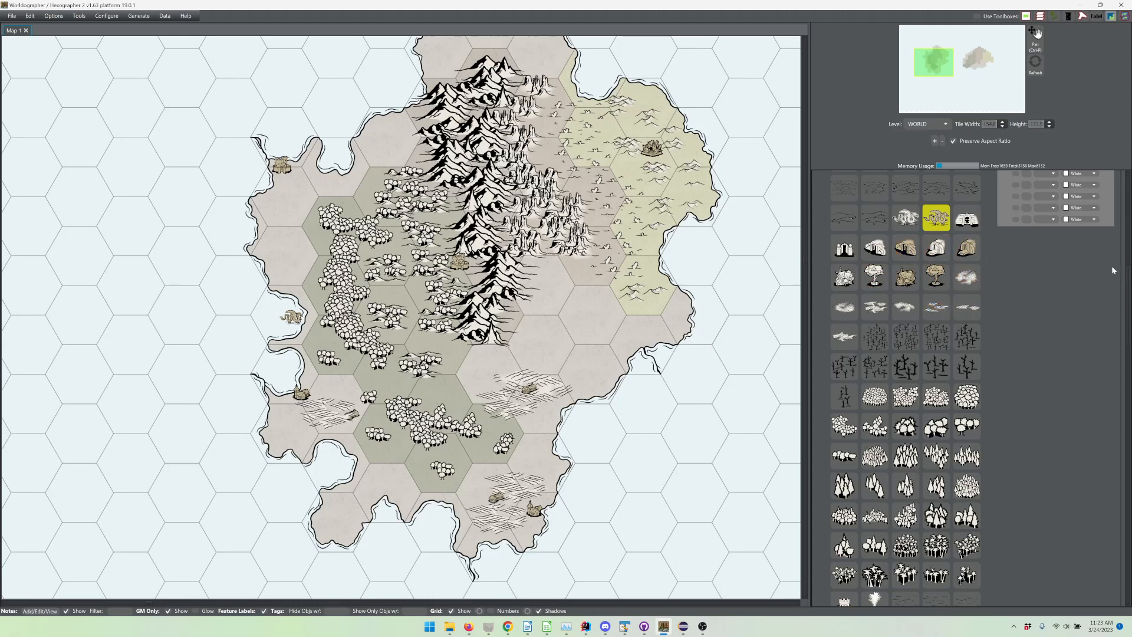
pyautogui.scroll(-3, 1127, 307)
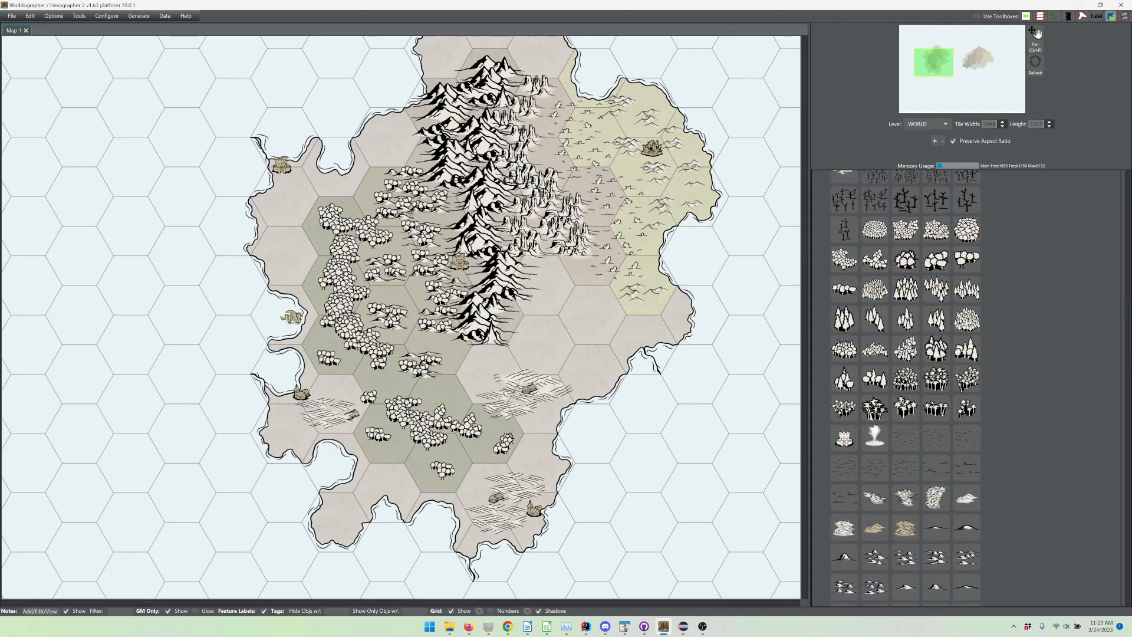
pyautogui.scroll(-10, 979, 390)
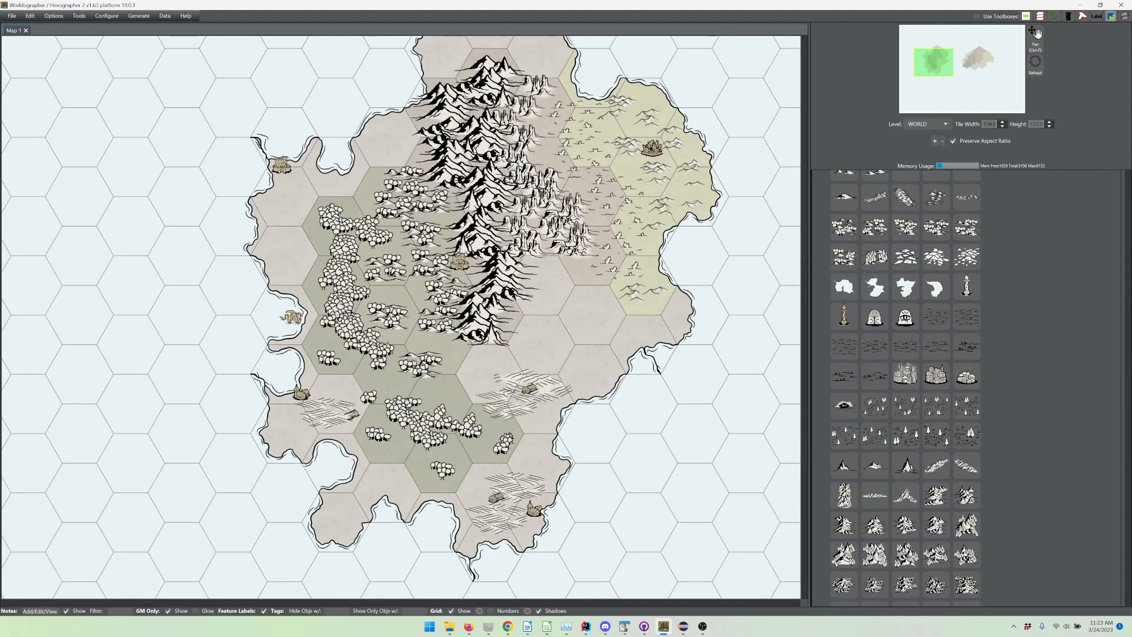
pyautogui.scroll(-2, 906, 354)
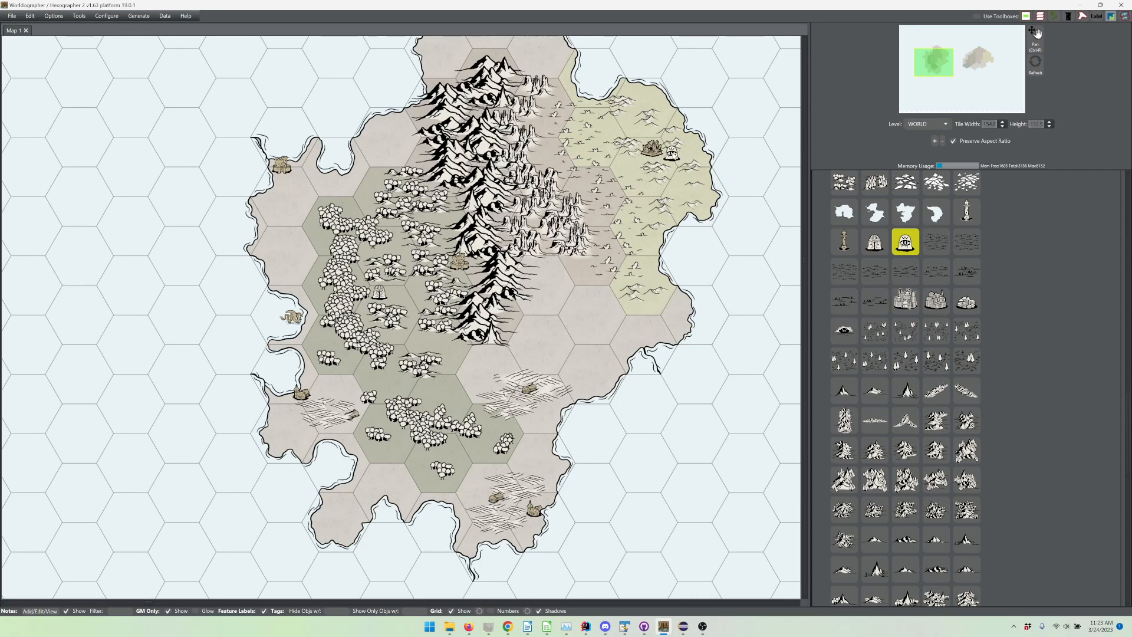
pyautogui.click(672, 152)
# Place the darker pyramid piece at the forest's edge southwest of the mountain range.
pyautogui.scroll(-3, 1065, 370)
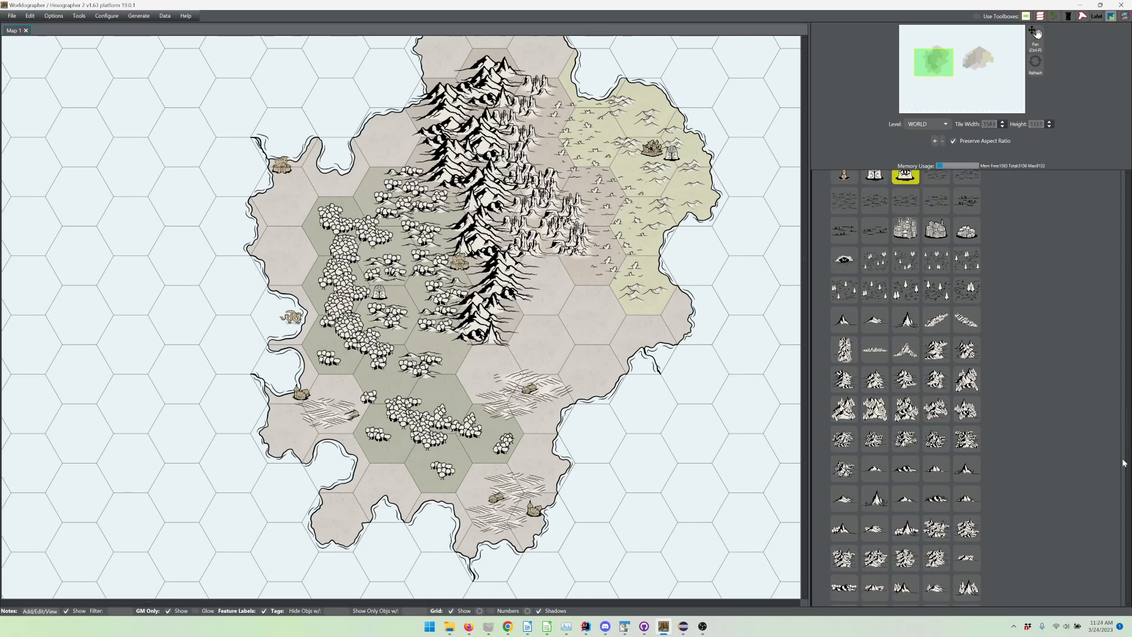
pyautogui.moveTo(1124, 463); pyautogui.dragTo(1130, 540)
pyautogui.click(930, 321)
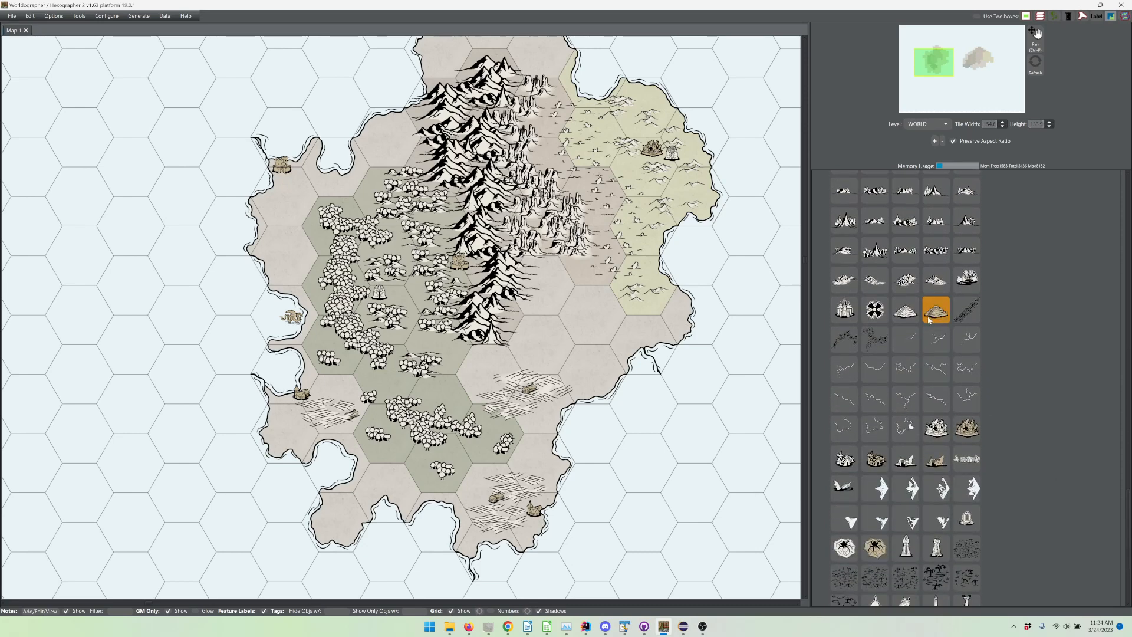
pyautogui.click(931, 322)
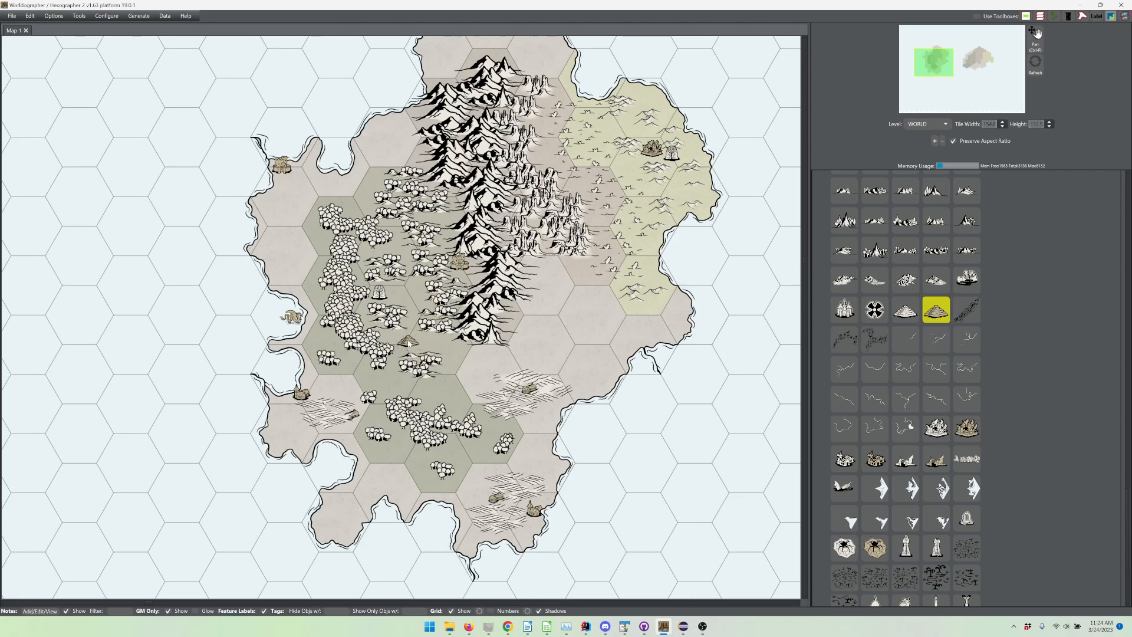
pyautogui.click(409, 342)
# Look through the remaining feature pieces to the end of the set and return to the first ones.
pyautogui.scroll(-2, 1005, 491)
pyautogui.scroll(-2, 1003, 501)
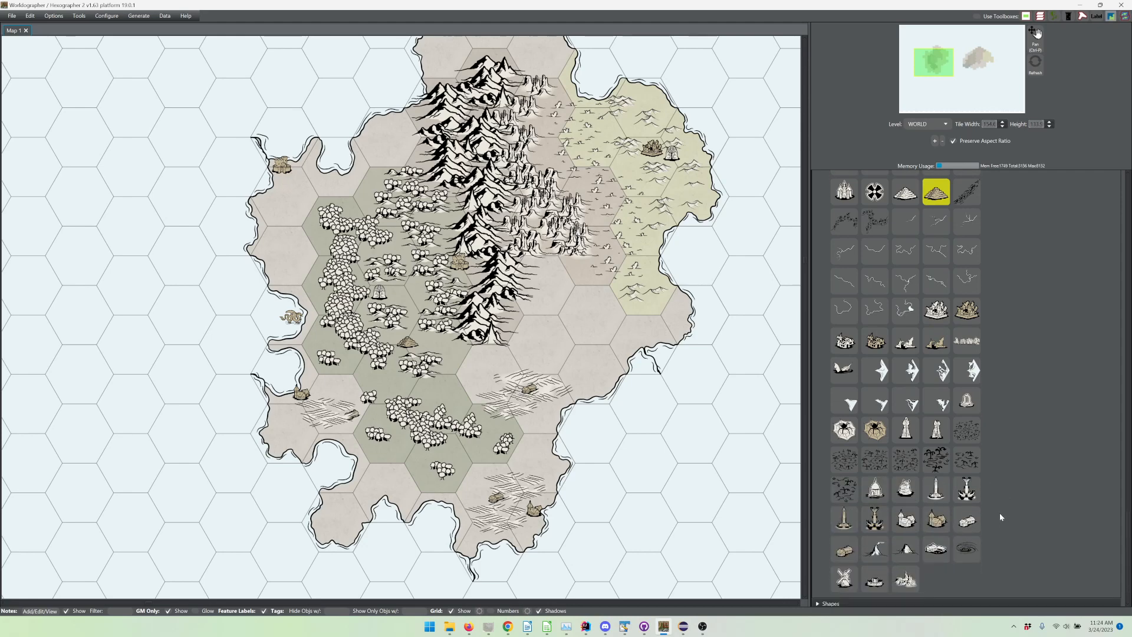
pyautogui.scroll(-1, 1000, 516)
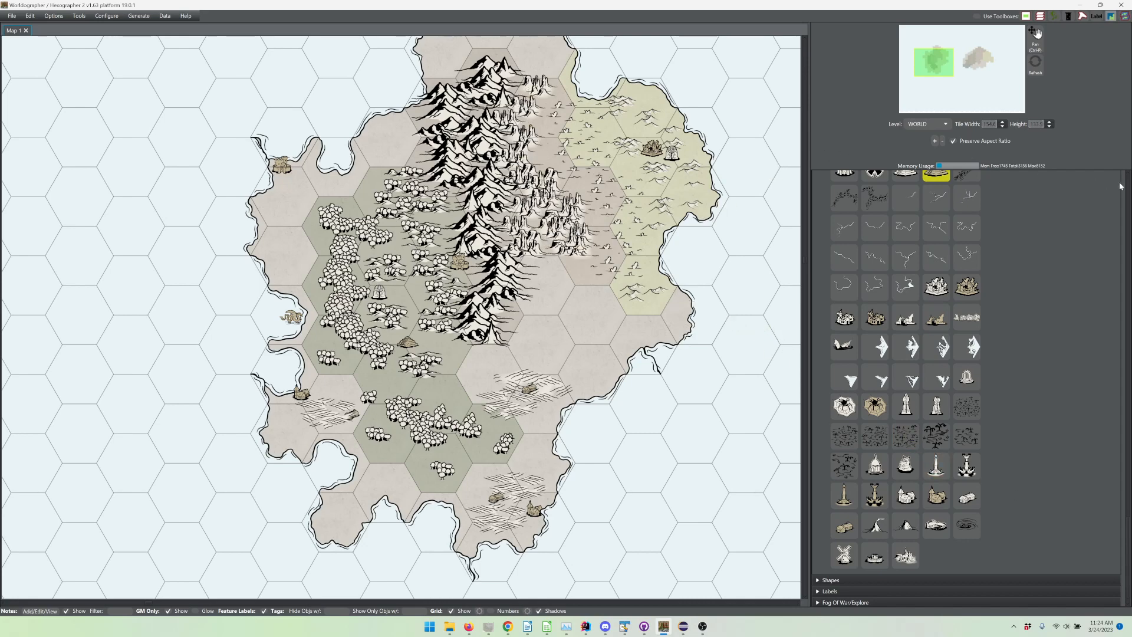
pyautogui.scroll(10, 1128, 183)
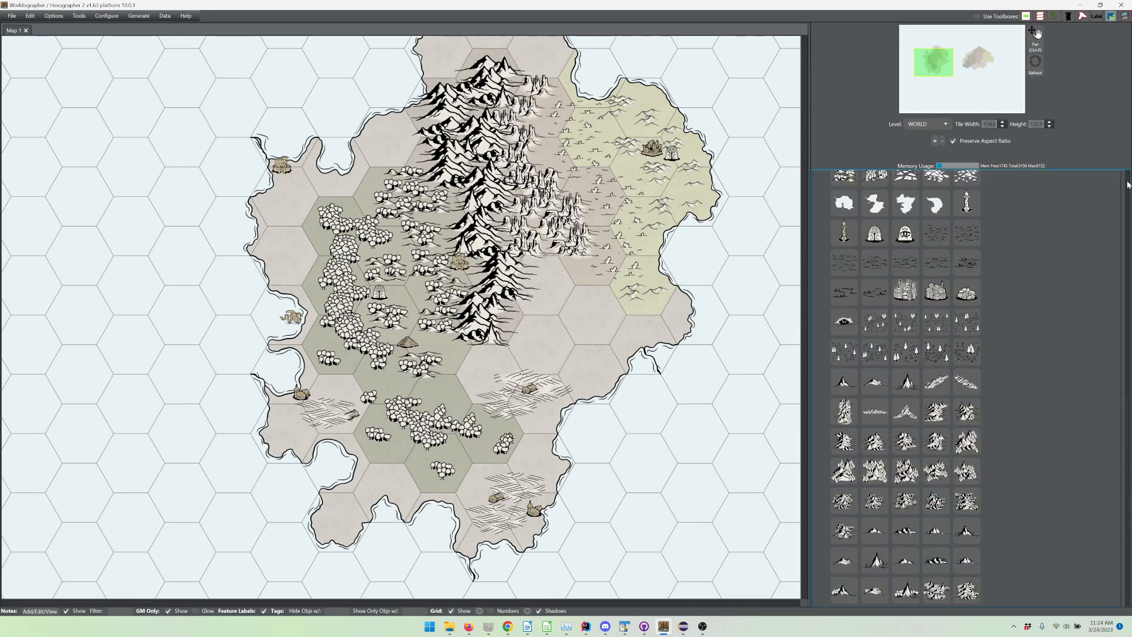
pyautogui.scroll(5, 1128, 182)
pyautogui.scroll(5, 1127, 183)
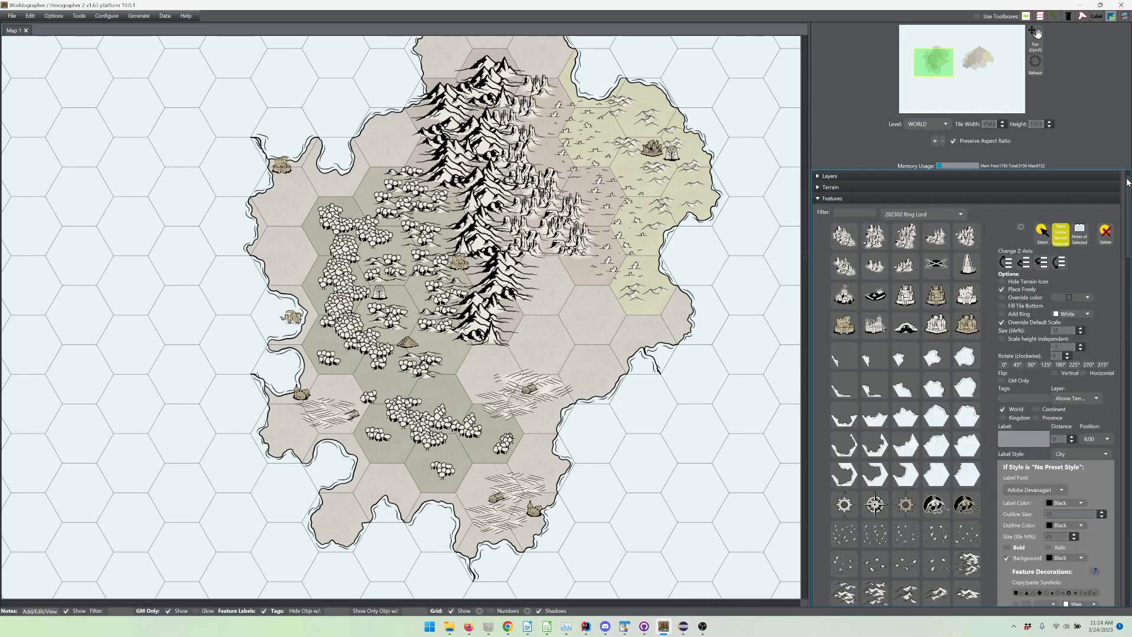
# Select the southernmost mountain on the map with the feature Select tool and choose the first coastline piece of the seventh row.
pyautogui.click(1051, 236)
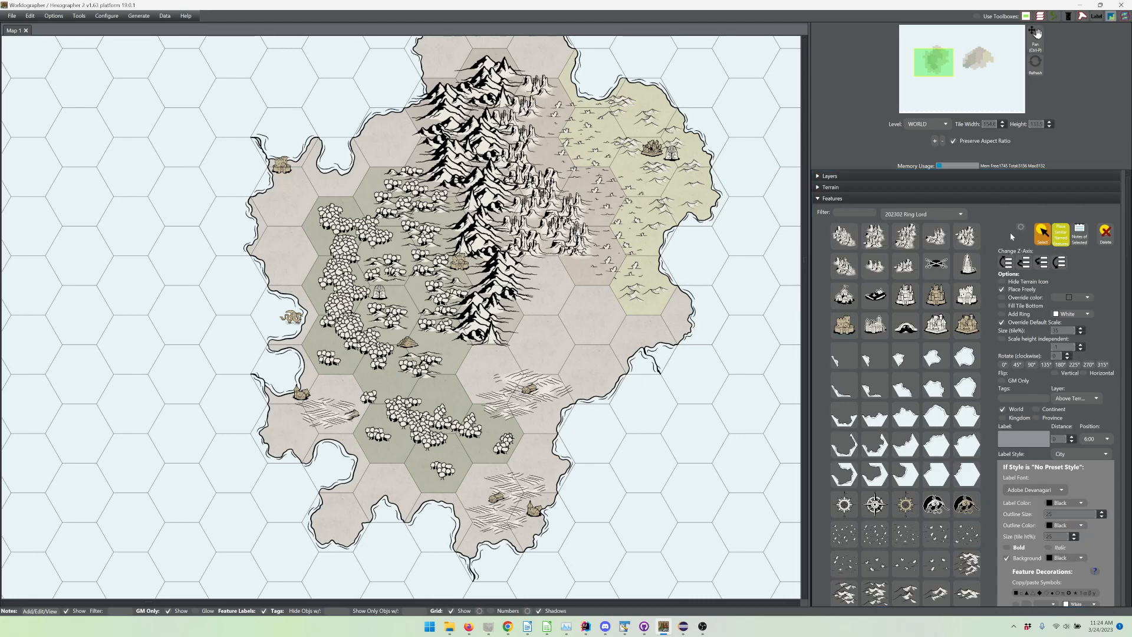
pyautogui.click(645, 293)
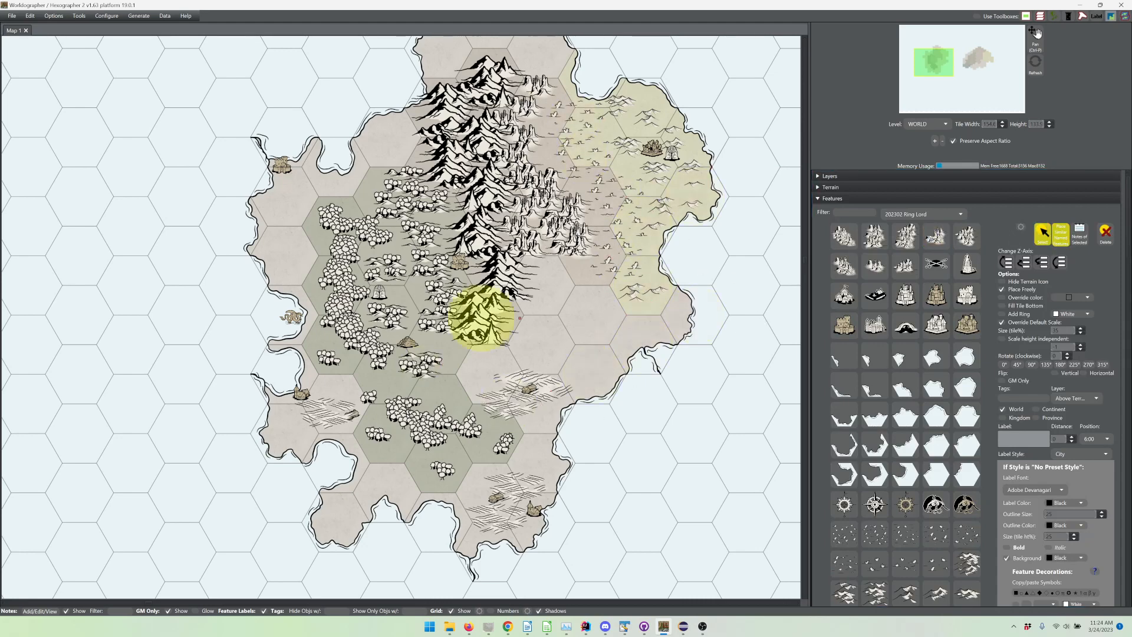
pyautogui.click(838, 424)
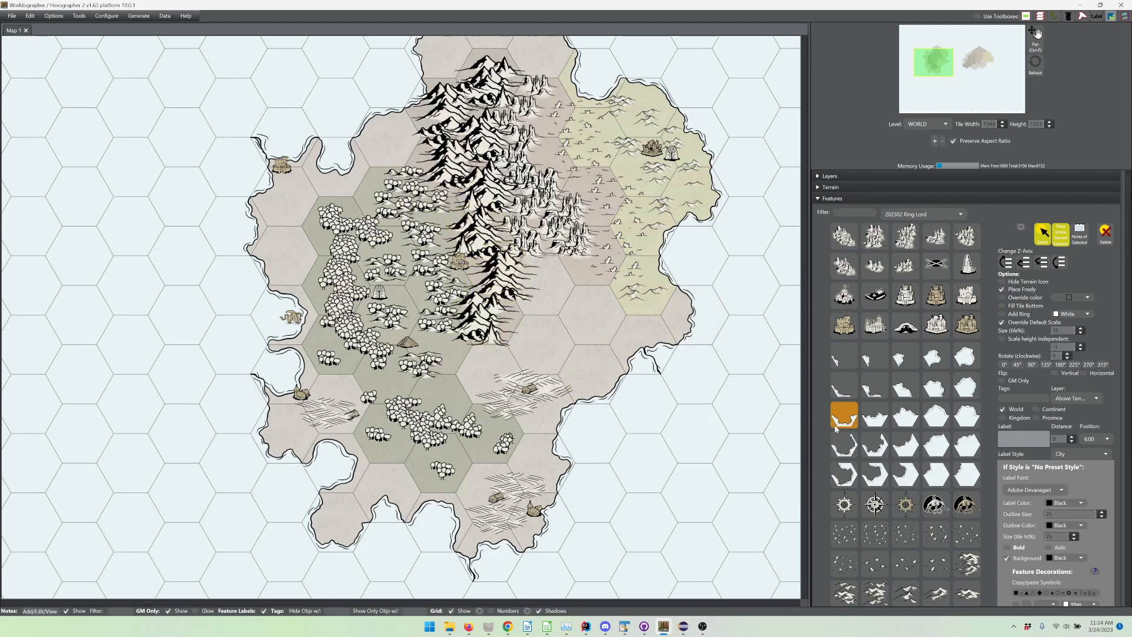